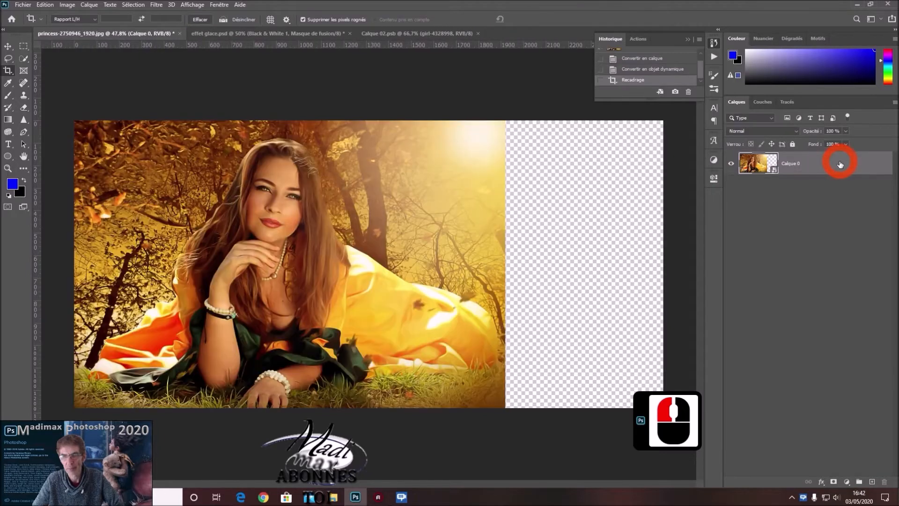
# Move the photo layer 352 px to the right with the Move tool so it sits centred on the canvas.
pyautogui.click(8, 47)
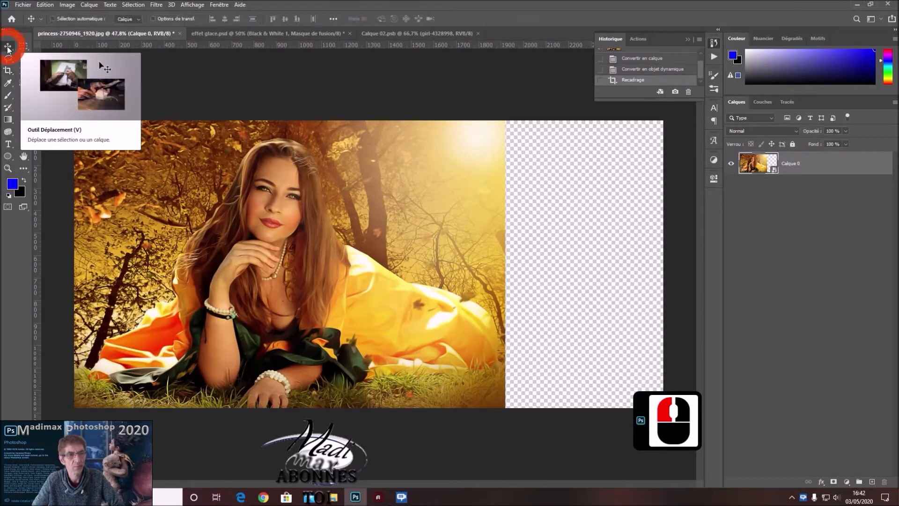
pyautogui.moveTo(312, 269); pyautogui.dragTo(389, 268)
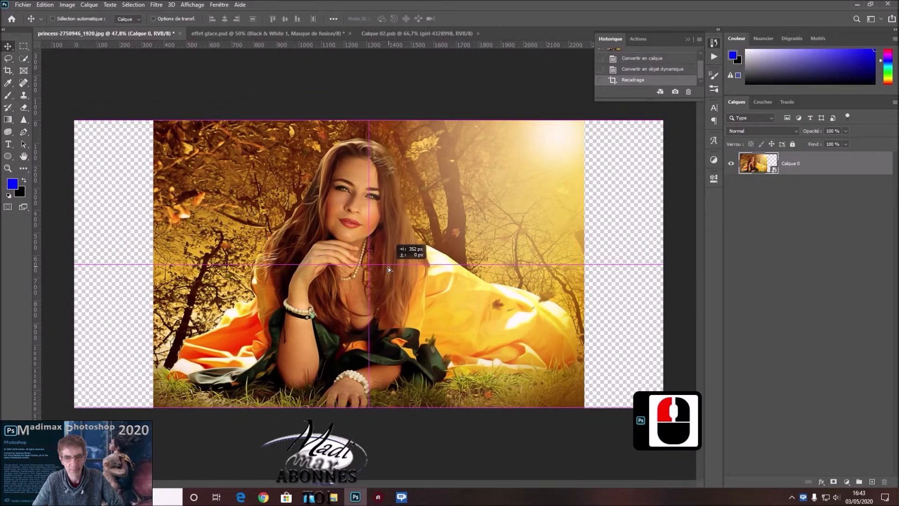
pyautogui.moveTo(388, 268); pyautogui.dragTo(389, 268)
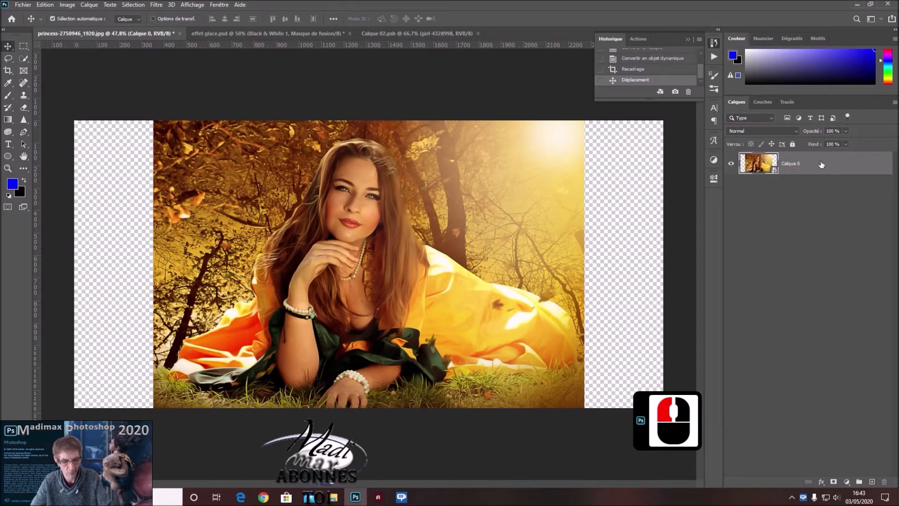
# Duplicate the photo layer Calque 0 and set the copy's opacity and fill to 0%.
pyautogui.hotkey('ctrl', 'j')
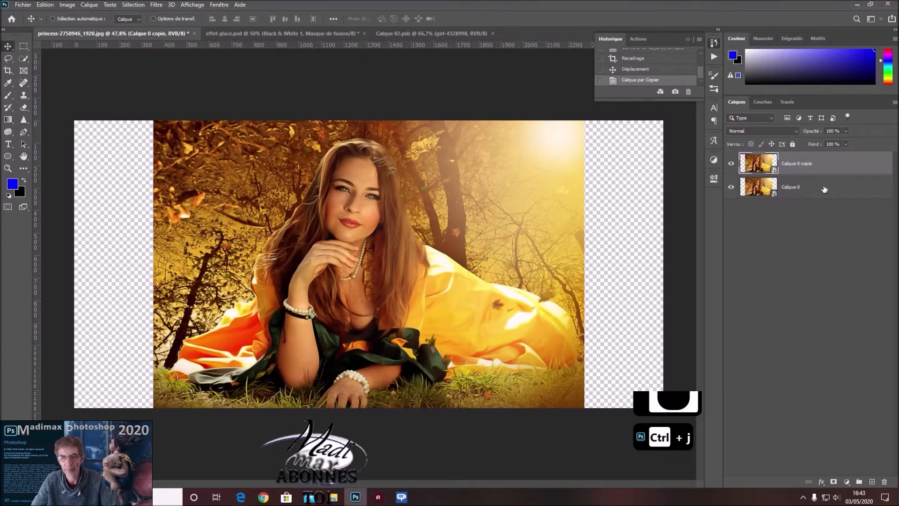
pyautogui.click(845, 145)
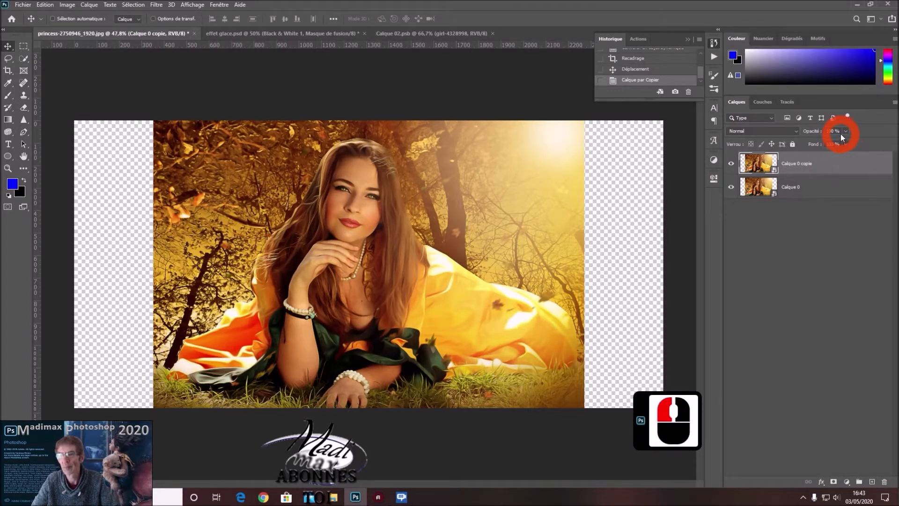
pyautogui.click(845, 132)
pyautogui.moveTo(847, 139); pyautogui.dragTo(816, 143)
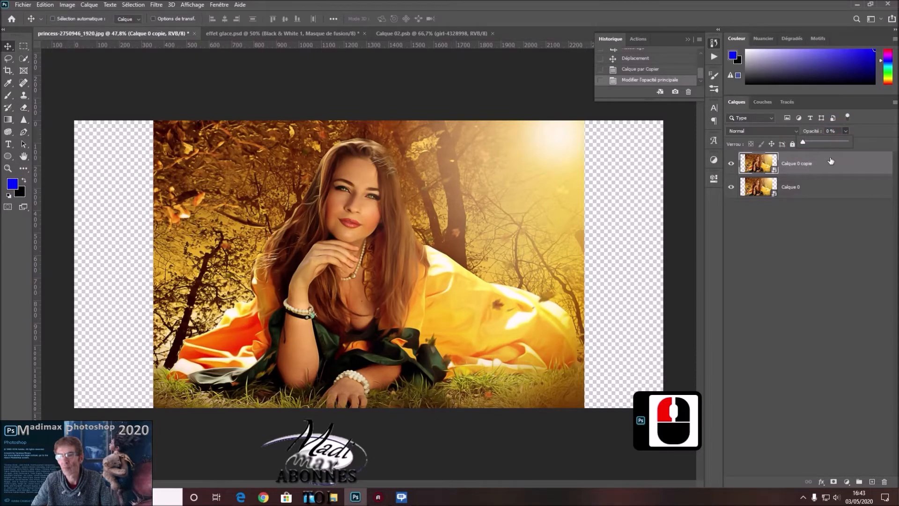
pyautogui.doubleClick(843, 146)
pyautogui.moveTo(844, 145); pyautogui.dragTo(799, 154)
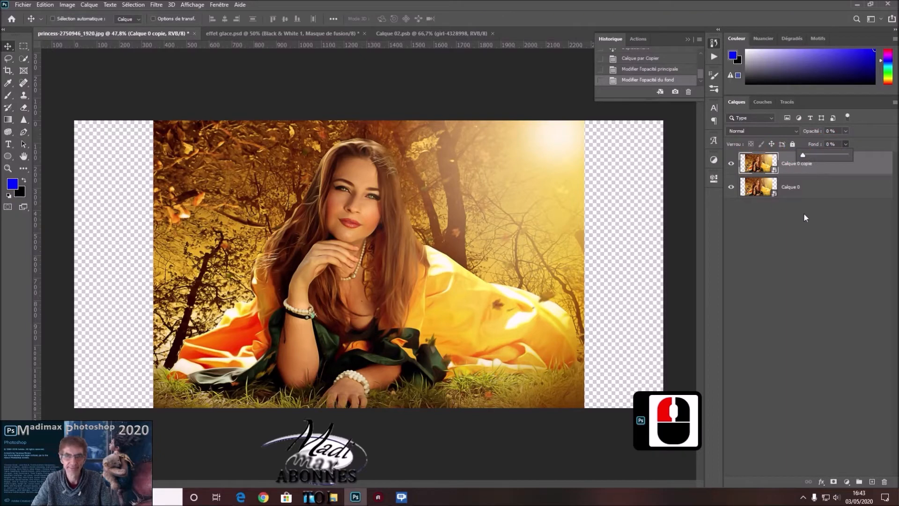
# Give the transparent top copy a red colour label and rename it Image.
pyautogui.click(836, 166)
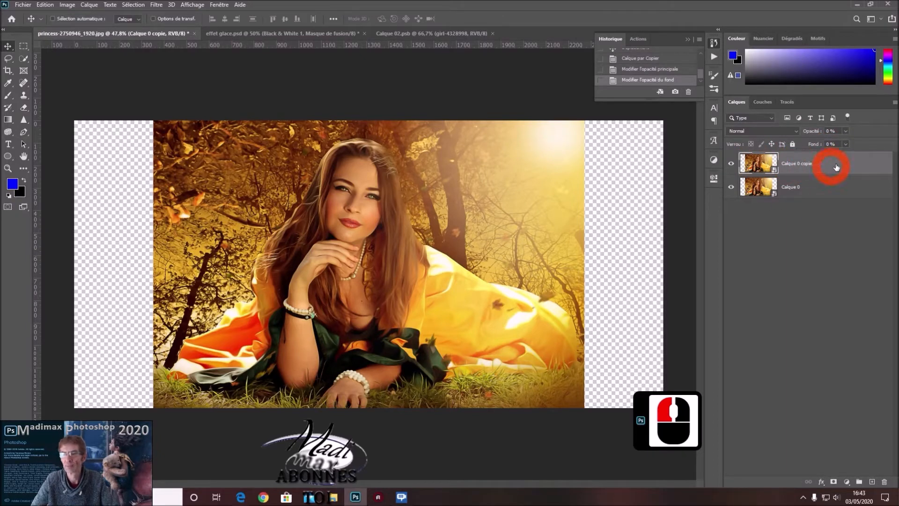
pyautogui.rightClick(850, 163)
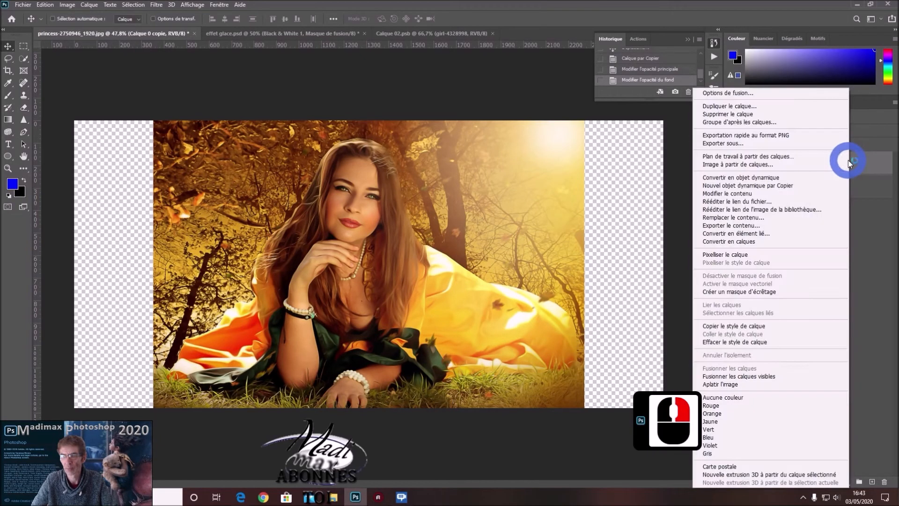
pyautogui.click(729, 405)
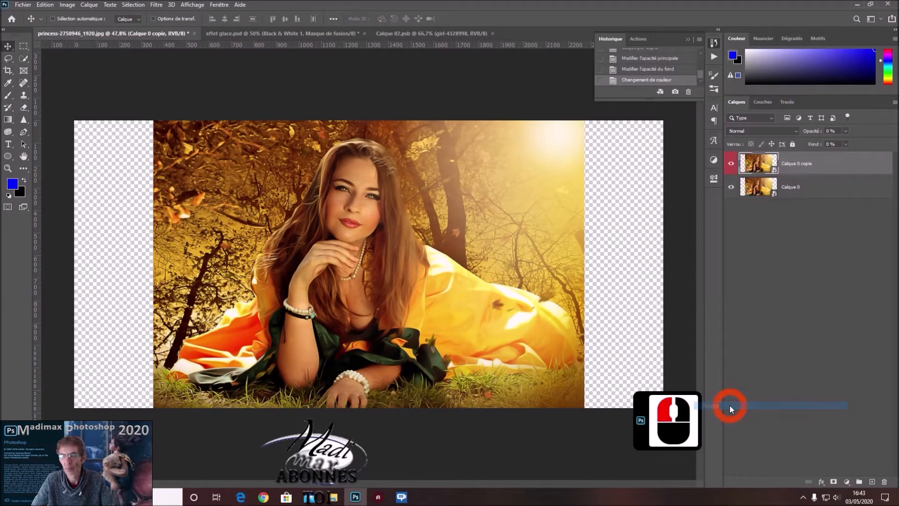
pyautogui.doubleClick(794, 163)
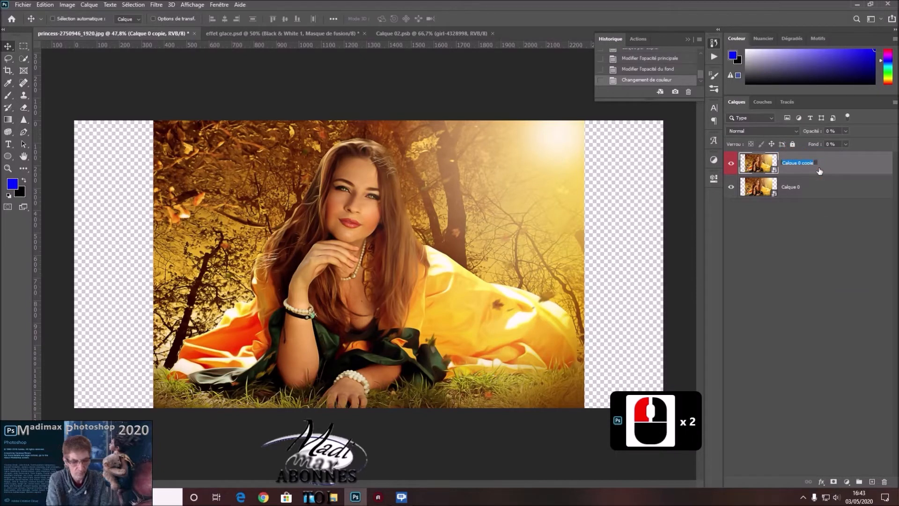
pyautogui.write('l')
pyautogui.write('mage')
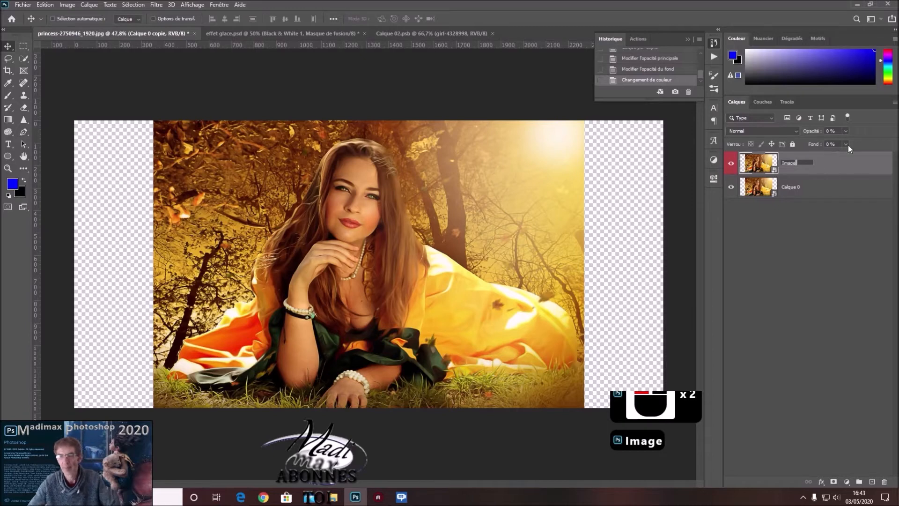
pyautogui.click(862, 163)
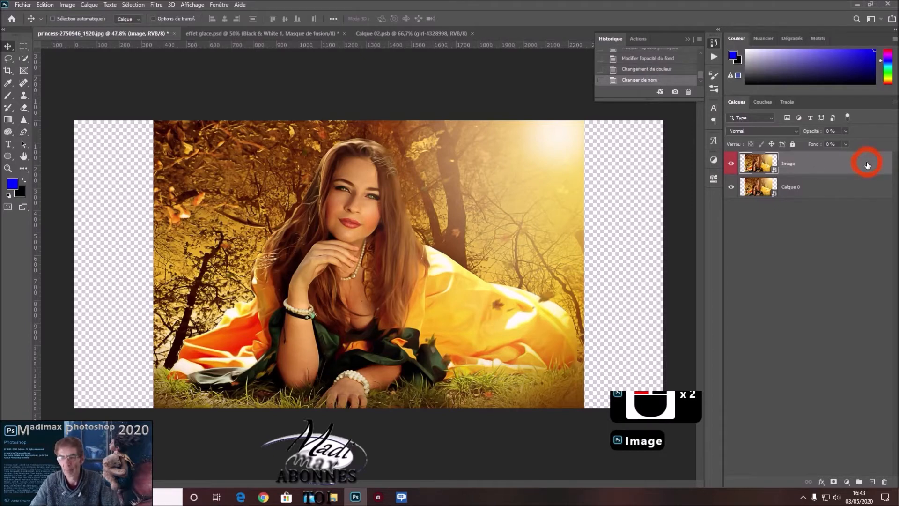
# Move Calque 0 flush with the canvas's left edge and duplicate it.
pyautogui.click(840, 192)
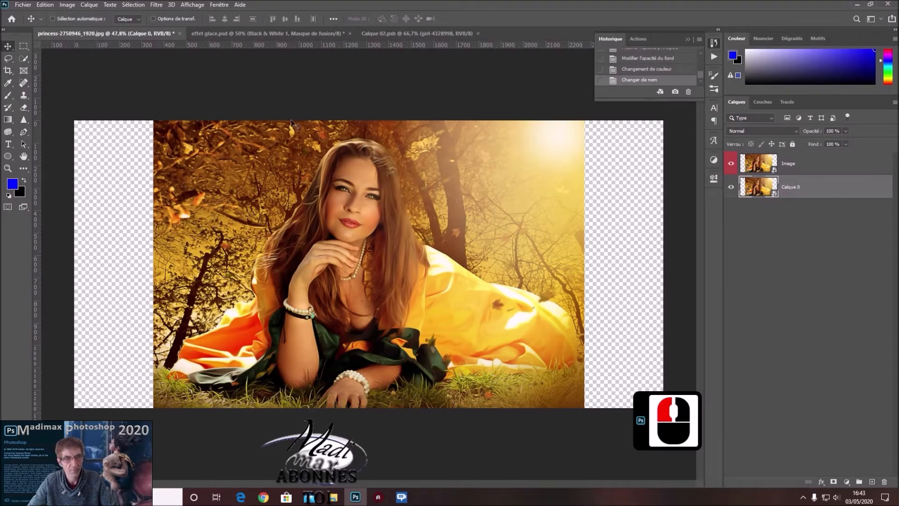
pyautogui.moveTo(381, 245); pyautogui.dragTo(304, 240)
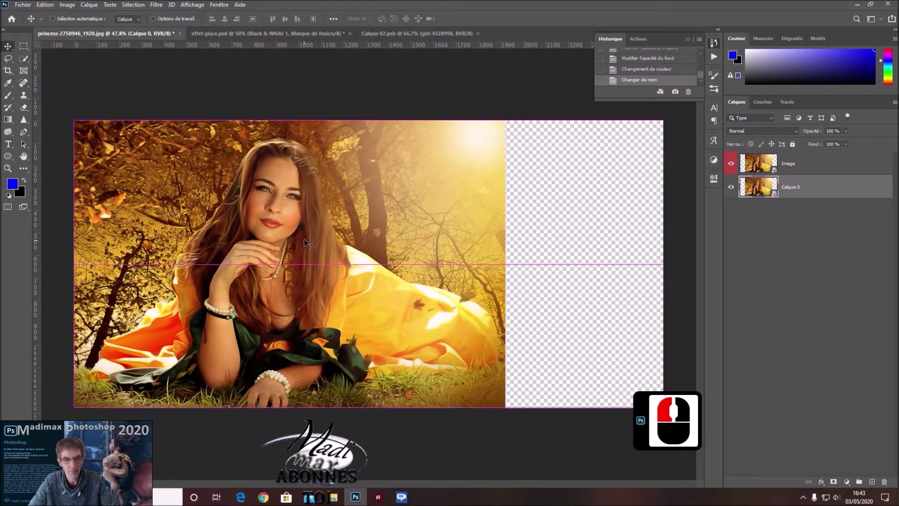
pyautogui.click(846, 194)
pyautogui.press('ctrl')
pyautogui.hotkey('ctrl', 'j')
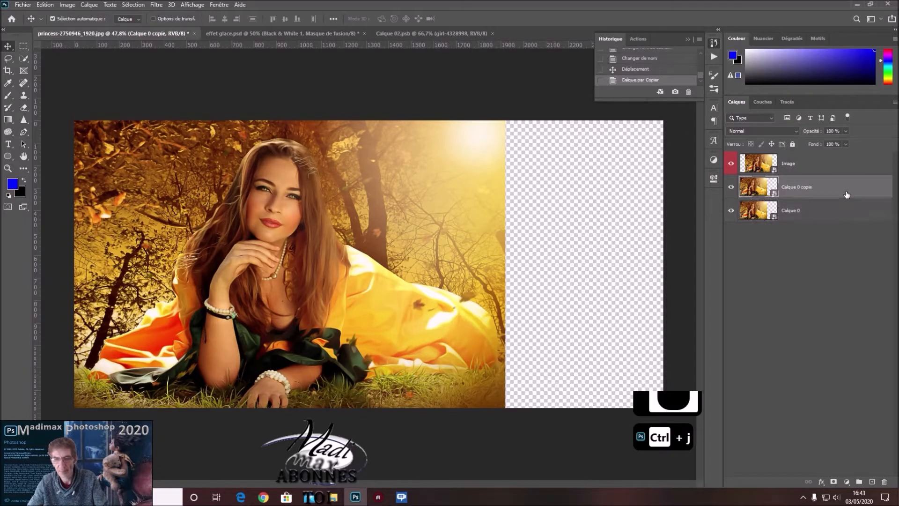
# Shift the bottom layer Calque 0 slightly right, duplicate it, and shift the bottom one right again by a similar amount.
pyautogui.click(830, 211)
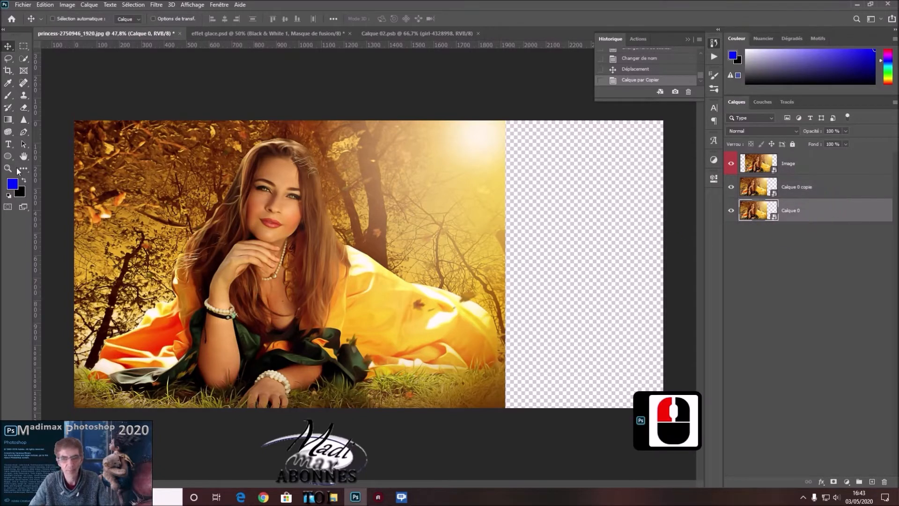
pyautogui.moveTo(310, 276); pyautogui.dragTo(336, 277)
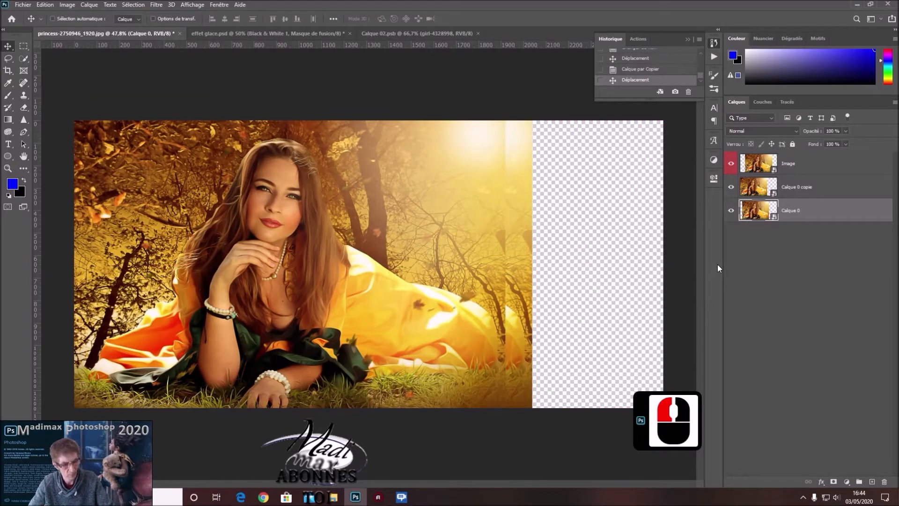
pyautogui.hotkey('ctrl', 'j')
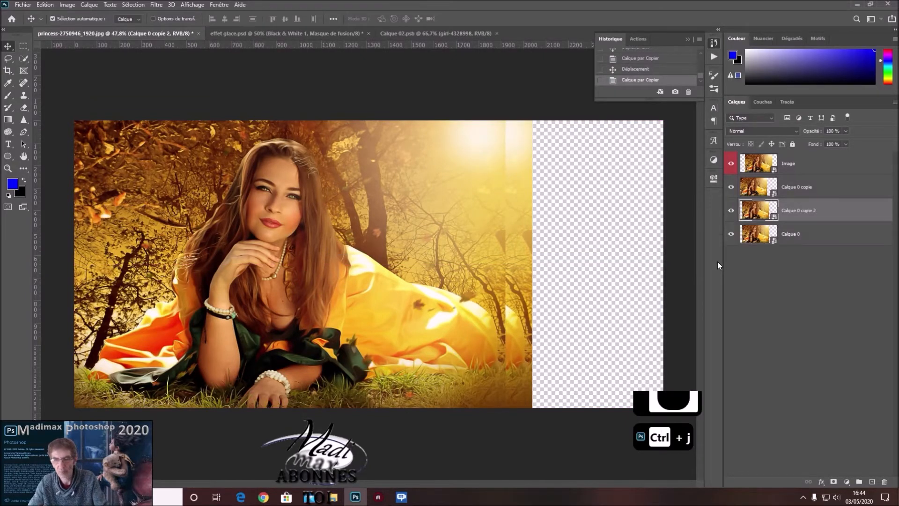
pyautogui.click(815, 233)
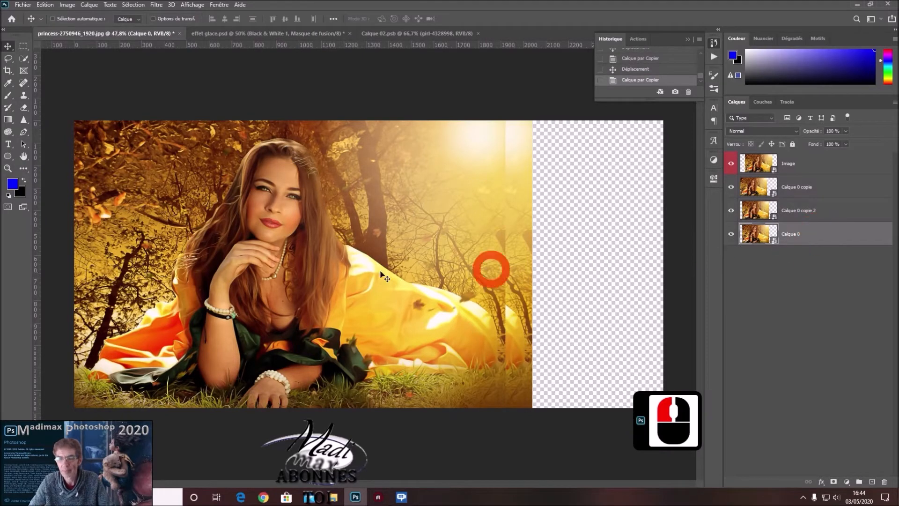
pyautogui.moveTo(348, 281); pyautogui.dragTo(376, 281)
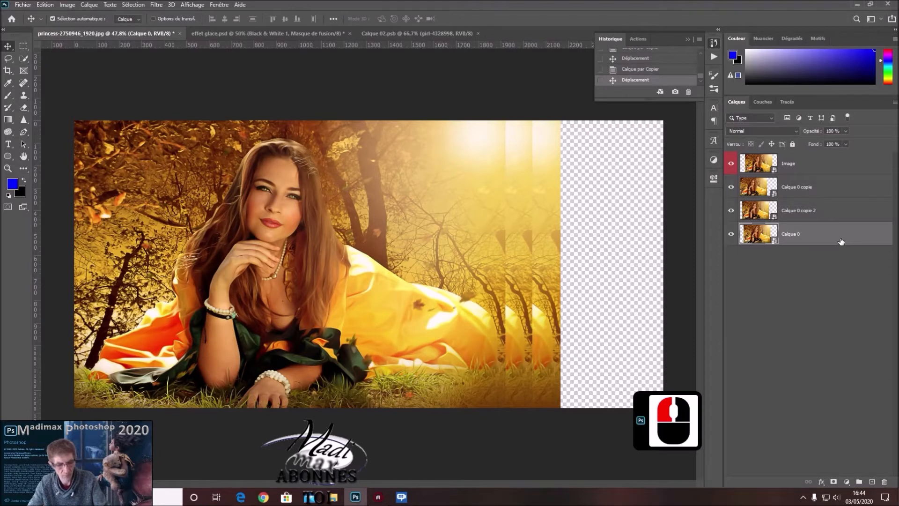
# Duplicate Calque 0 two more times, moving the bottom layer one more strip to the right after each copy.
pyautogui.hotkey('ctrl', 'j')
pyautogui.click(826, 255)
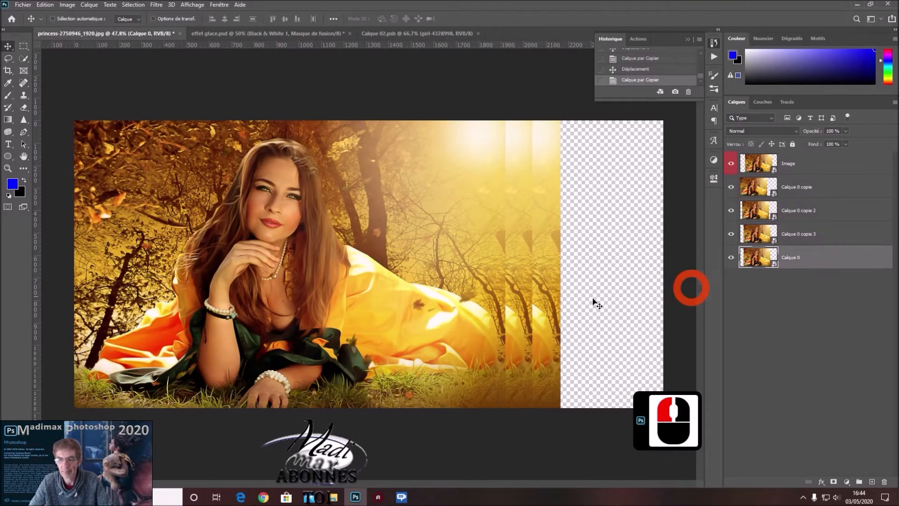
pyautogui.moveTo(401, 307); pyautogui.dragTo(434, 313)
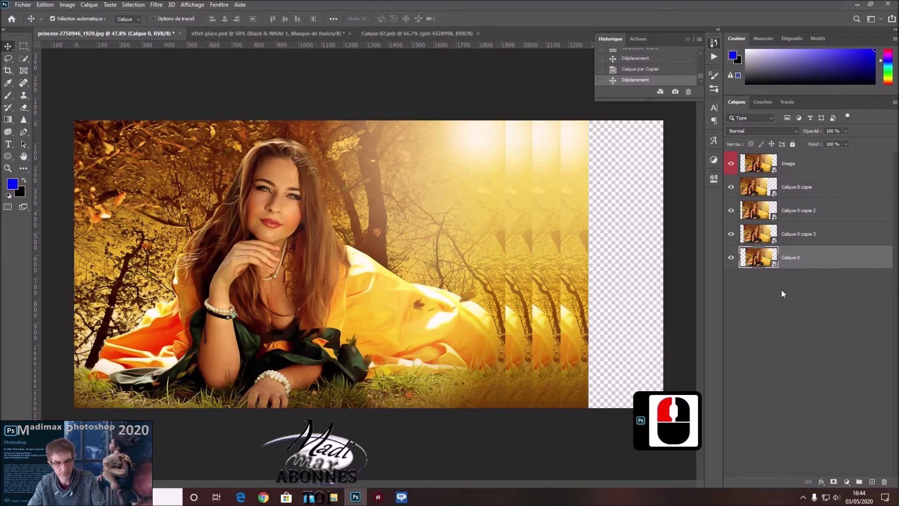
pyautogui.hotkey('ctrl', 'j')
pyautogui.click(799, 283)
pyautogui.moveTo(420, 319); pyautogui.dragTo(449, 323)
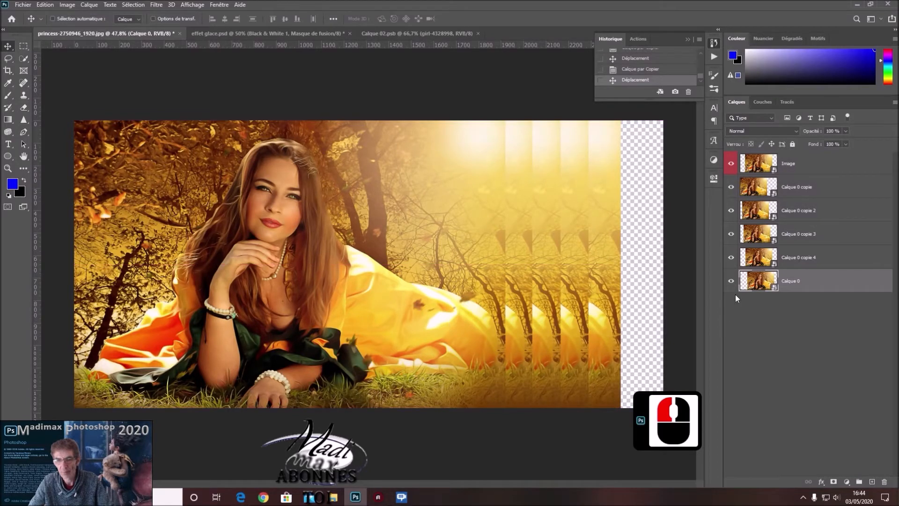
# Create two further copies of Calque 0, offsetting the bottom layer after each until it reaches the canvas's right edge.
pyautogui.hotkey('ctrl', 'j')
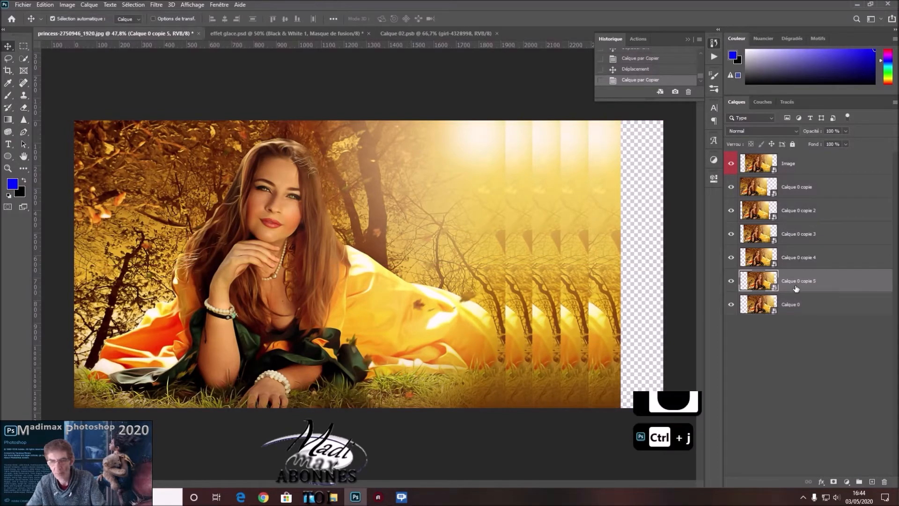
pyautogui.moveTo(616, 305); pyautogui.dragTo(388, 300)
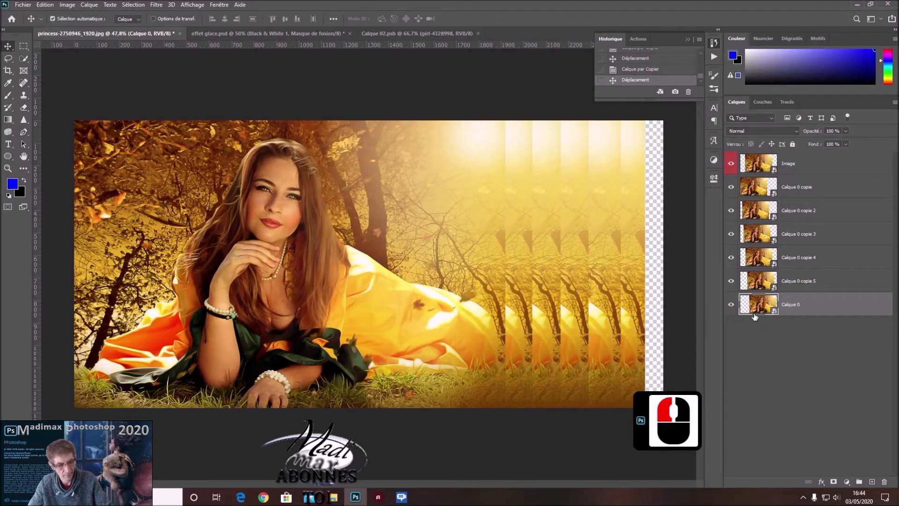
pyautogui.hotkey('ctrl', 'j')
pyautogui.click(816, 327)
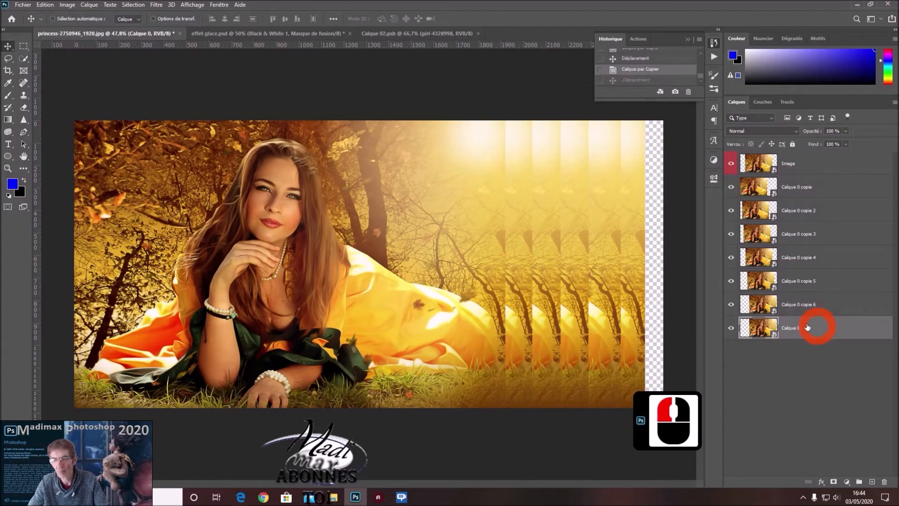
pyautogui.moveTo(370, 307); pyautogui.dragTo(385, 306)
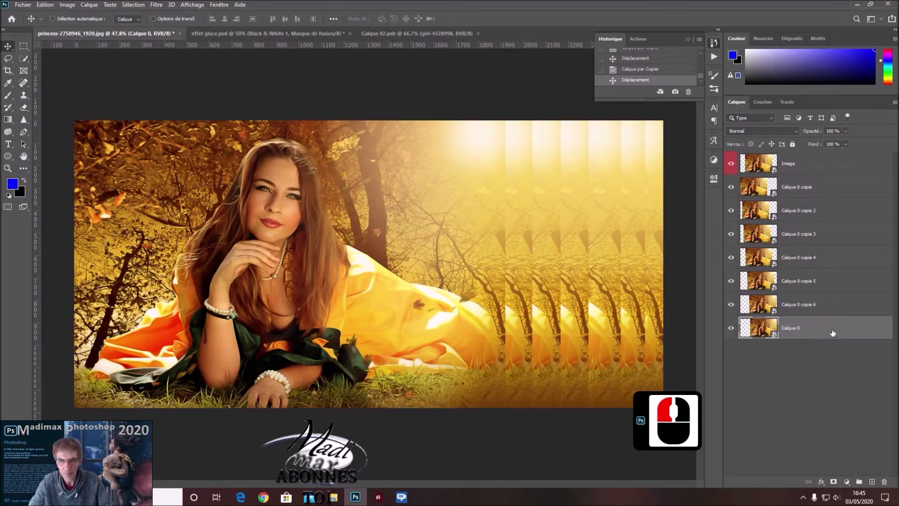
# Group the seven layers from Calque 0 copie down to Calque 0 and expand the new group.
pyautogui.keyDown('shift'); pyautogui.click(841, 190); pyautogui.keyUp('shift')
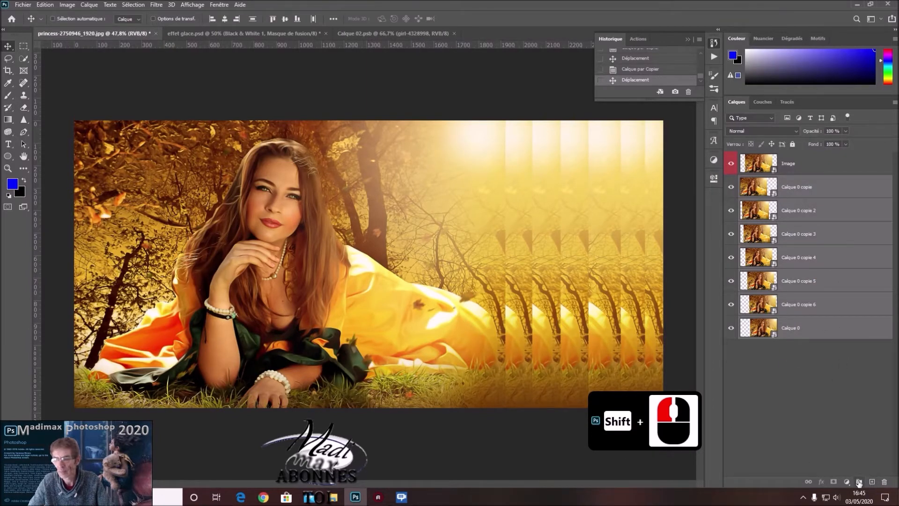
pyautogui.click(859, 481)
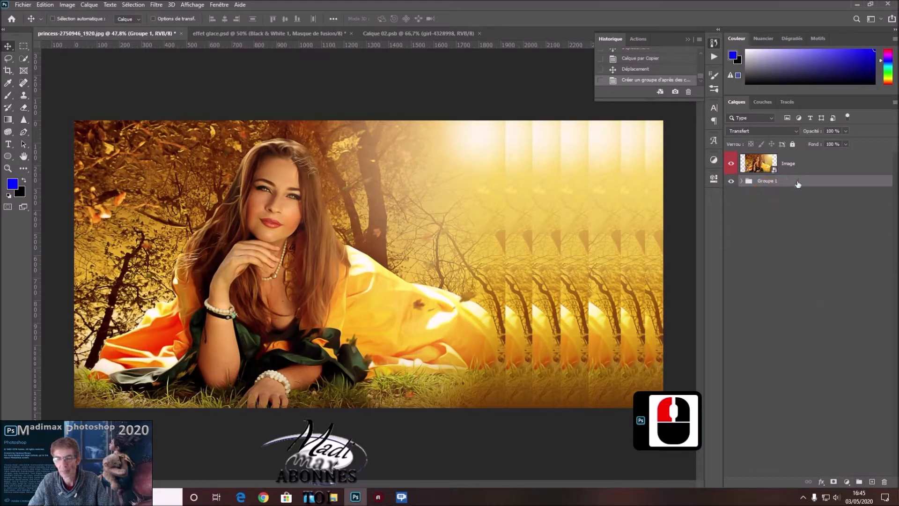
pyautogui.click(741, 182)
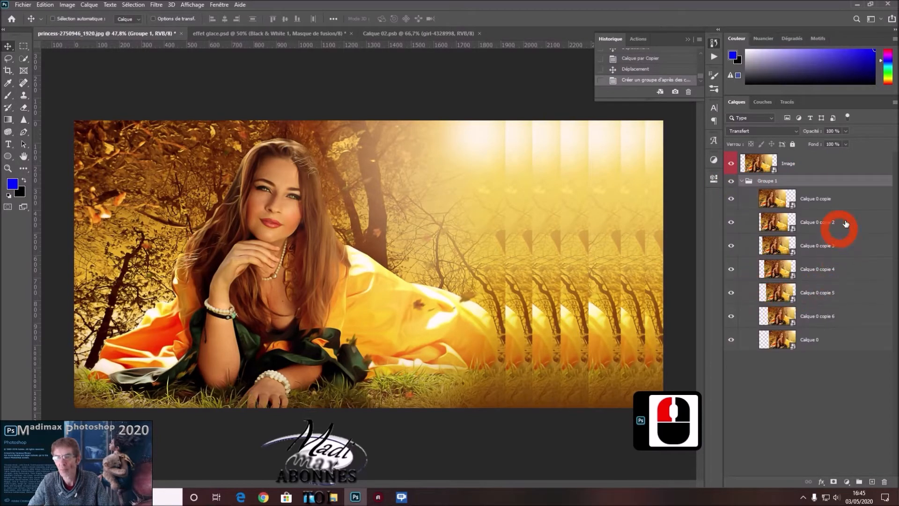
# Add black layer masks to Calque 0 copie, copie 2, copie 3 and copie 4 so that each layer is hidden.
pyautogui.click(865, 200)
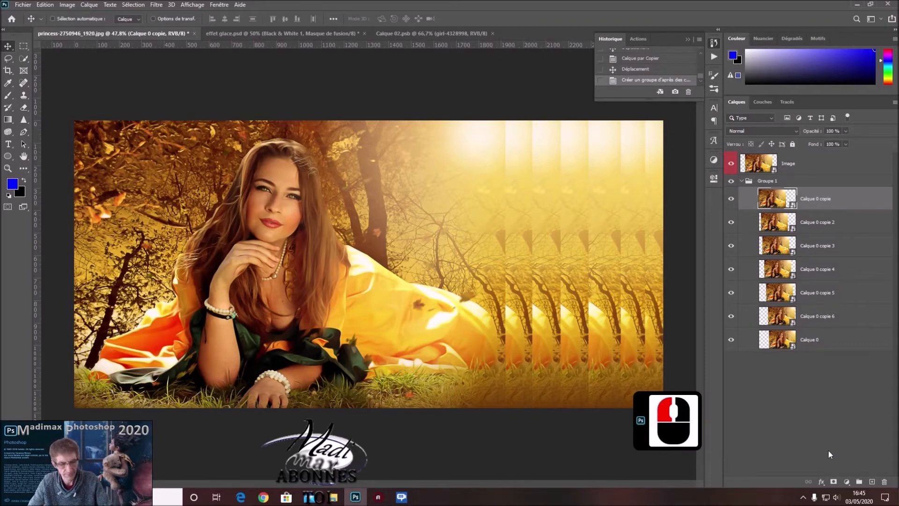
pyautogui.keyDown('alt'); pyautogui.click(833, 481); pyautogui.keyUp('alt')
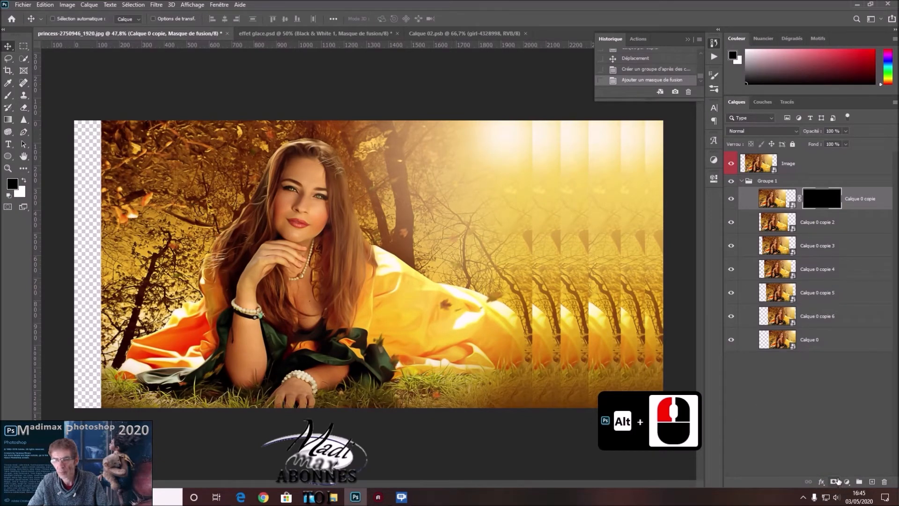
pyautogui.click(847, 226)
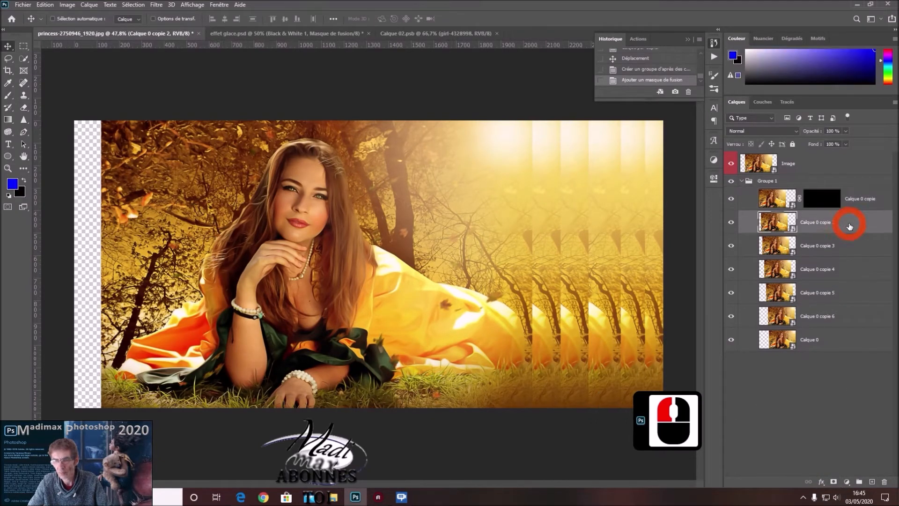
pyautogui.keyDown('alt'); pyautogui.click(832, 483); pyautogui.keyUp('alt')
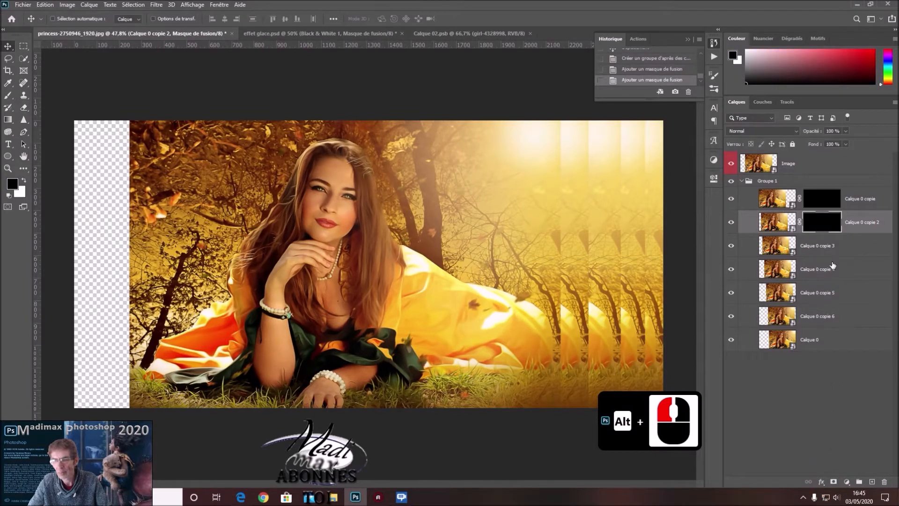
pyautogui.click(849, 245)
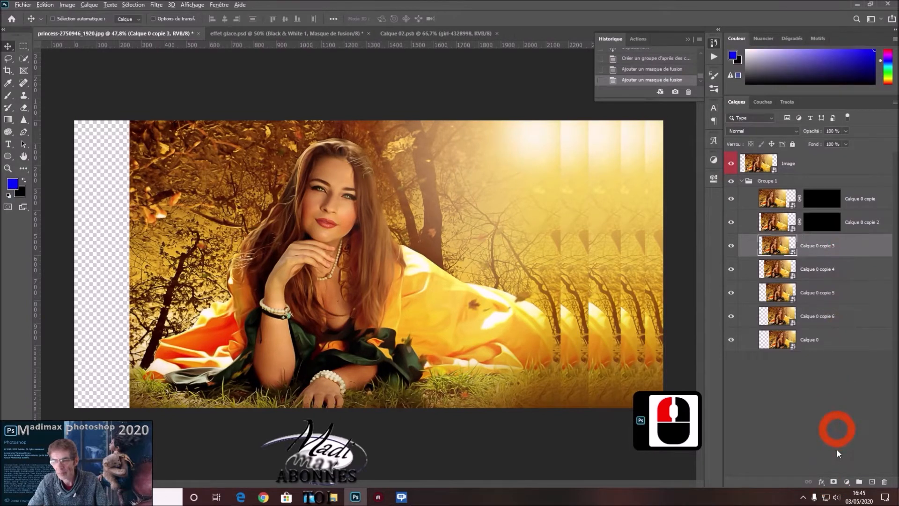
pyautogui.keyDown('alt'); pyautogui.click(833, 481); pyautogui.keyUp('alt')
pyautogui.click(849, 281)
pyautogui.keyDown('alt'); pyautogui.click(833, 481); pyautogui.keyUp('alt')
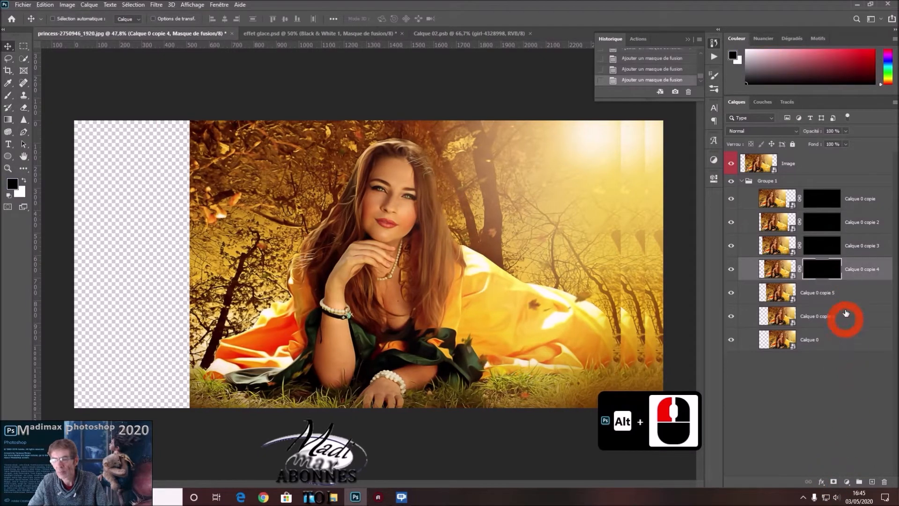
# Hide the remaining layers Calque 0 copie 5, Calque 0 copie 6 and Calque 0 with black layer masks.
pyautogui.click(846, 294)
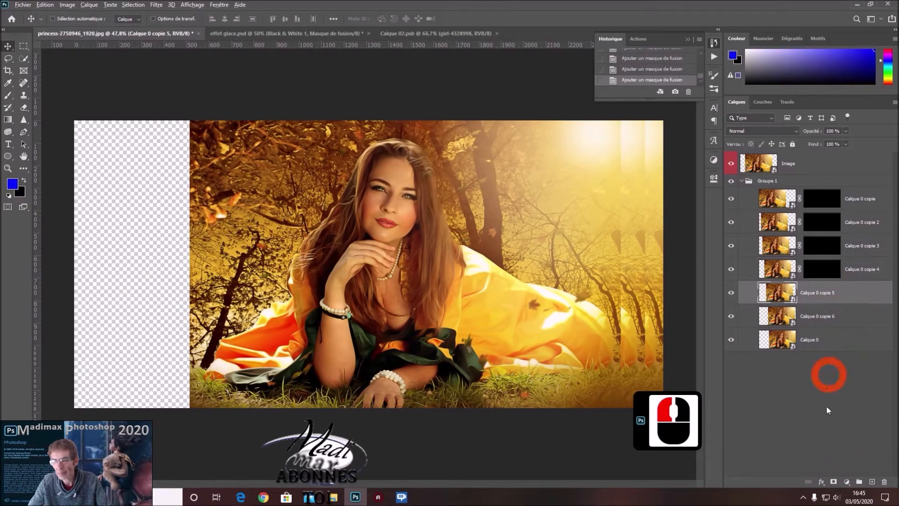
pyautogui.keyDown('alt'); pyautogui.click(833, 482); pyautogui.keyUp('alt')
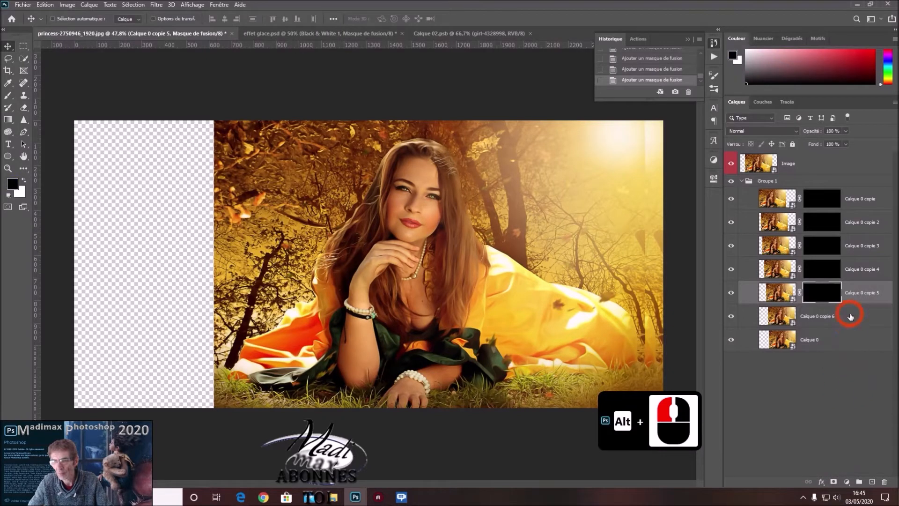
pyautogui.click(850, 316)
pyautogui.keyDown('alt'); pyautogui.click(833, 481); pyautogui.keyUp('alt')
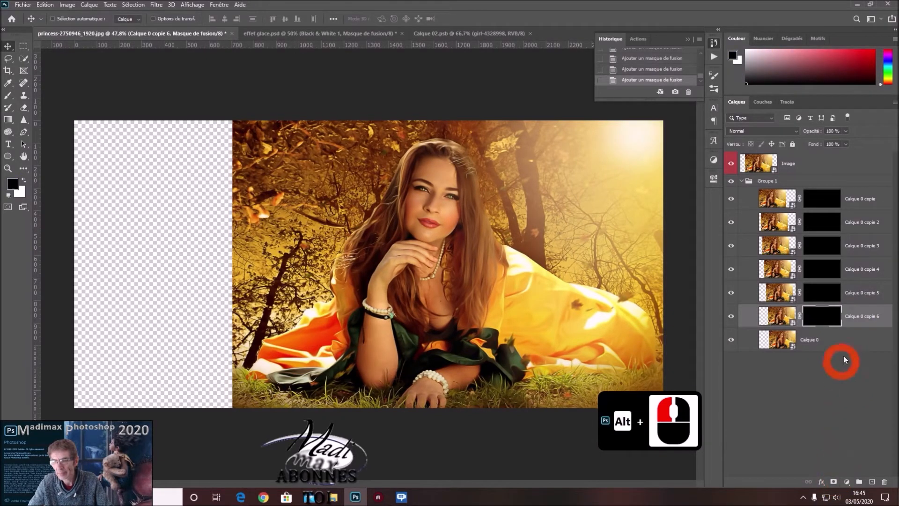
pyautogui.click(847, 341)
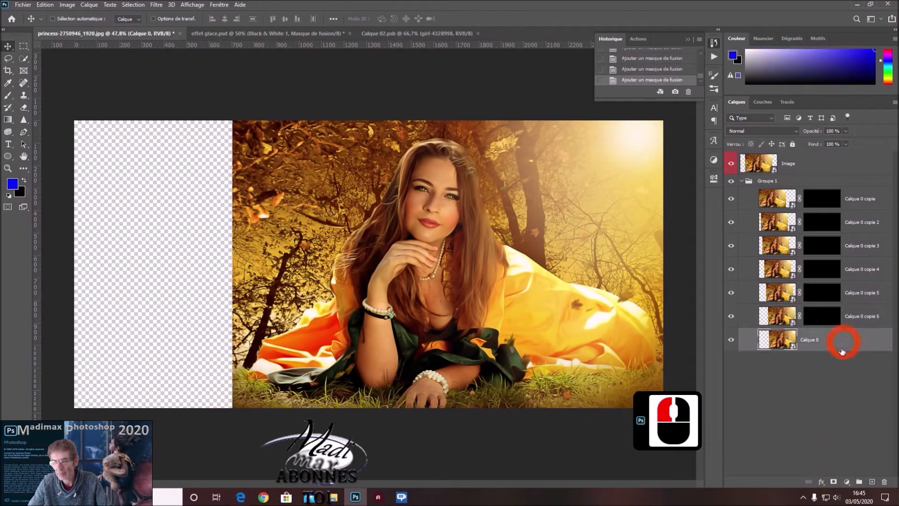
pyautogui.keyDown('alt'); pyautogui.click(833, 482); pyautogui.keyUp('alt')
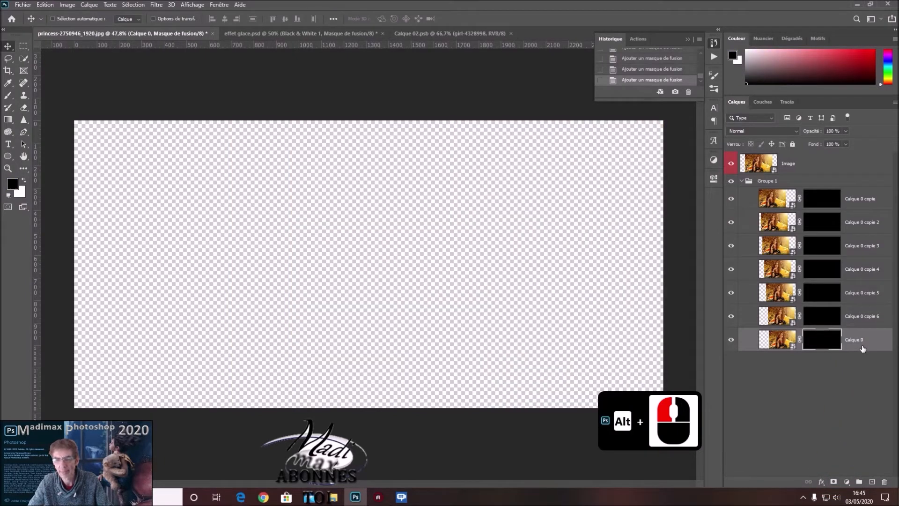
# Target Calque 0 copie's mask and marquee a full-height strip about 308 px wide along the canvas's left edge.
pyautogui.click(818, 196)
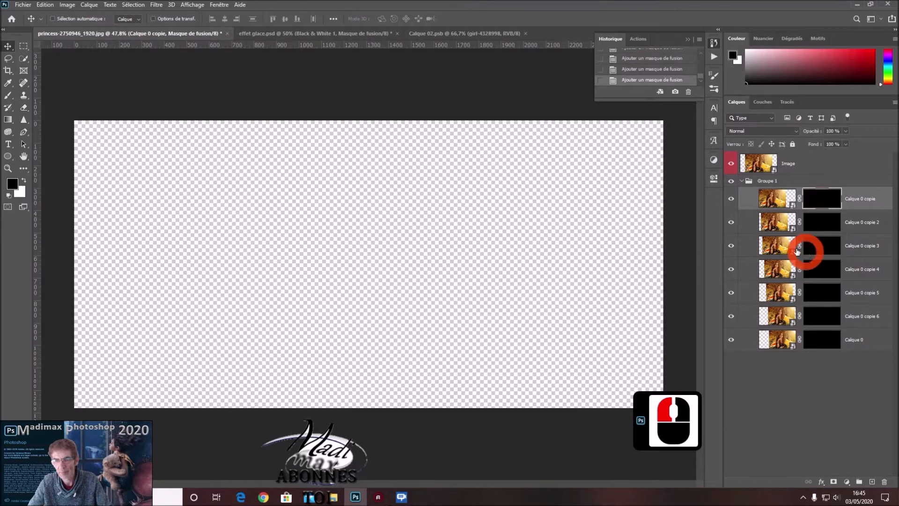
pyautogui.click(23, 48)
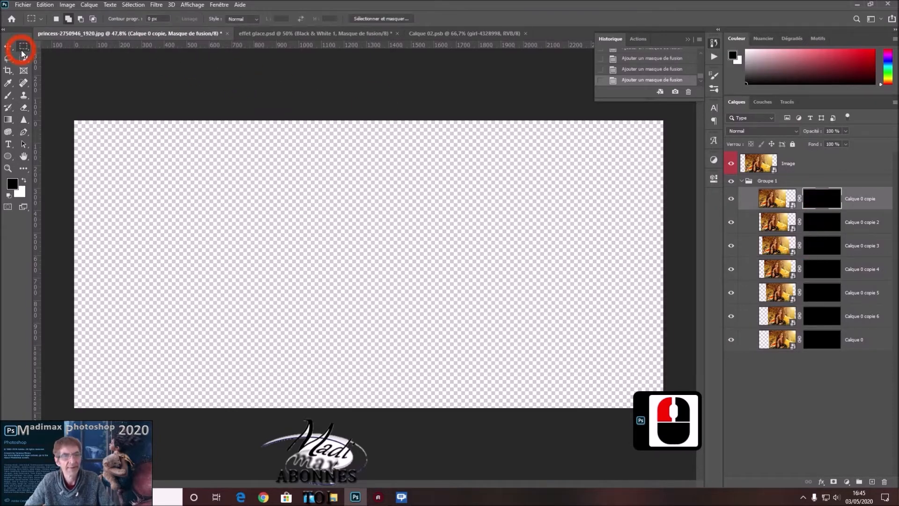
pyautogui.moveTo(75, 121); pyautogui.dragTo(143, 426)
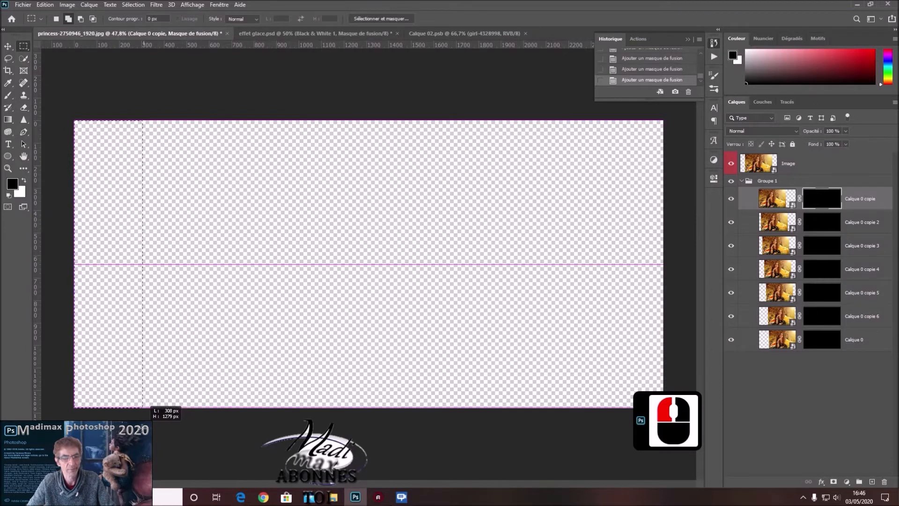
pyautogui.moveTo(143, 406); pyautogui.dragTo(143, 407)
pyautogui.click(825, 203)
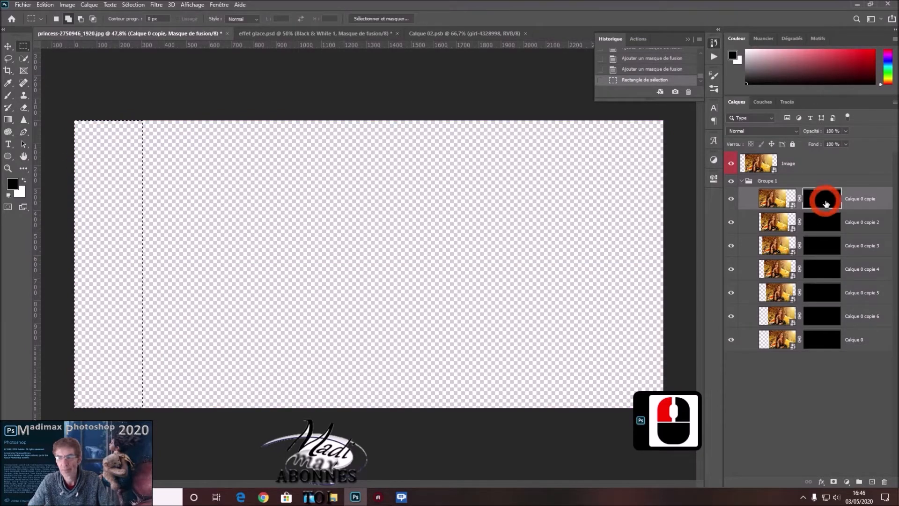
# Activate the Brush tool and make white the foreground colour, with black as the background colour.
pyautogui.click(8, 96)
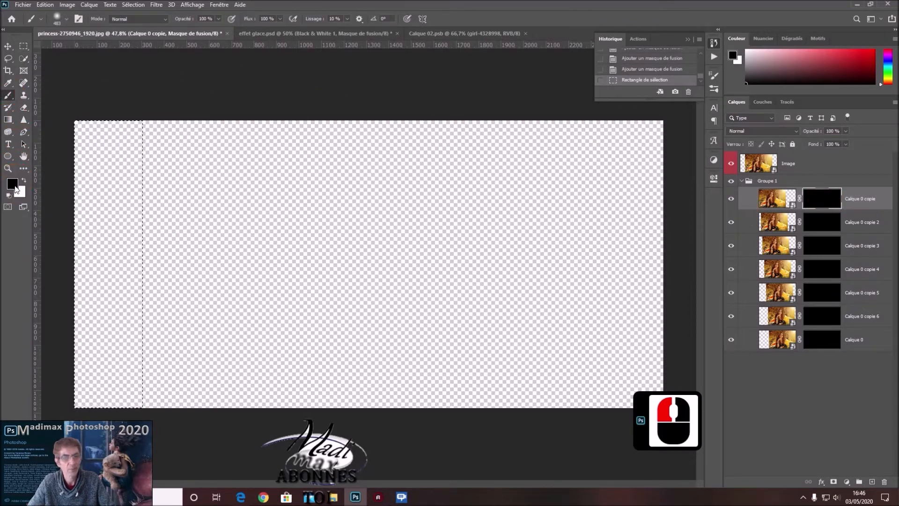
pyautogui.click(24, 181)
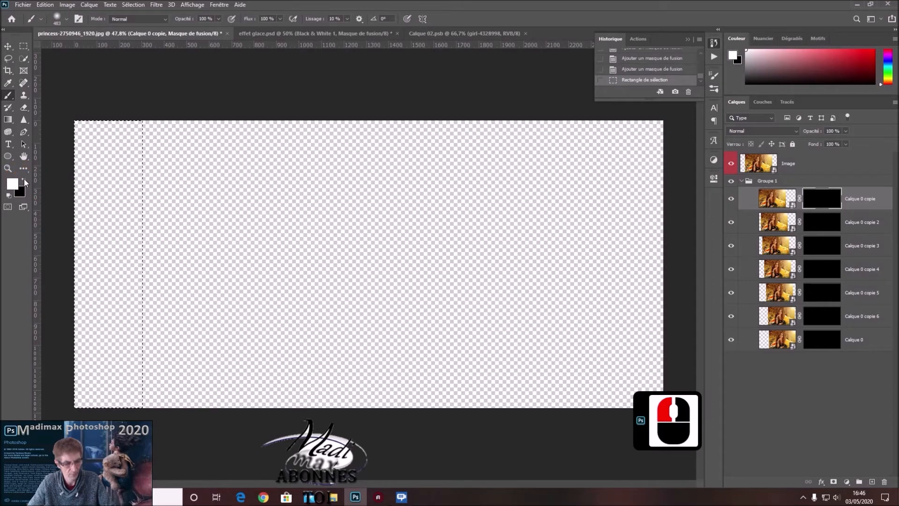
pyautogui.press('x')
pyautogui.press('x')
pyautogui.press('x')
pyautogui.press('x')
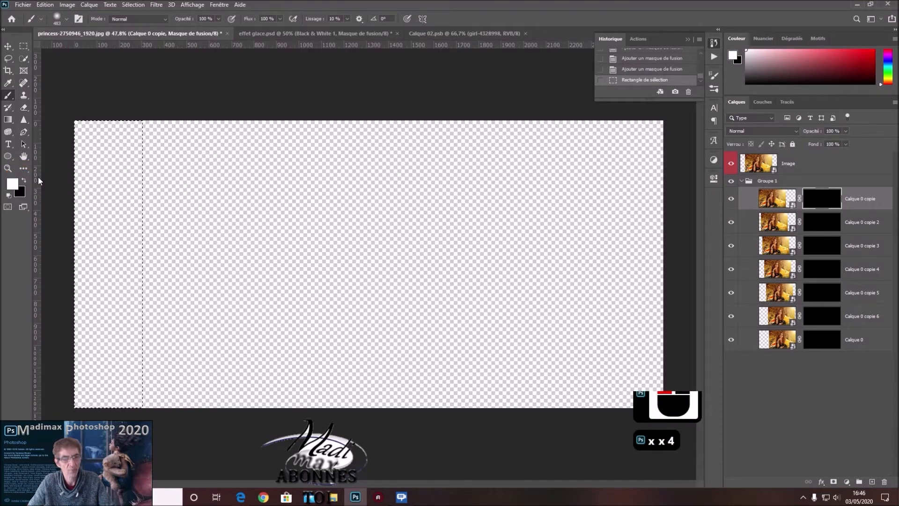
pyautogui.press('d')
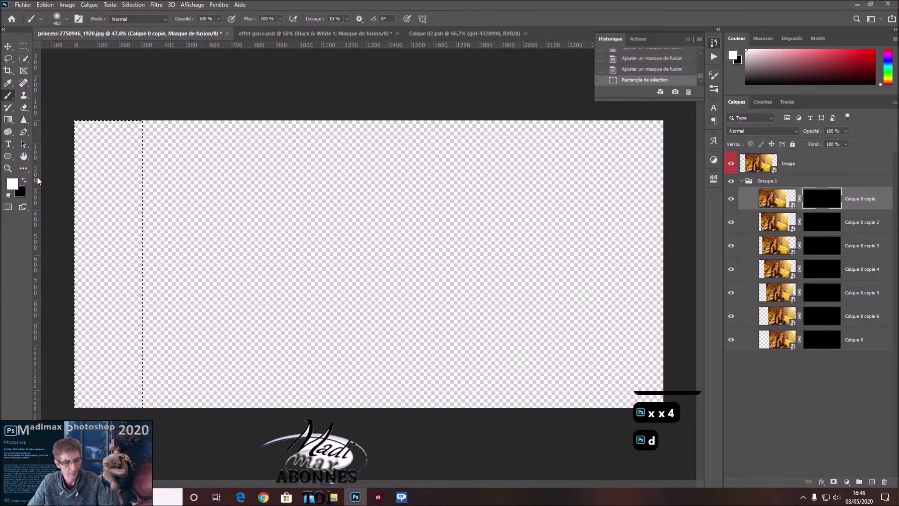
pyautogui.press('x')
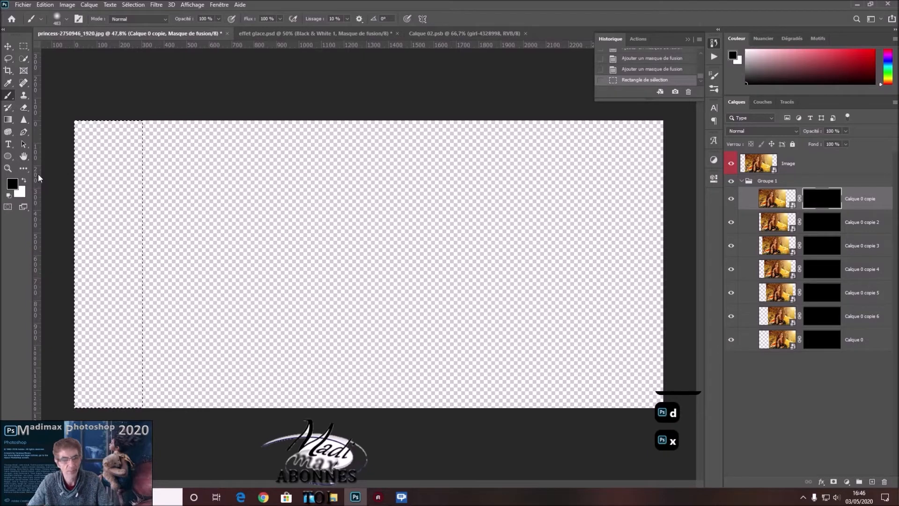
pyautogui.press('x')
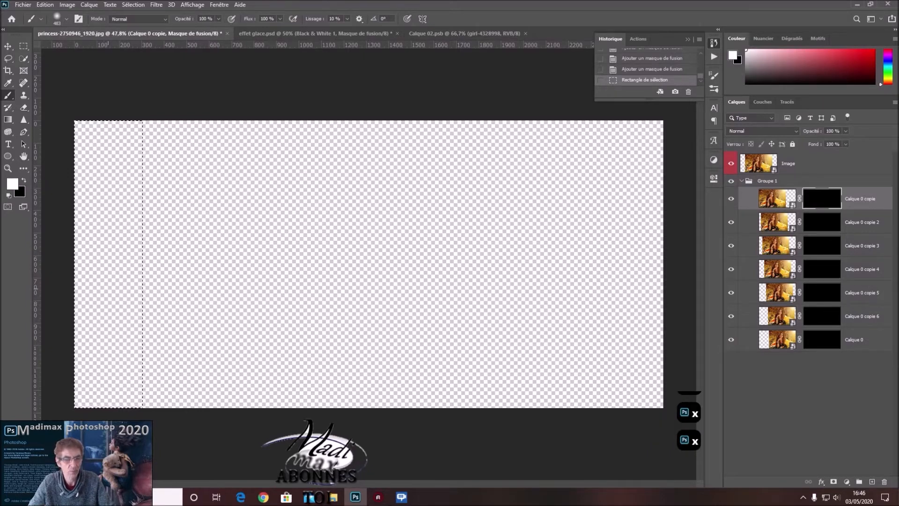
# Enlarge the brush to about 579 px and paint the selected strip white on Calque 0 copie's mask to reveal the photo.
pyautogui.moveTo(113, 284)
pyautogui.mouseDown()
pyautogui.moveTo(135, 289)
pyautogui.moveTo(135, 323)
pyautogui.moveTo(127, 323)
pyautogui.mouseUp()
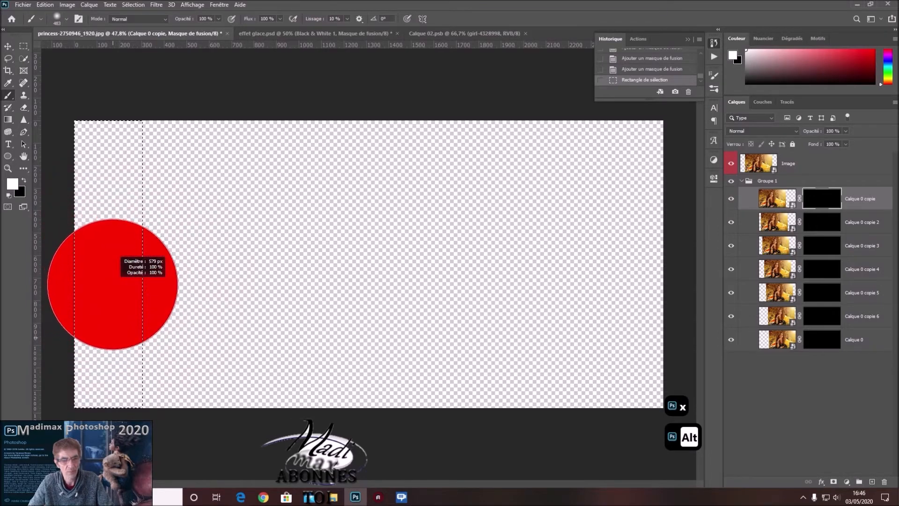
pyautogui.moveTo(114, 246)
pyautogui.mouseDown()
pyautogui.moveTo(113, 145)
pyautogui.moveTo(111, 370)
pyautogui.mouseUp()
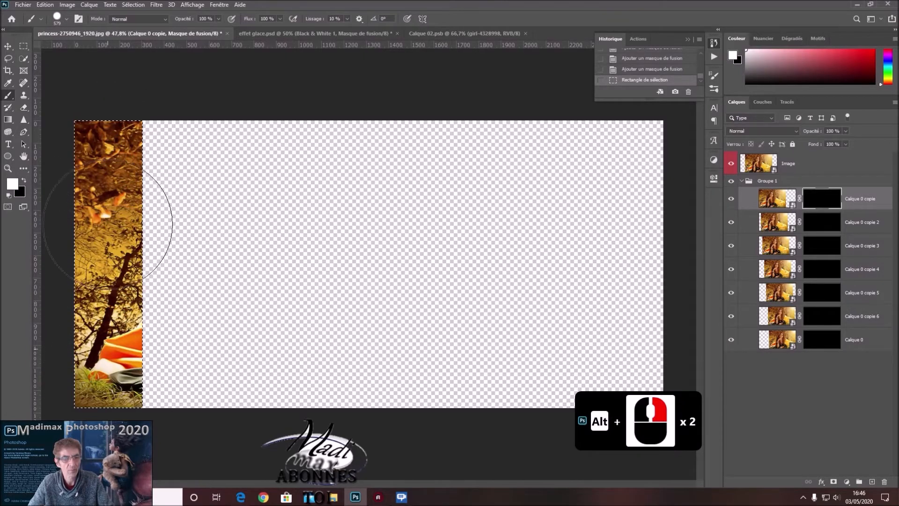
pyautogui.moveTo(110, 302)
pyautogui.mouseDown()
pyautogui.moveTo(112, 265)
pyautogui.moveTo(112, 381)
pyautogui.mouseUp()
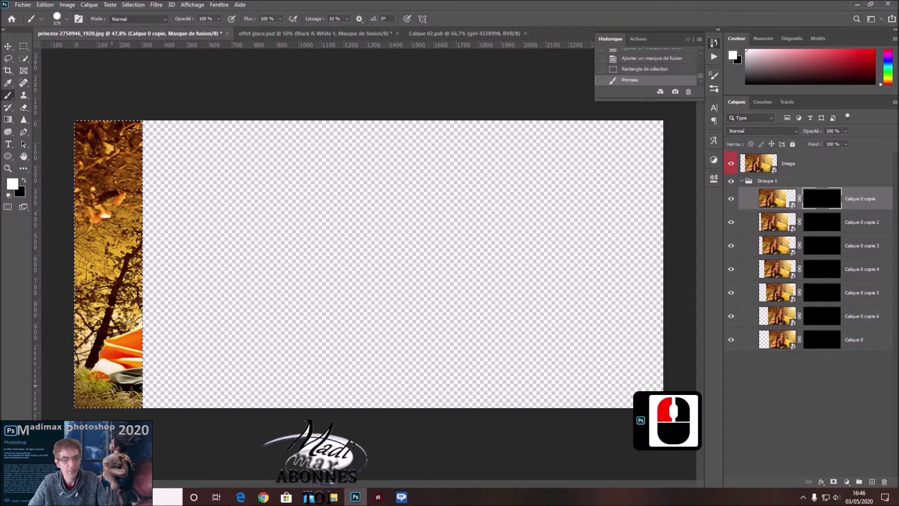
# Replace the selection with a full-height strip about 200 px wide on Calque 0 copie 2's mask, leaving a narrow gap after the first strip.
pyautogui.click(821, 223)
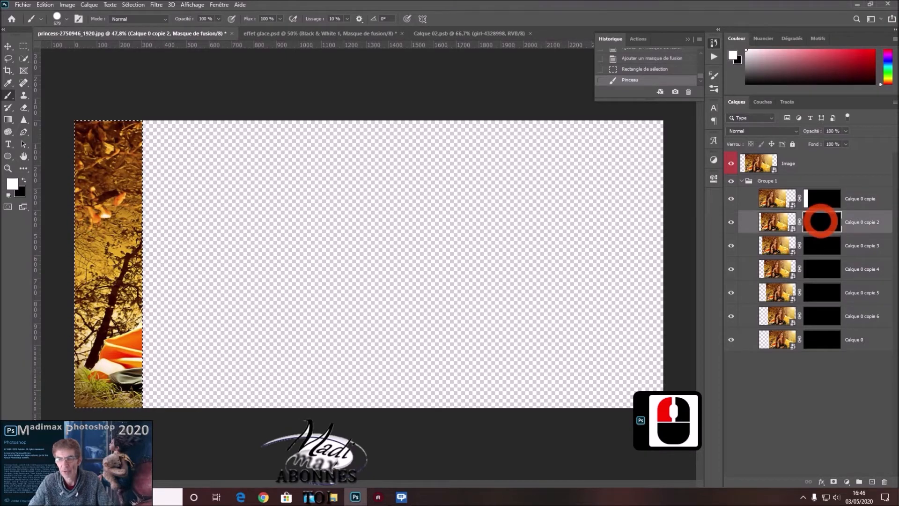
pyautogui.hotkey('ctrl', 'z')
pyautogui.hotkey('ctrl', 'd')
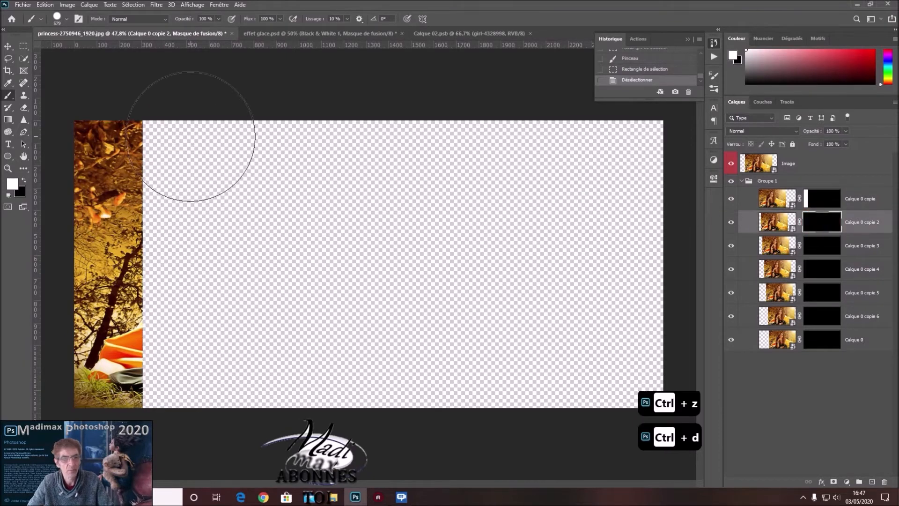
pyautogui.click(22, 47)
pyautogui.moveTo(158, 117); pyautogui.dragTo(202, 407)
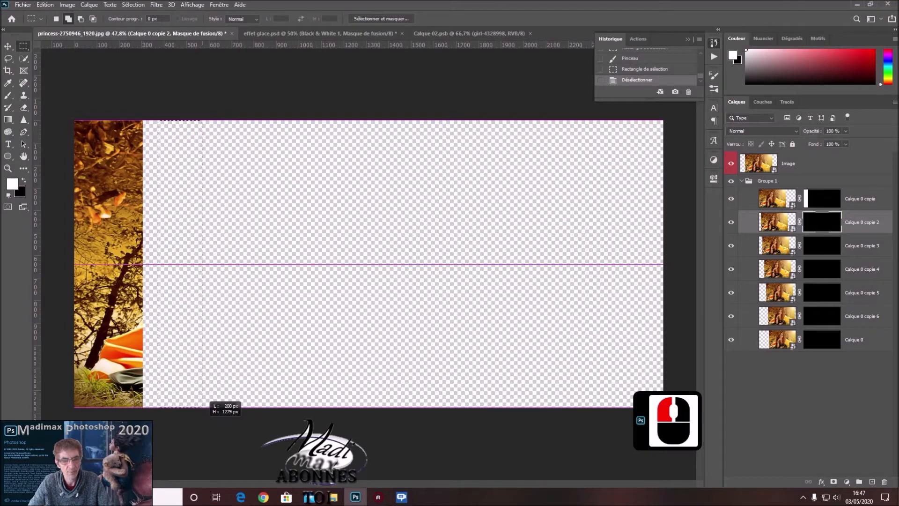
pyautogui.moveTo(202, 407); pyautogui.dragTo(203, 407)
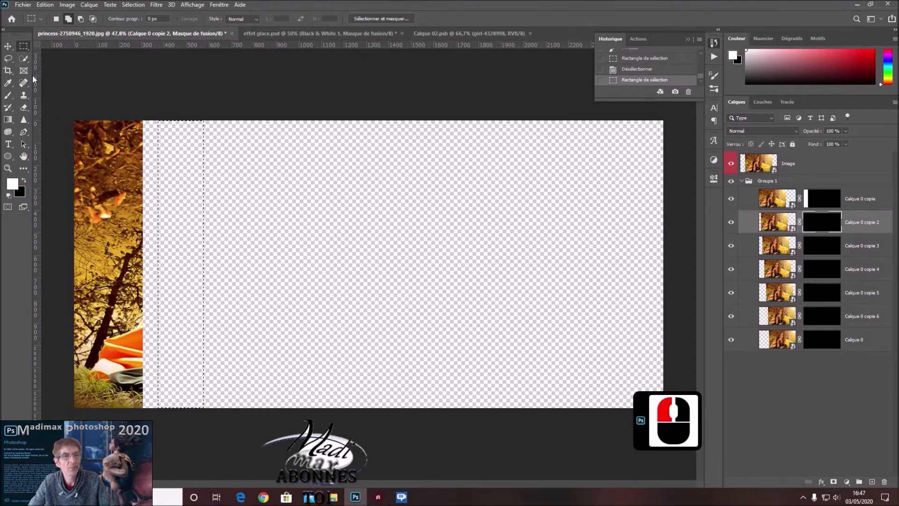
# Paint the second strip white on Calque 0 copie 2's mask with the Brush, and remove the selection.
pyautogui.click(8, 95)
pyautogui.moveTo(219, 186)
pyautogui.mouseDown()
pyautogui.moveTo(222, 335)
pyautogui.moveTo(180, 408)
pyautogui.moveTo(191, 332)
pyautogui.moveTo(185, 145)
pyautogui.moveTo(171, 173)
pyautogui.moveTo(174, 388)
pyautogui.moveTo(178, 157)
pyautogui.moveTo(197, 367)
pyautogui.mouseUp()
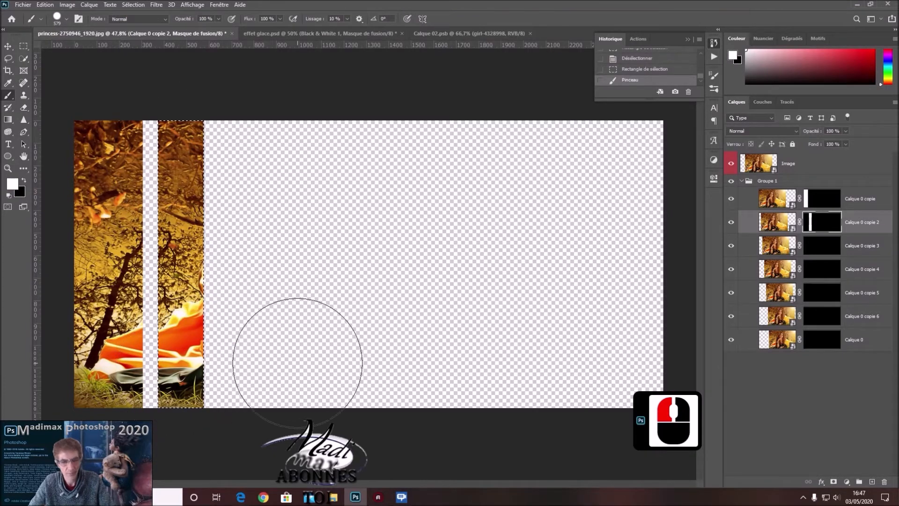
pyautogui.hotkey('ctrl', 'd')
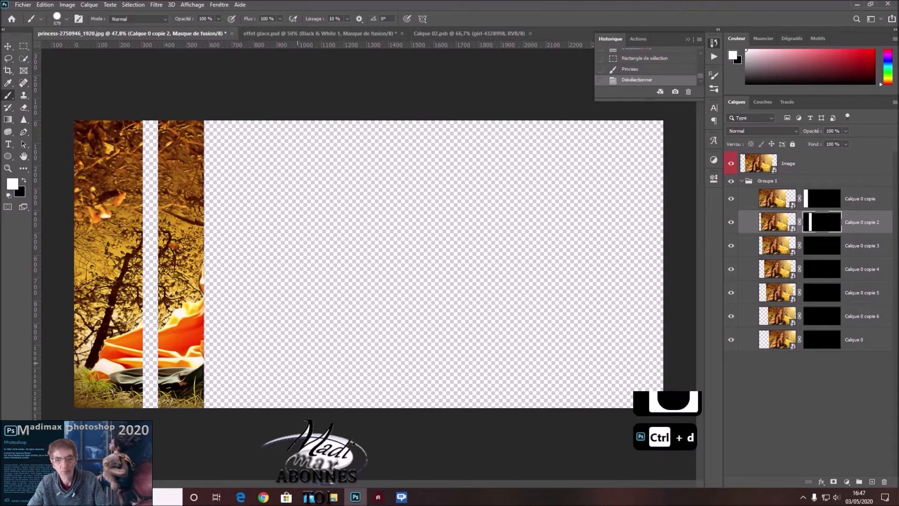
# Select a full-height strip about 325 px wide after the second strip and paint it white on Calque 0 copie 3's mask.
pyautogui.click(820, 245)
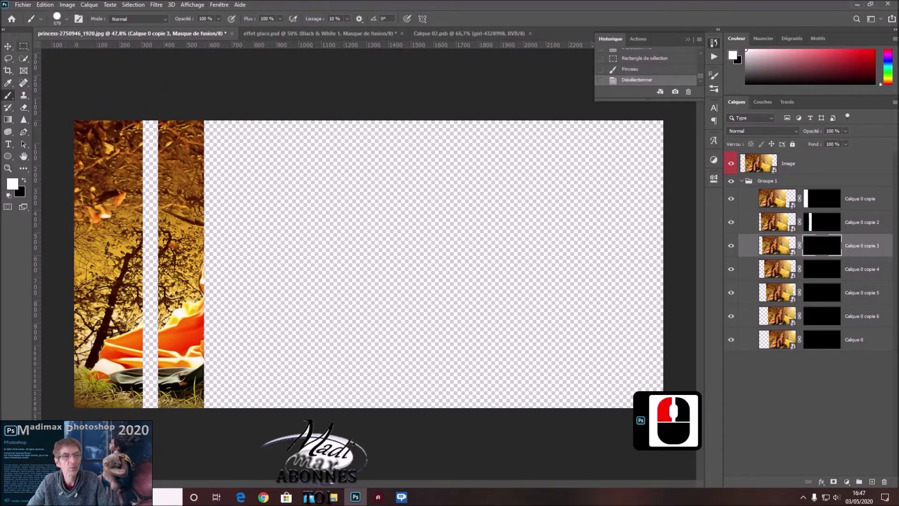
pyautogui.click(23, 45)
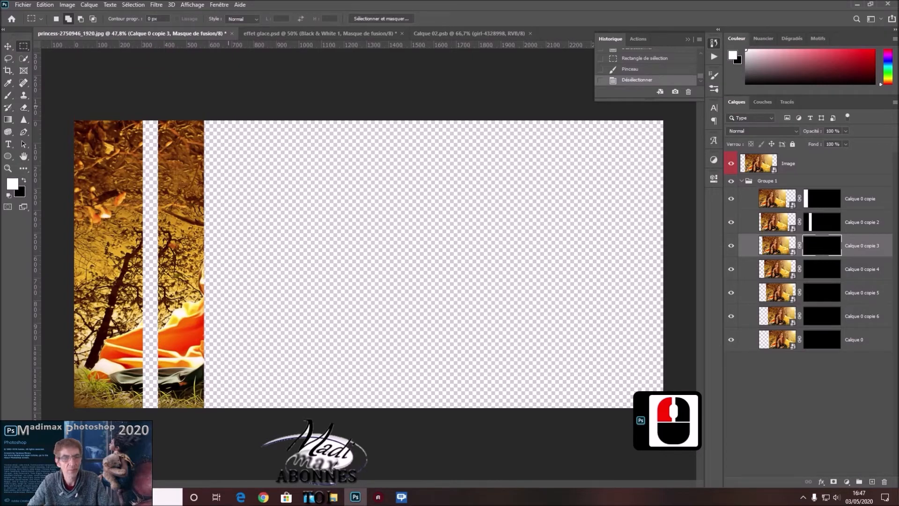
pyautogui.moveTo(237, 108); pyautogui.dragTo(304, 412)
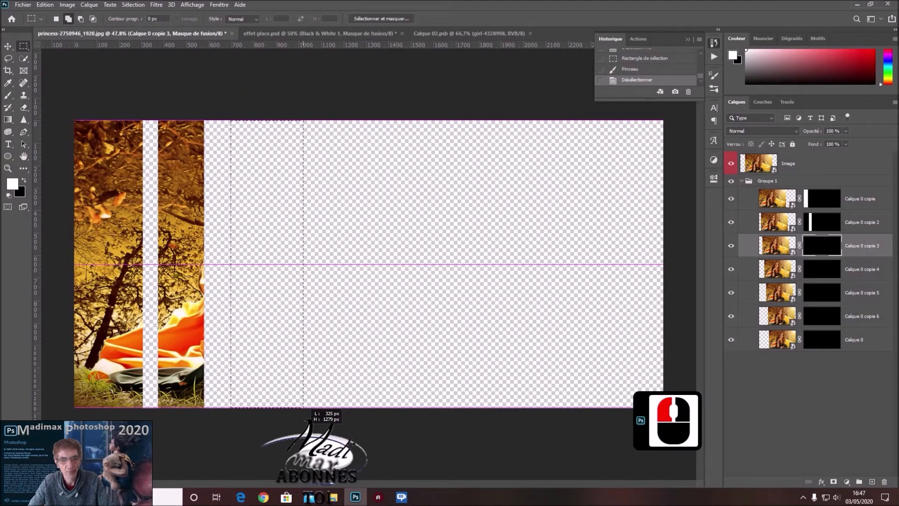
pyautogui.moveTo(302, 408); pyautogui.dragTo(302, 408)
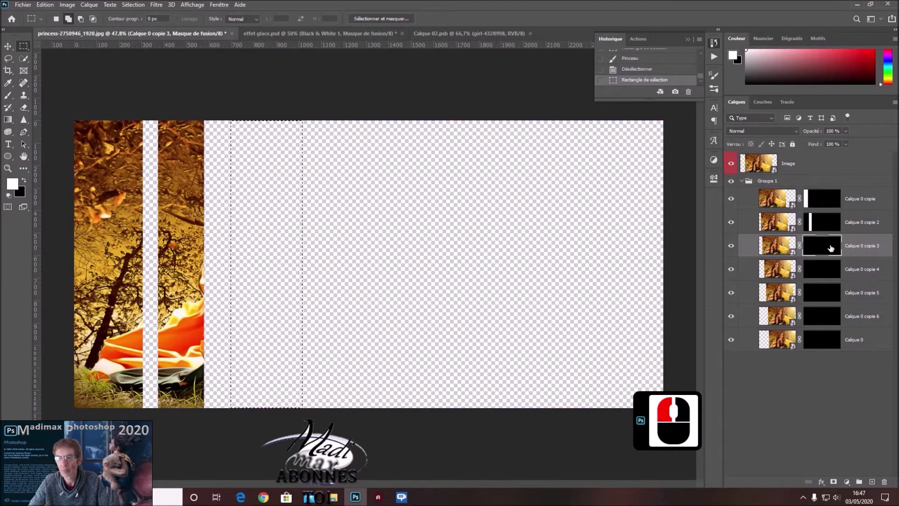
pyautogui.click(9, 96)
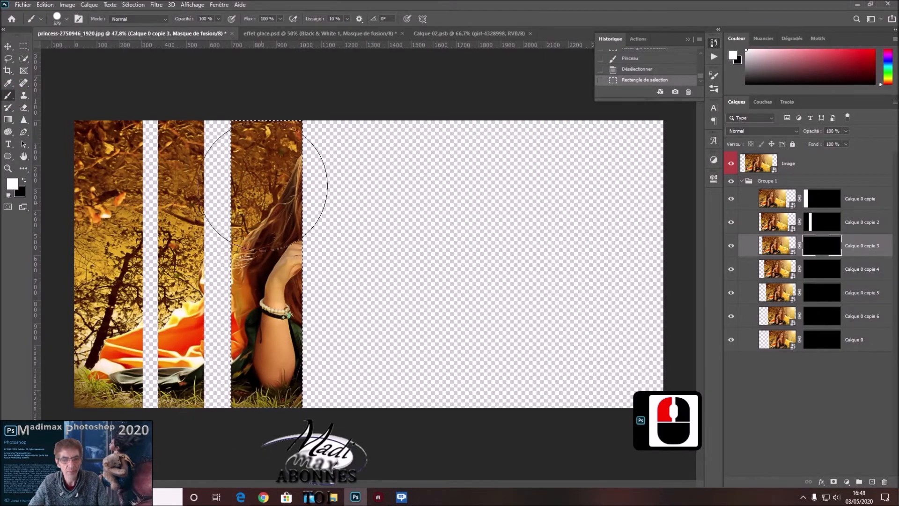
pyautogui.moveTo(266, 149); pyautogui.dragTo(493, 201)
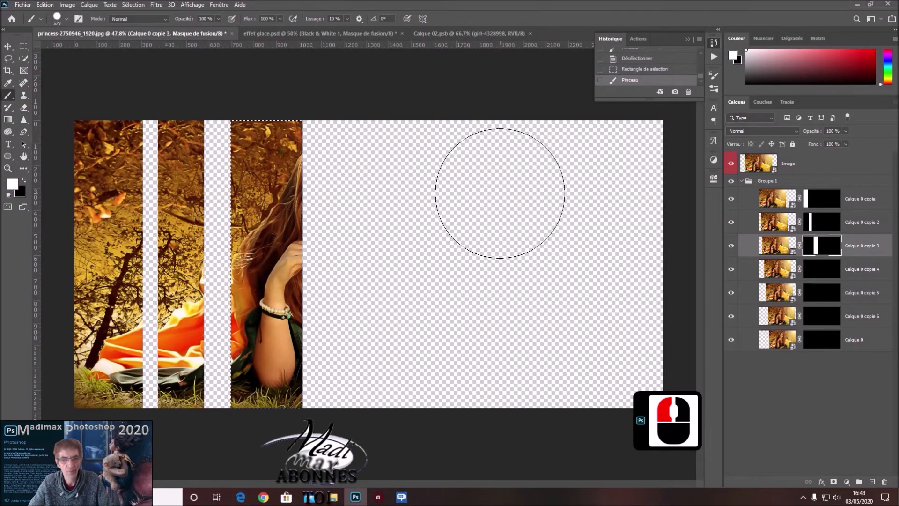
# Replace the selection with a full-height strip about 337 px wide after the third one and paint it white on Calque 0 copie 4's mask.
pyautogui.click(825, 271)
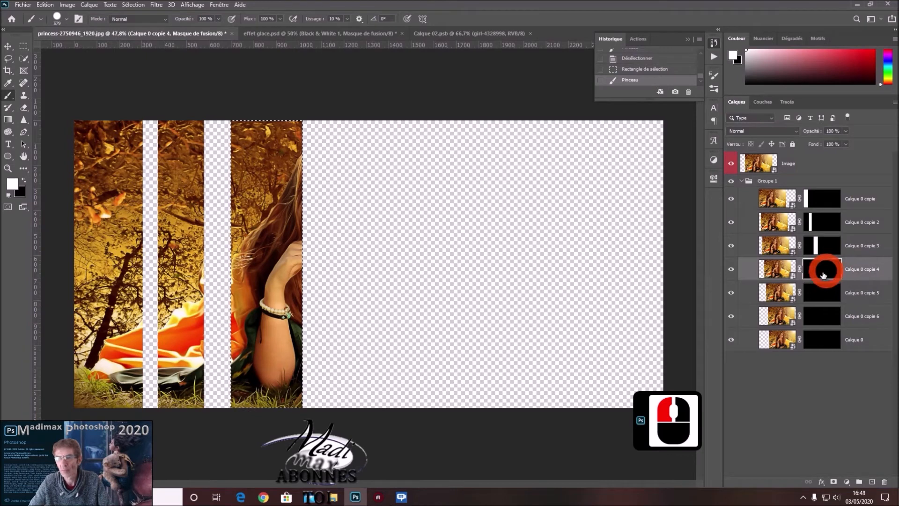
pyautogui.click(24, 46)
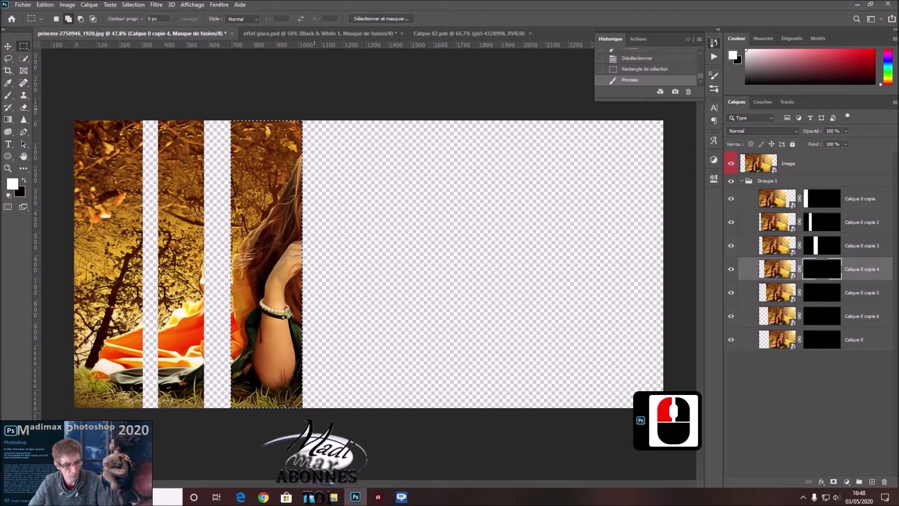
pyautogui.hotkey('ctrl', 'd')
pyautogui.moveTo(316, 123); pyautogui.dragTo(394, 407)
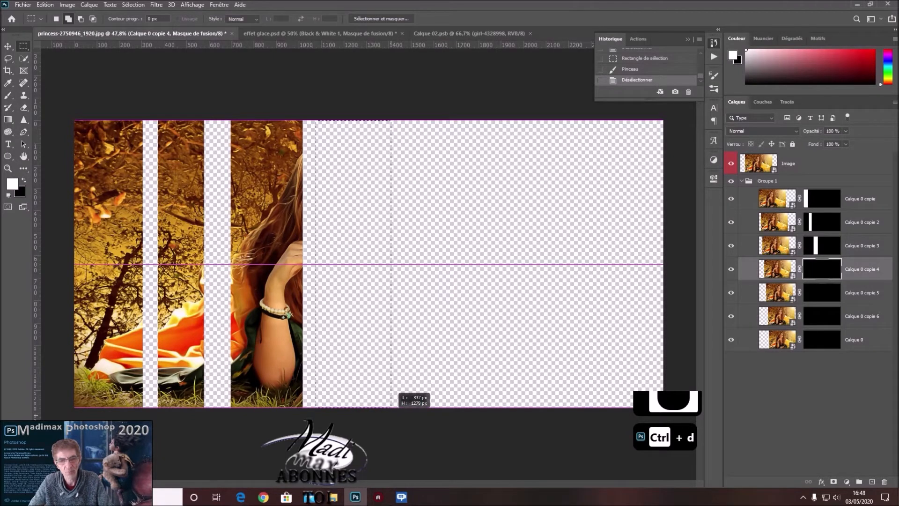
pyautogui.moveTo(392, 407); pyautogui.dragTo(391, 416)
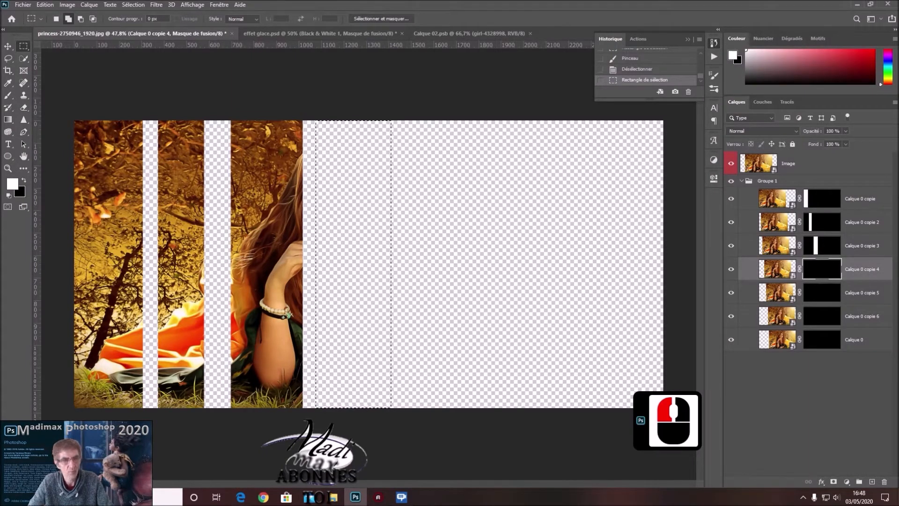
pyautogui.click(9, 97)
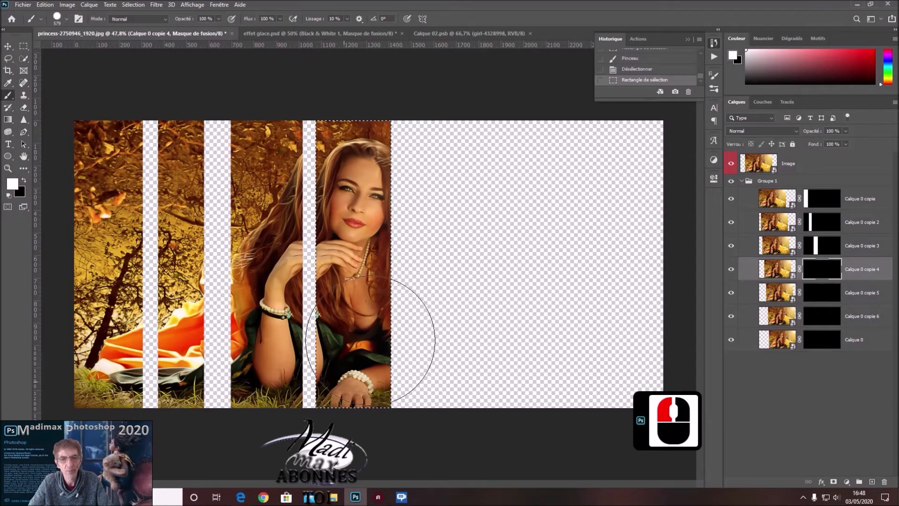
pyautogui.moveTo(351, 157); pyautogui.dragTo(454, 201)
# Replace the selection with a full-height fifth strip on Calque 0 copie 5's mask, leaving a gap after the fourth strip.
pyautogui.click(831, 296)
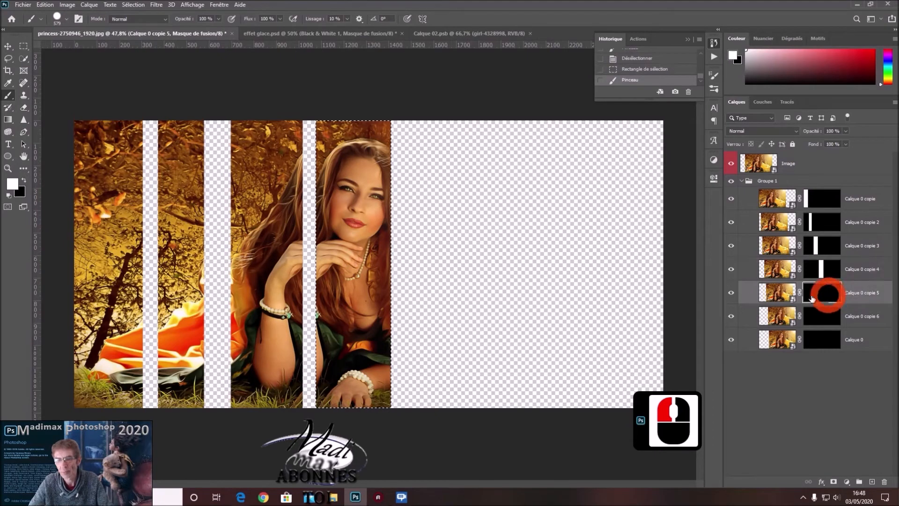
pyautogui.hotkey('ctrl', 'd')
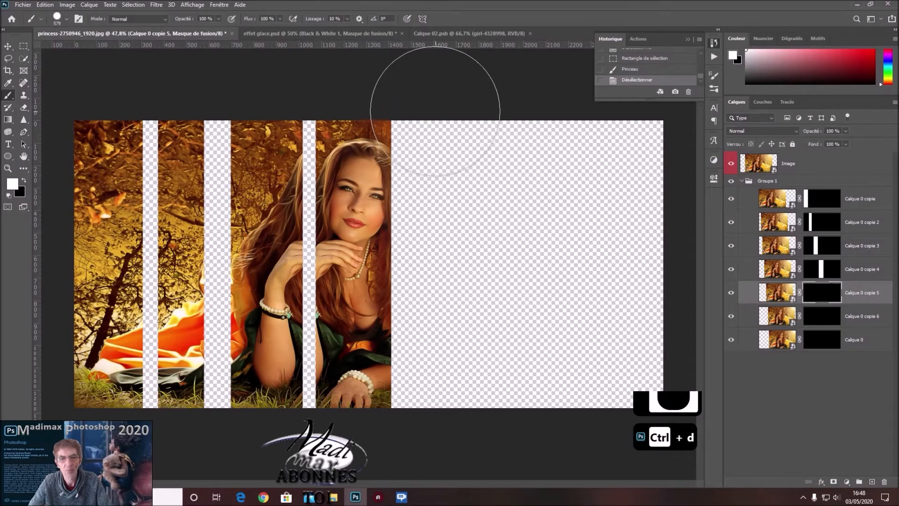
pyautogui.click(24, 46)
pyautogui.click(357, 103)
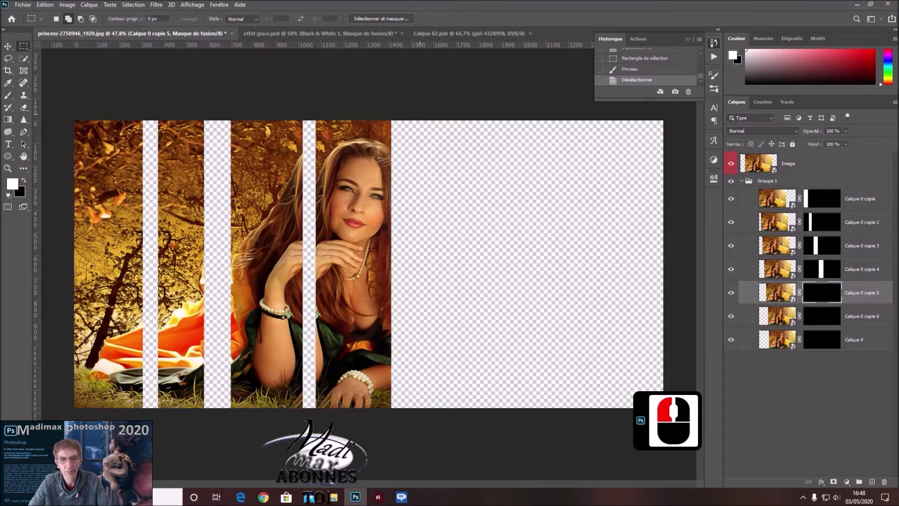
pyautogui.moveTo(418, 121); pyautogui.dragTo(476, 407)
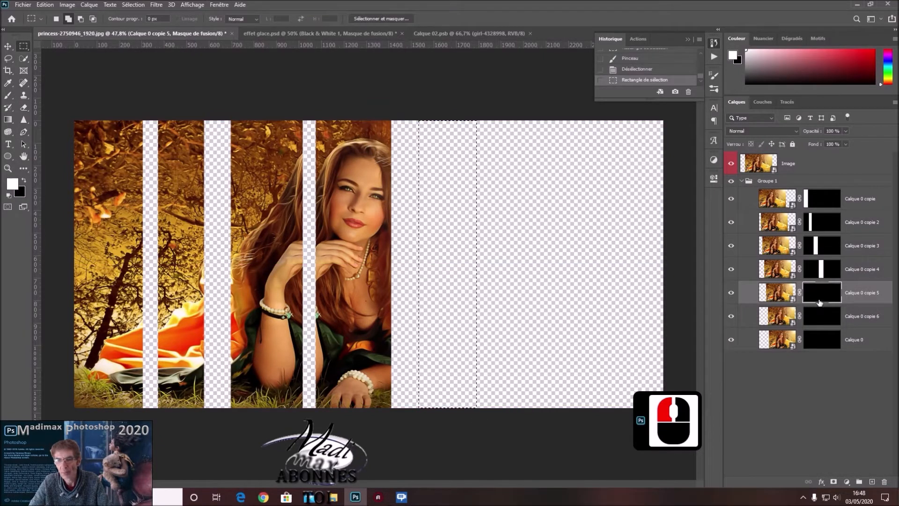
# Paint the fifth strip white on Calque 0 copie 5's mask with the Brush, and remove the selection.
pyautogui.click(8, 96)
pyautogui.click(433, 402)
pyautogui.moveTo(433, 402)
pyautogui.mouseDown()
pyautogui.moveTo(453, 329)
pyautogui.moveTo(443, 161)
pyautogui.moveTo(436, 230)
pyautogui.mouseUp()
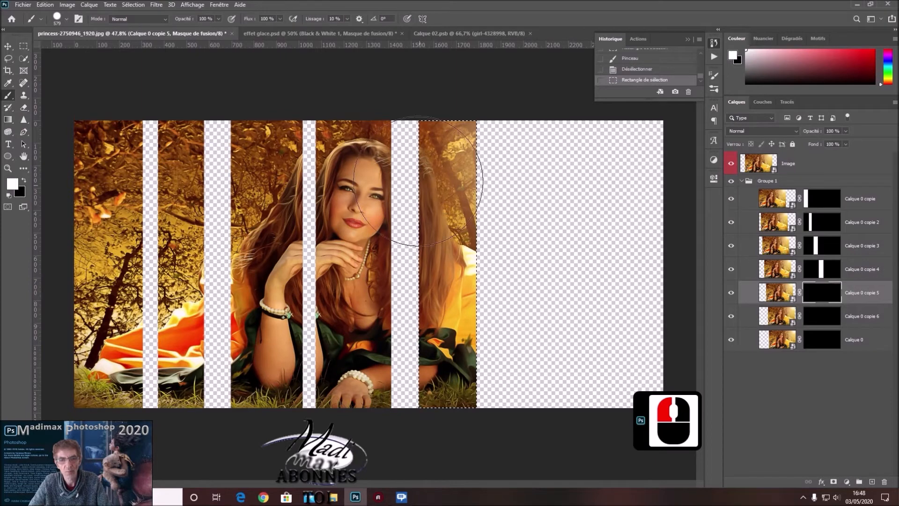
pyautogui.moveTo(414, 337)
pyautogui.mouseDown()
pyautogui.moveTo(430, 381)
pyautogui.moveTo(456, 281)
pyautogui.moveTo(441, 150)
pyautogui.mouseUp()
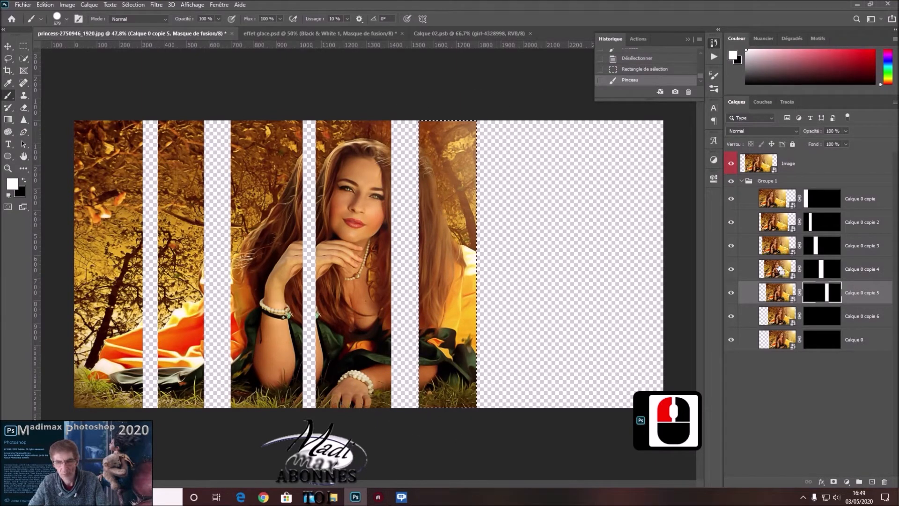
pyautogui.hotkey('ctrl', 'd')
# Select a narrower full-height sixth strip after a gap and paint it white on Calque 0 copie 6's mask.
pyautogui.click(838, 319)
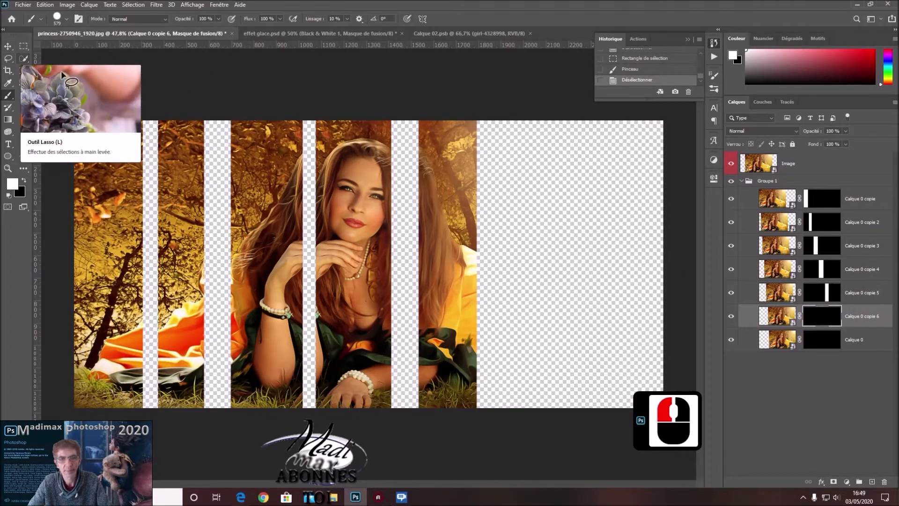
pyautogui.click(23, 46)
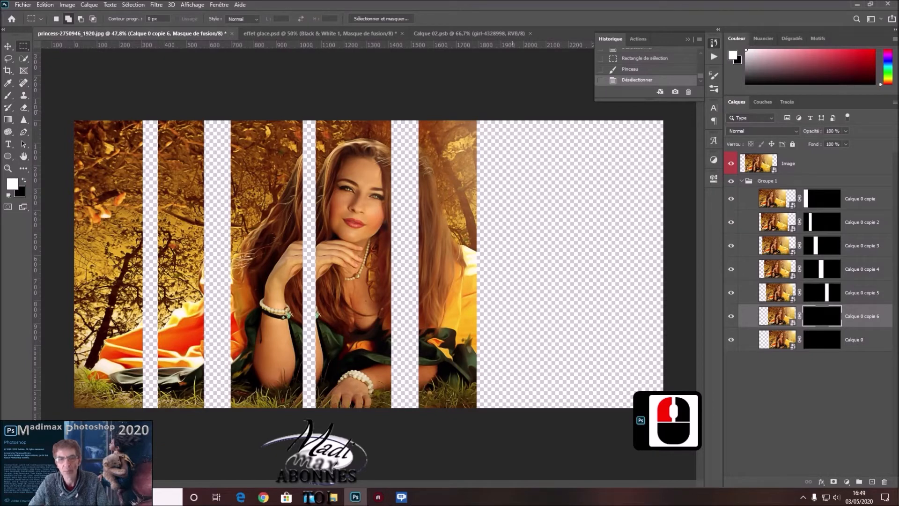
pyautogui.moveTo(513, 120); pyautogui.dragTo(555, 406)
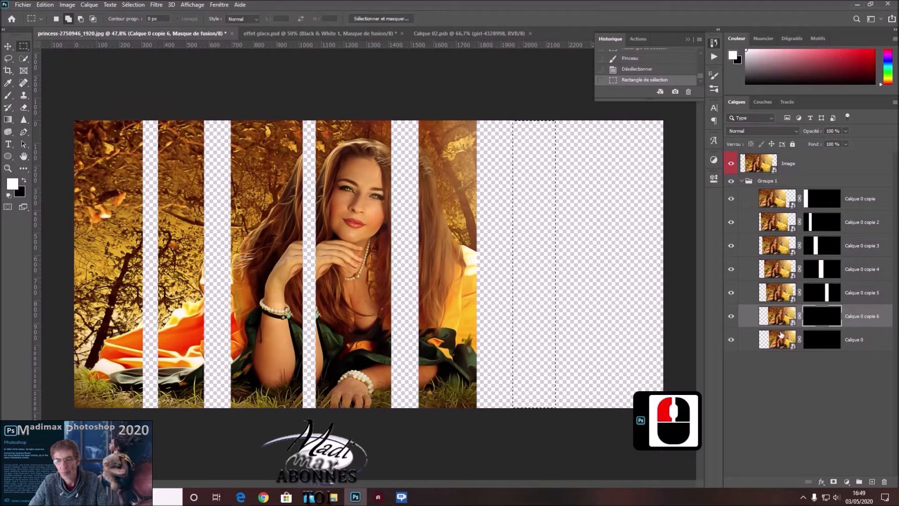
pyautogui.click(8, 95)
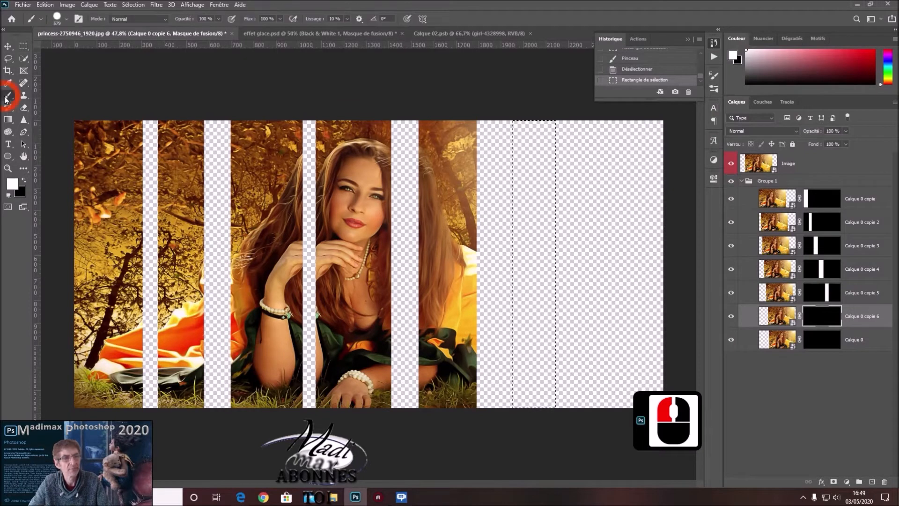
pyautogui.moveTo(517, 156)
pyautogui.mouseDown()
pyautogui.moveTo(535, 253)
pyautogui.moveTo(521, 398)
pyautogui.mouseUp()
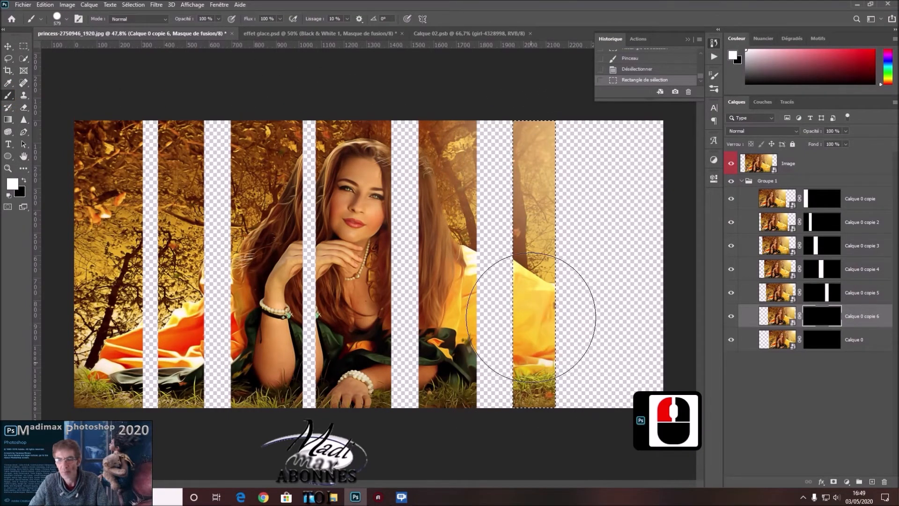
pyautogui.moveTo(527, 349); pyautogui.dragTo(528, 361)
# Replace the selection with a full-height seventh strip near the canvas's right edge and paint it white on Calque 0's mask.
pyautogui.click(822, 338)
pyautogui.hotkey('ctrl', 'd')
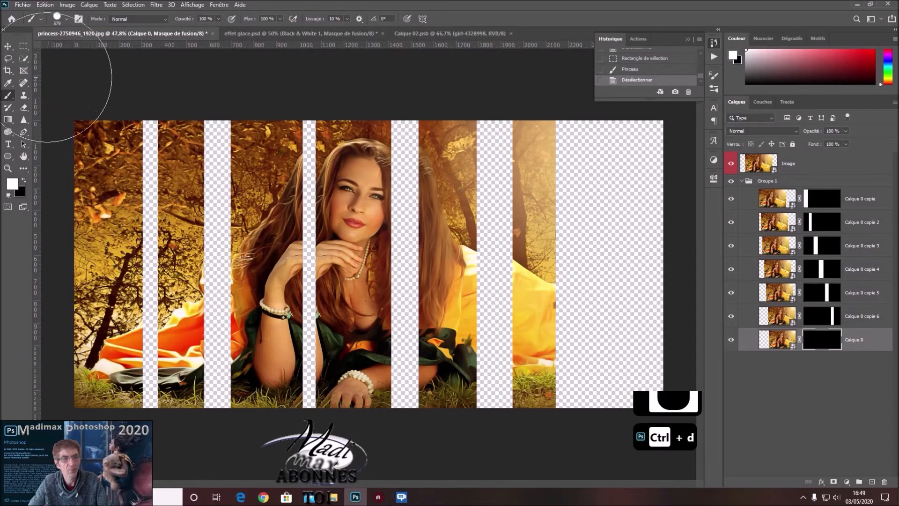
pyautogui.click(23, 46)
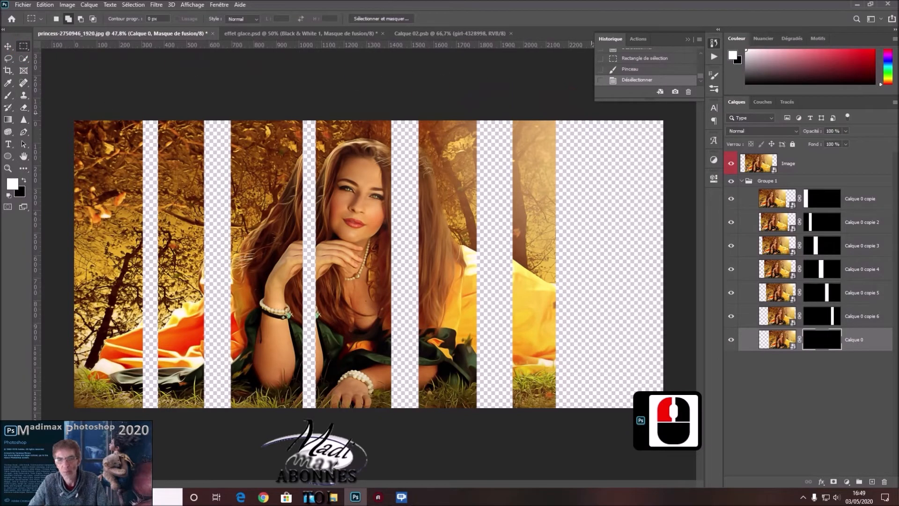
pyautogui.moveTo(591, 113); pyautogui.dragTo(644, 414)
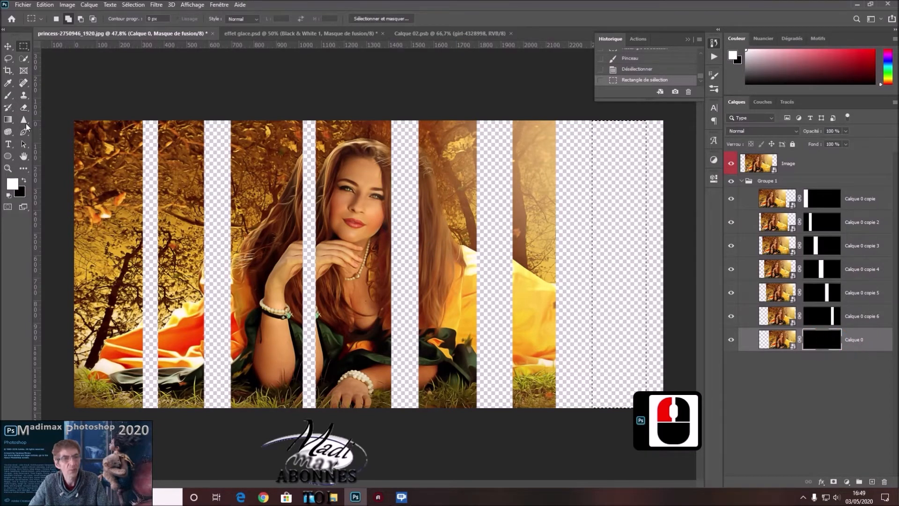
pyautogui.click(8, 96)
pyautogui.moveTo(604, 307)
pyautogui.mouseDown()
pyautogui.moveTo(615, 145)
pyautogui.moveTo(602, 427)
pyautogui.moveTo(616, 126)
pyautogui.moveTo(608, 399)
pyautogui.mouseUp()
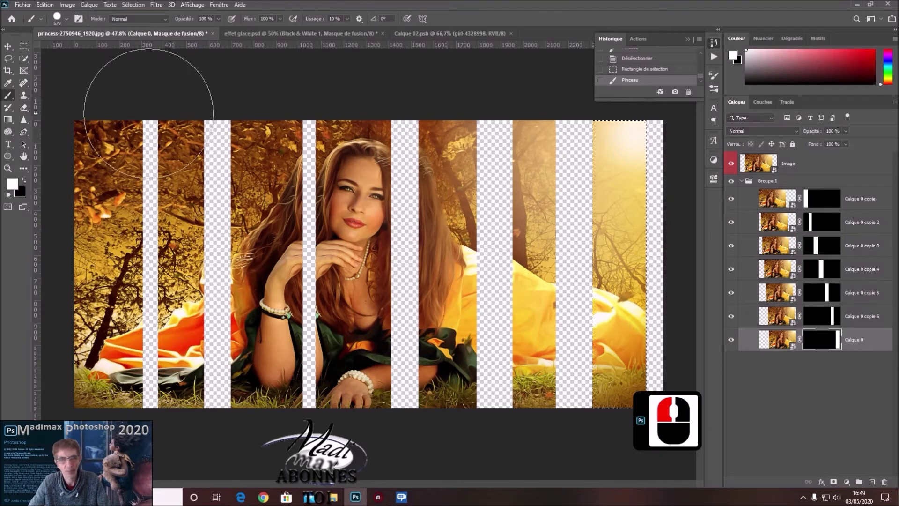
# Remove the selection and, with the Move tool's automatic selection off, shift the Calque 0 strip slightly to the right.
pyautogui.click(8, 46)
pyautogui.click(481, 269)
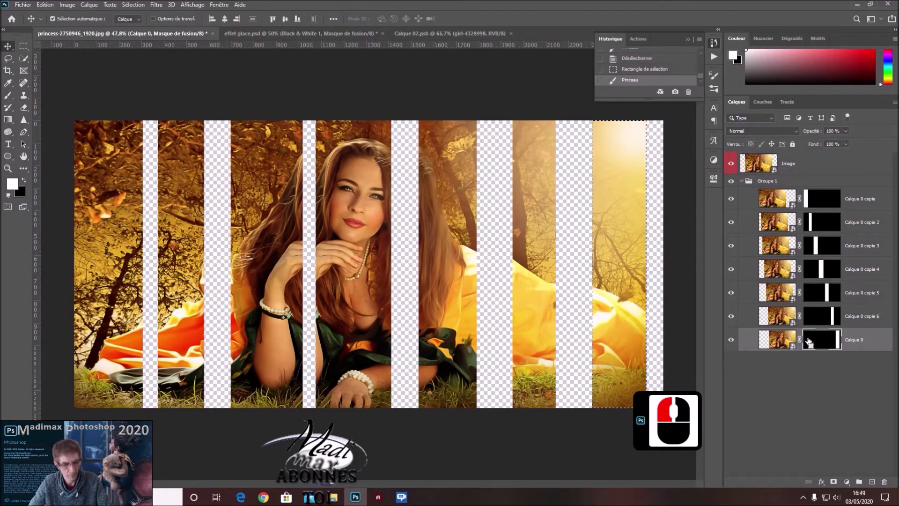
pyautogui.hotkey('ctrl', 'd')
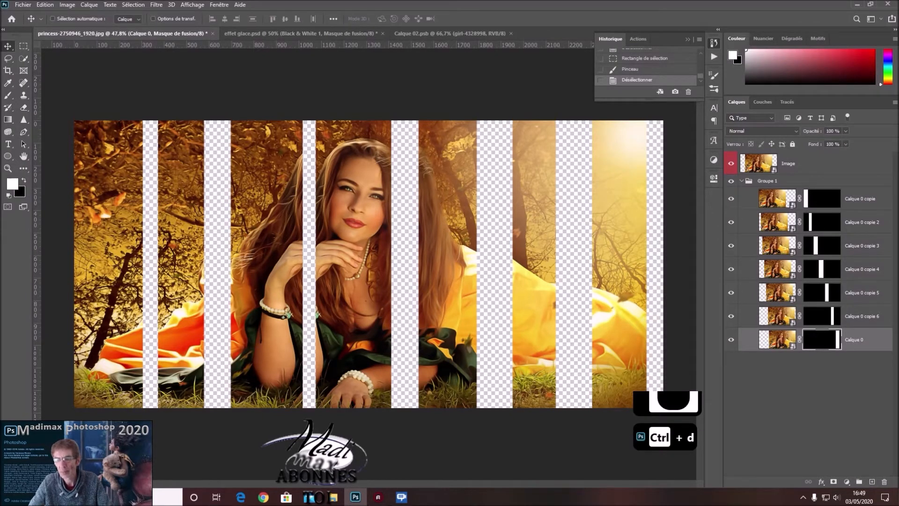
pyautogui.click(778, 339)
pyautogui.moveTo(644, 303)
pyautogui.mouseDown()
pyautogui.moveTo(613, 291)
pyautogui.moveTo(636, 294)
pyautogui.mouseUp()
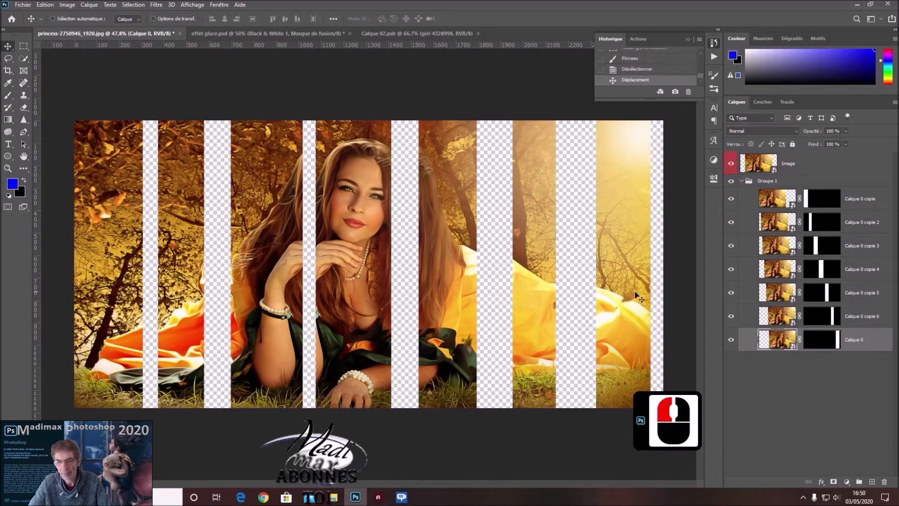
# Move the Calque 0 copie 6 and Calque 0 copie 5 strips horizontally to the right, closer to their right-hand neighbours.
pyautogui.click(750, 318)
pyautogui.moveTo(516, 317); pyautogui.dragTo(554, 317)
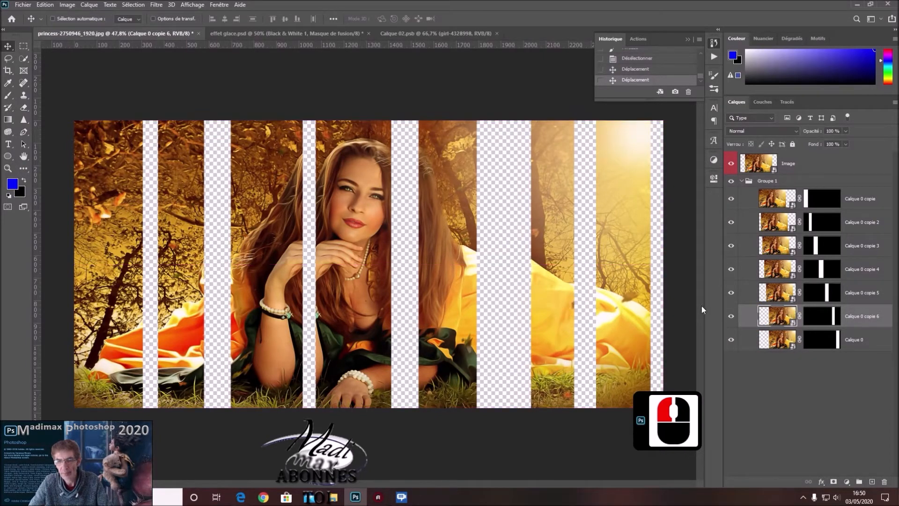
pyautogui.click(746, 292)
pyautogui.moveTo(462, 301); pyautogui.dragTo(484, 304)
# Move the Calque 0 copie 4 strip right, close to the fifth strip, and shift Calque 0 copie 3 right by about 129 px.
pyautogui.click(745, 268)
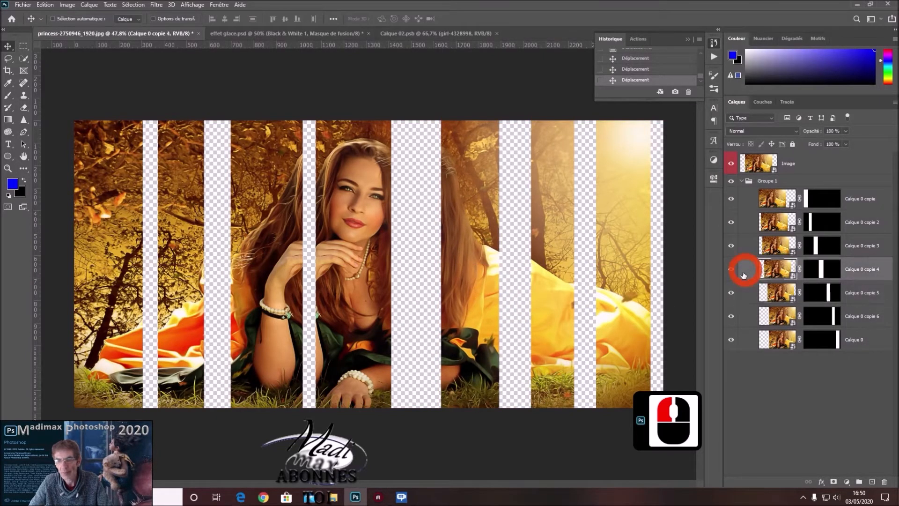
pyautogui.moveTo(347, 318); pyautogui.dragTo(391, 319)
pyautogui.moveTo(398, 293); pyautogui.dragTo(401, 293)
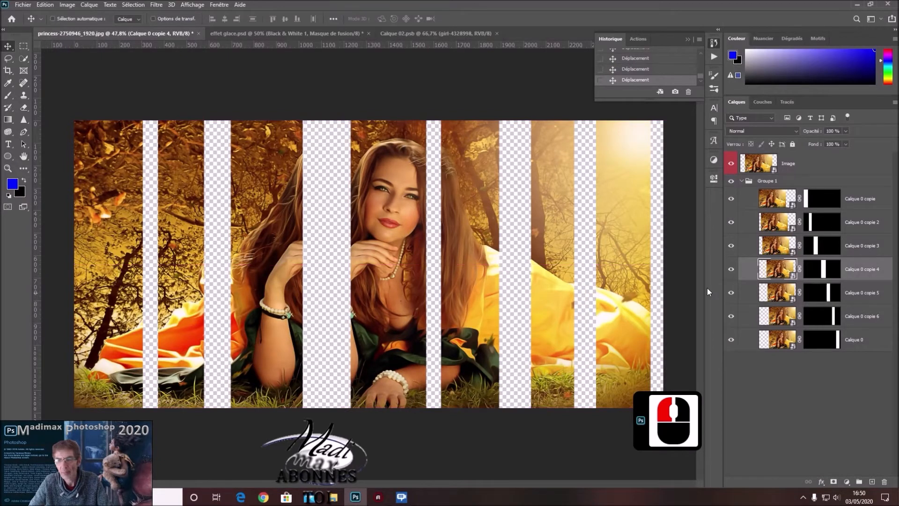
pyautogui.click(768, 245)
pyautogui.moveTo(293, 298); pyautogui.dragTo(317, 277)
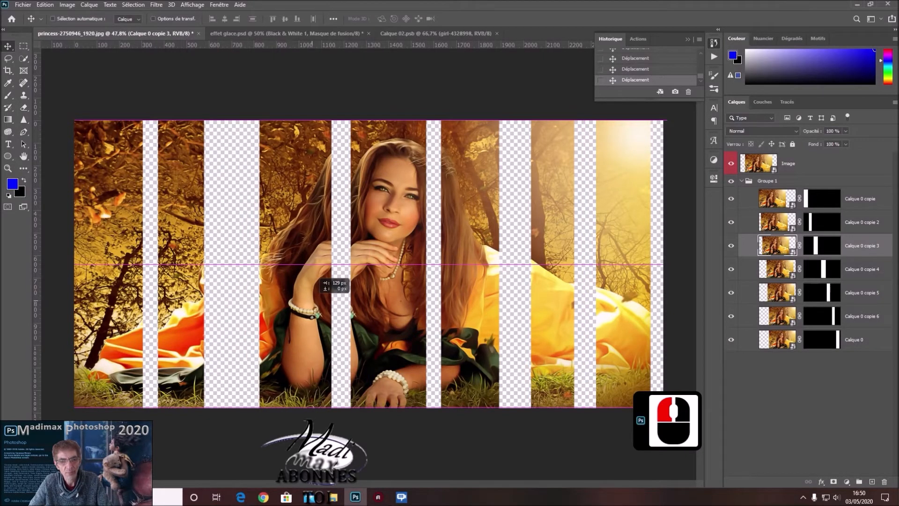
pyautogui.moveTo(318, 277); pyautogui.dragTo(317, 277)
# Move the Calque 0 copie 2 strip right, close to the third strip, and make Calque 0 copie the active layer.
pyautogui.click(752, 227)
pyautogui.moveTo(190, 271); pyautogui.dragTo(230, 264)
pyautogui.click(742, 197)
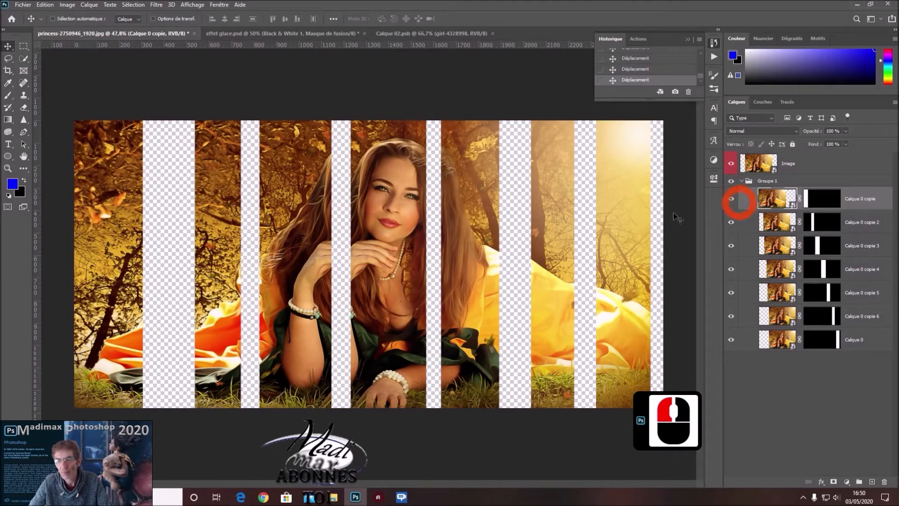
pyautogui.moveTo(108, 260)
pyautogui.mouseDown()
pyautogui.moveTo(129, 263)
pyautogui.moveTo(106, 261)
pyautogui.mouseUp()
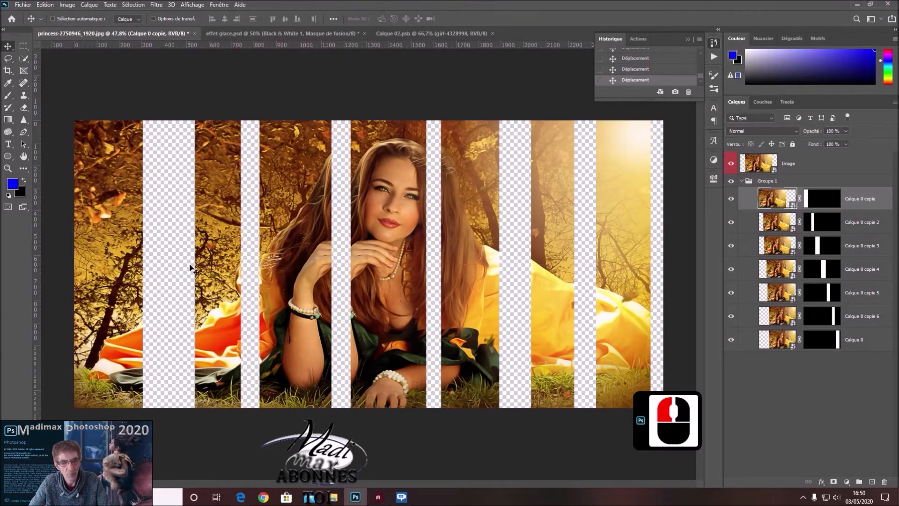
# Shift the Calque 0 copie 2 strip slightly left, and group all seven strip layers inside Groupe 1.
pyautogui.click(883, 227)
pyautogui.moveTo(196, 288); pyautogui.dragTo(201, 291)
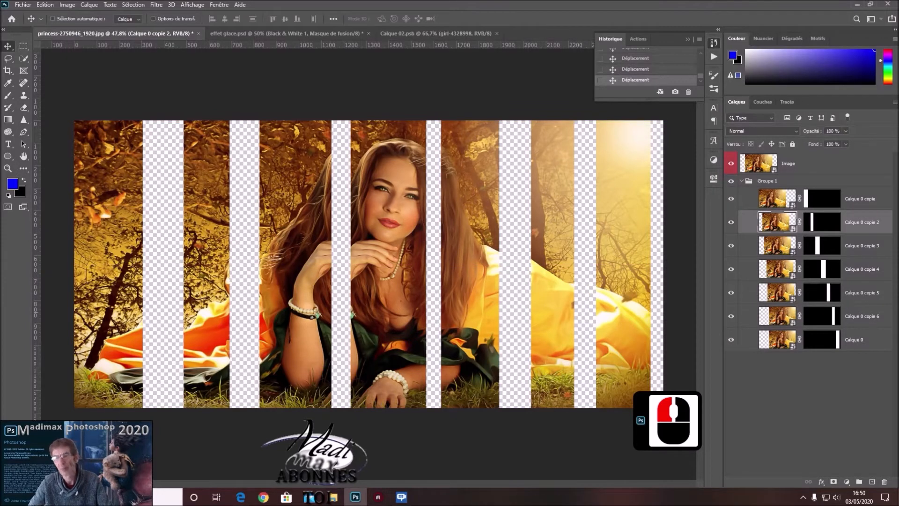
pyautogui.click(876, 197)
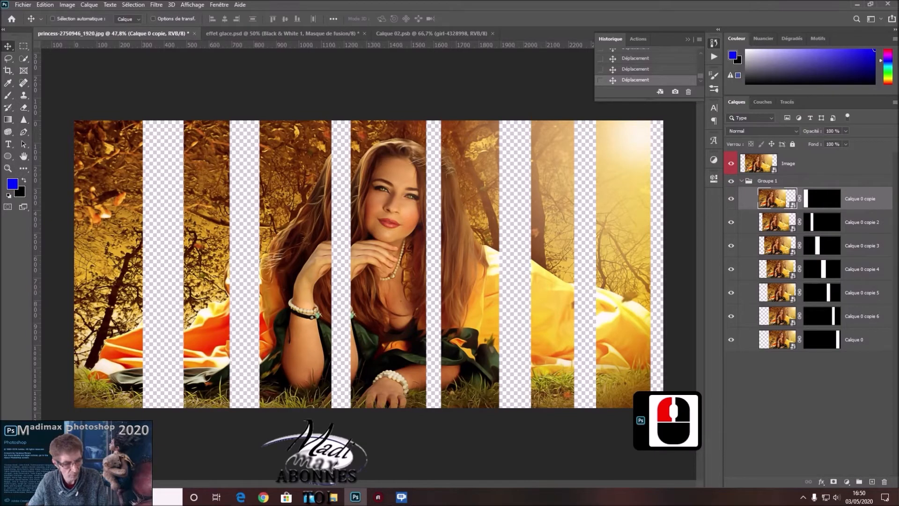
pyautogui.keyDown('shift'); pyautogui.click(872, 336); pyautogui.keyUp('shift')
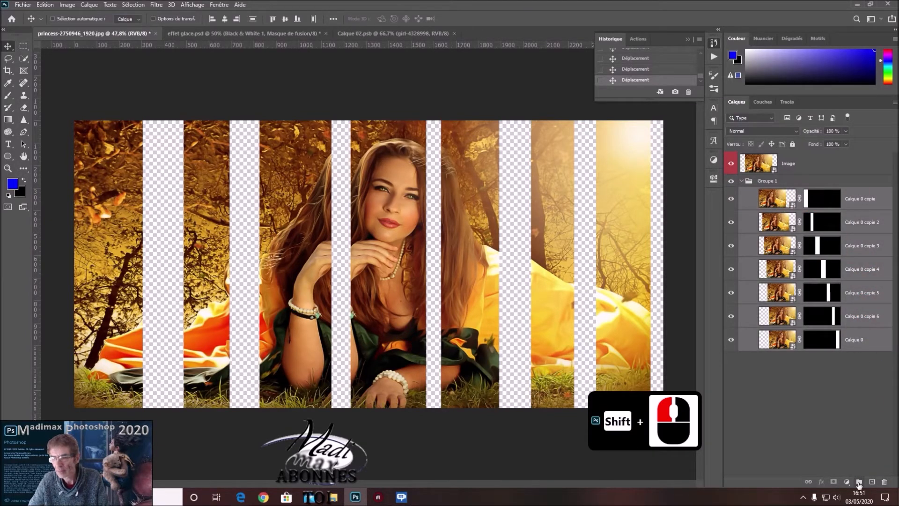
pyautogui.keyDown('shift'); pyautogui.click(859, 482); pyautogui.keyUp('shift')
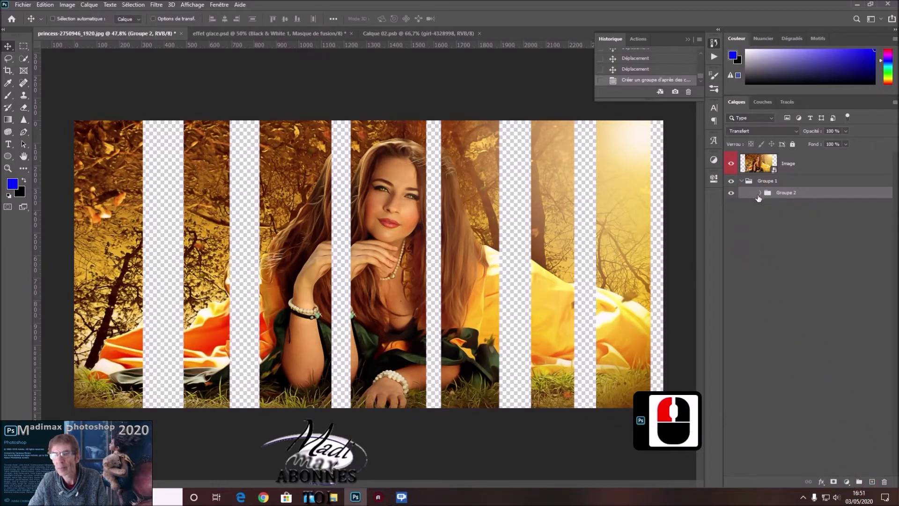
pyautogui.click(759, 193)
pyautogui.click(760, 192)
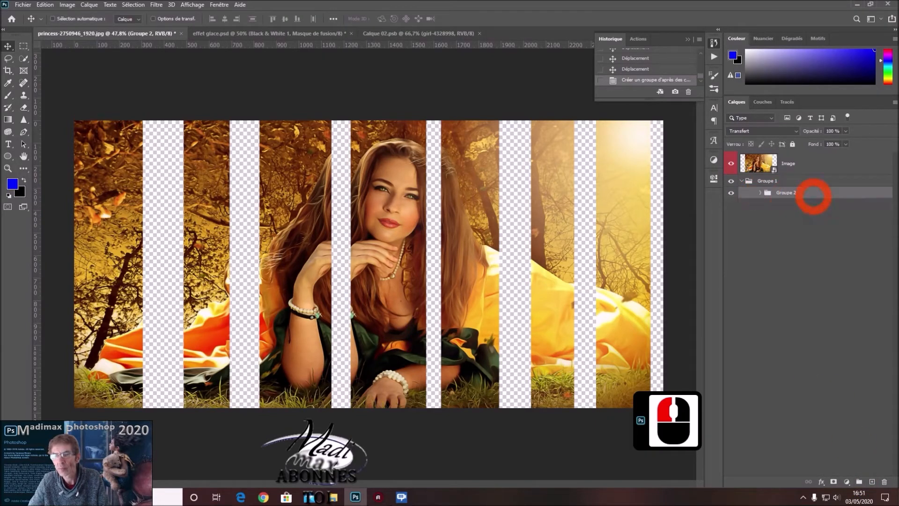
# Turn on the Move tool's automatic selection and duplicate the Groupe 2 group twice.
pyautogui.click(832, 190)
pyautogui.click(53, 19)
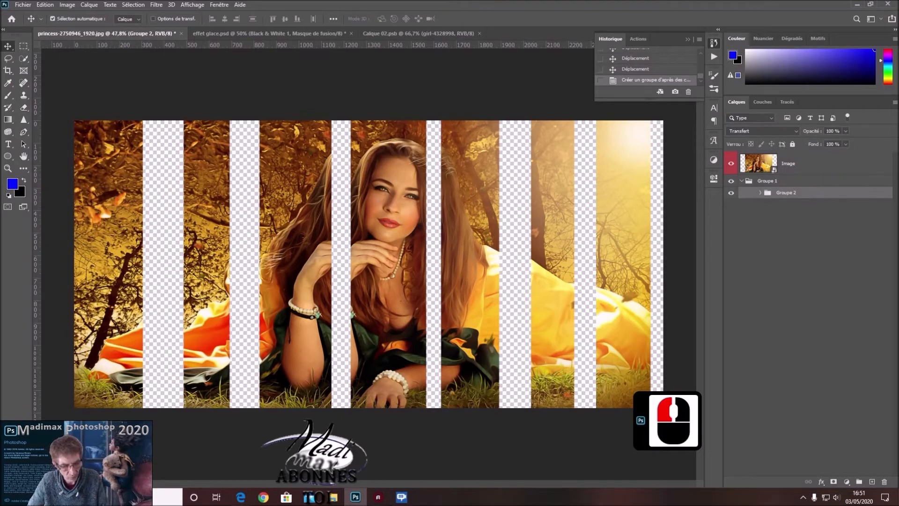
pyautogui.hotkey('ctrl', 'j')
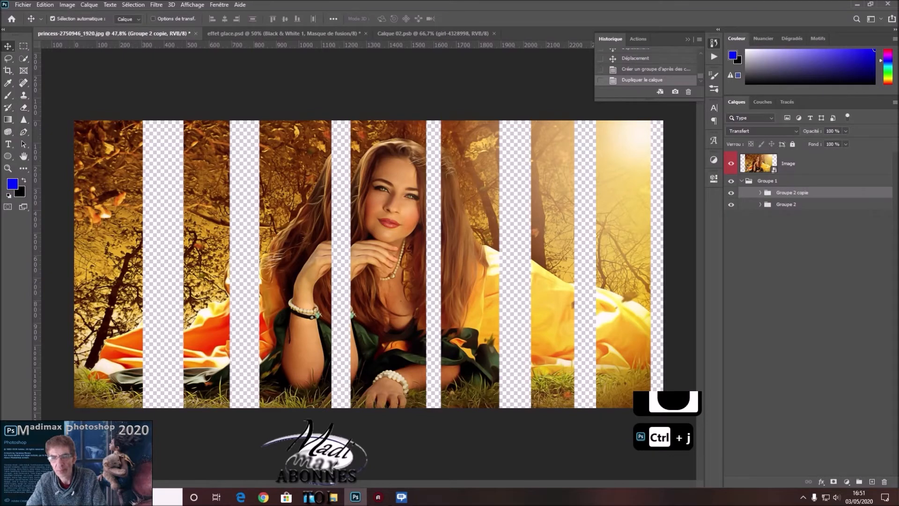
pyautogui.hotkey('ctrl', 'j')
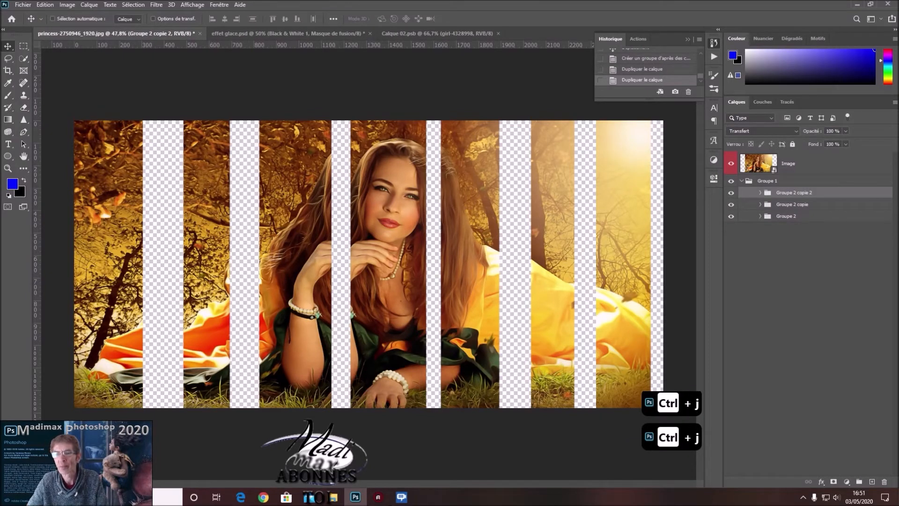
# Hide Groupe 2 copie 2 and move Groupe 2 copie horizontally right by about 190 px to cover the transparent gaps.
pyautogui.click(731, 192)
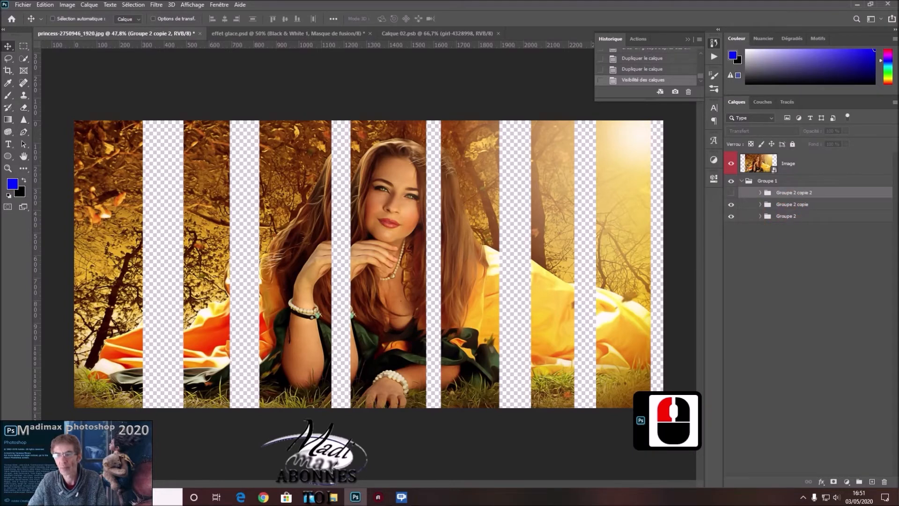
pyautogui.click(794, 204)
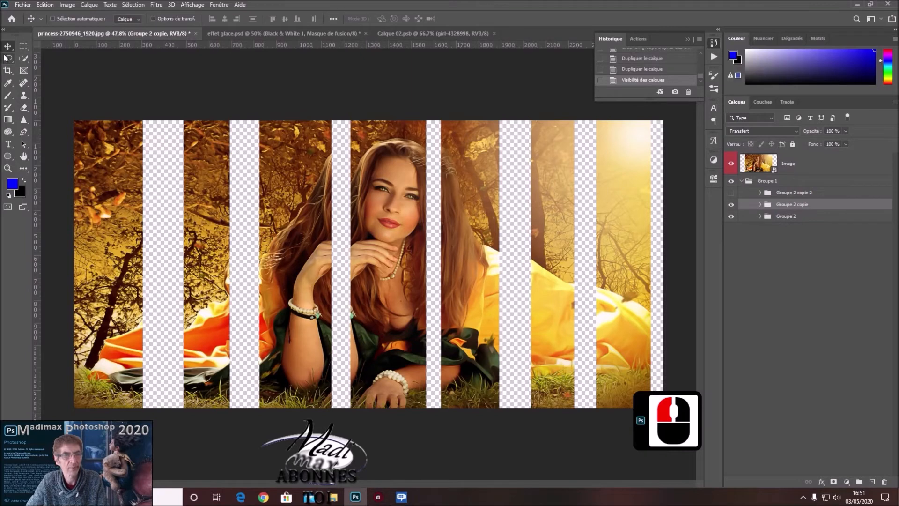
pyautogui.moveTo(113, 230); pyautogui.dragTo(155, 234)
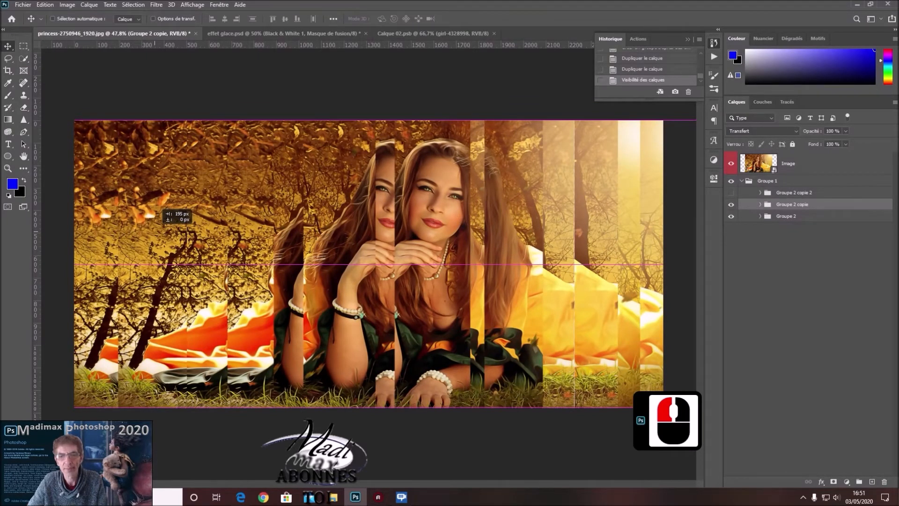
pyautogui.moveTo(155, 233); pyautogui.dragTo(155, 234)
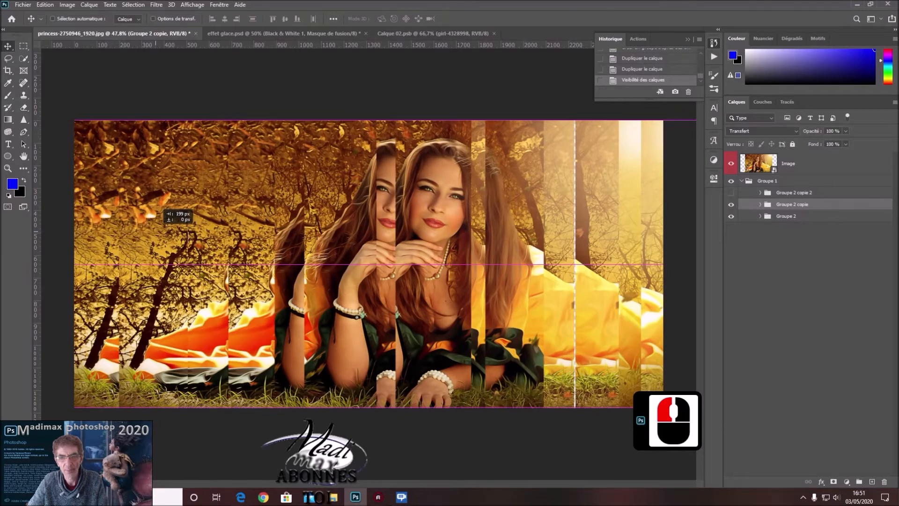
pyautogui.moveTo(155, 234); pyautogui.dragTo(154, 234)
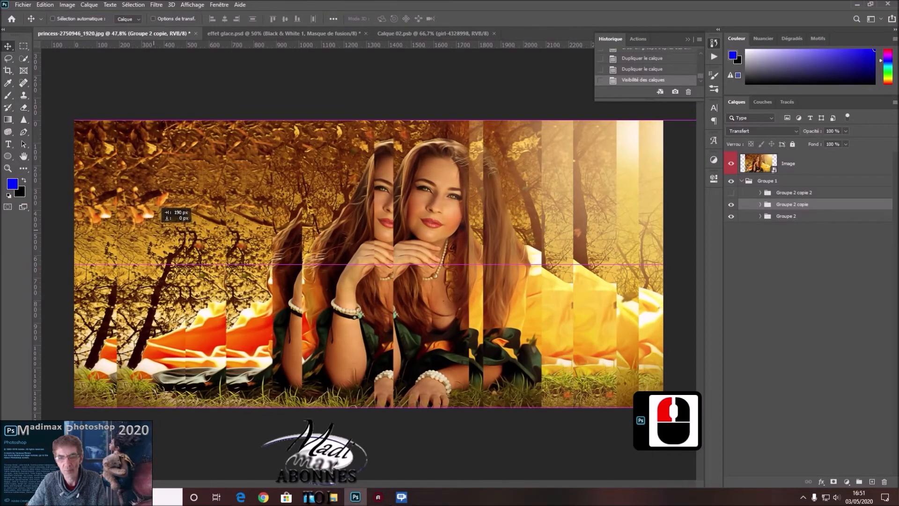
pyautogui.moveTo(154, 233); pyautogui.dragTo(154, 232)
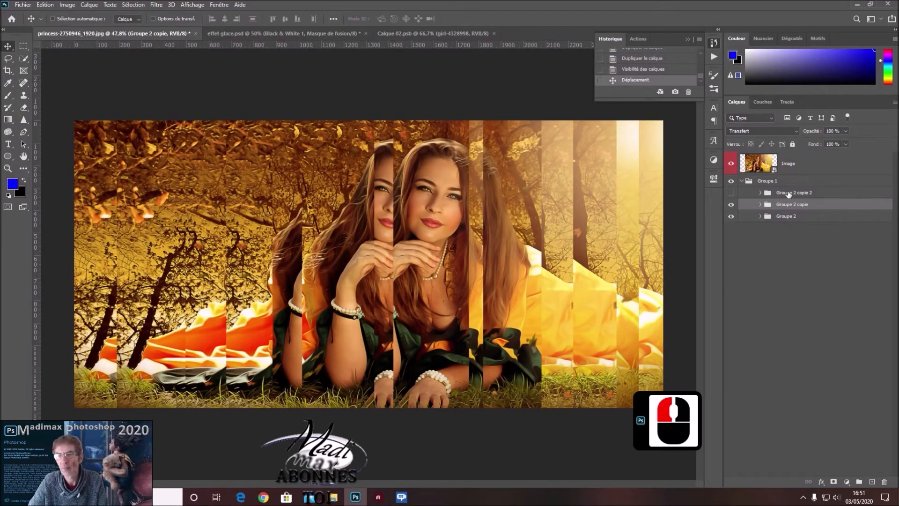
# Show Groupe 2 copie 2 again and move it horizontally right by about 81 px.
pyautogui.click(730, 192)
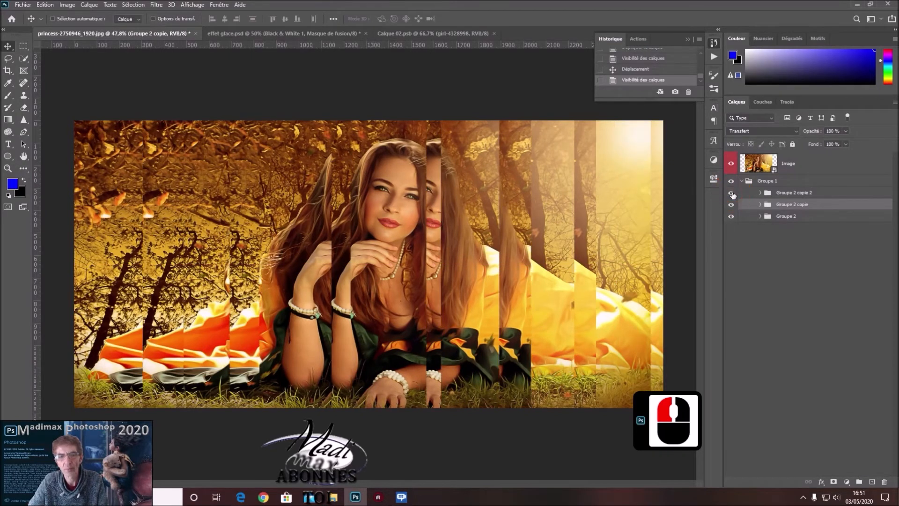
pyautogui.click(823, 192)
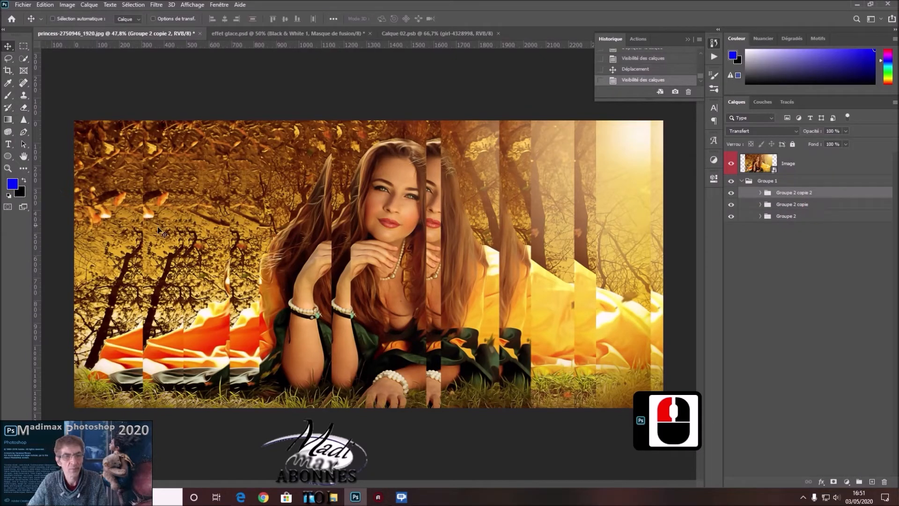
pyautogui.moveTo(179, 250); pyautogui.dragTo(198, 248)
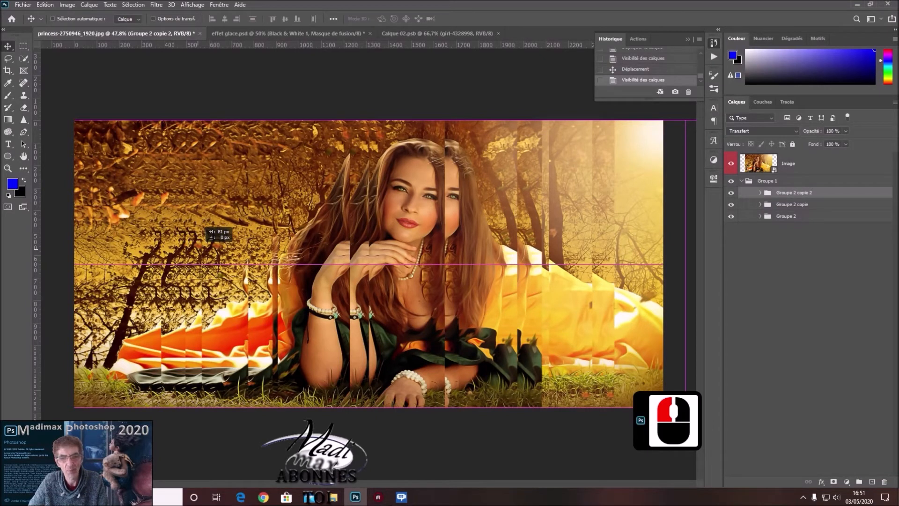
pyautogui.moveTo(198, 249); pyautogui.dragTo(199, 249)
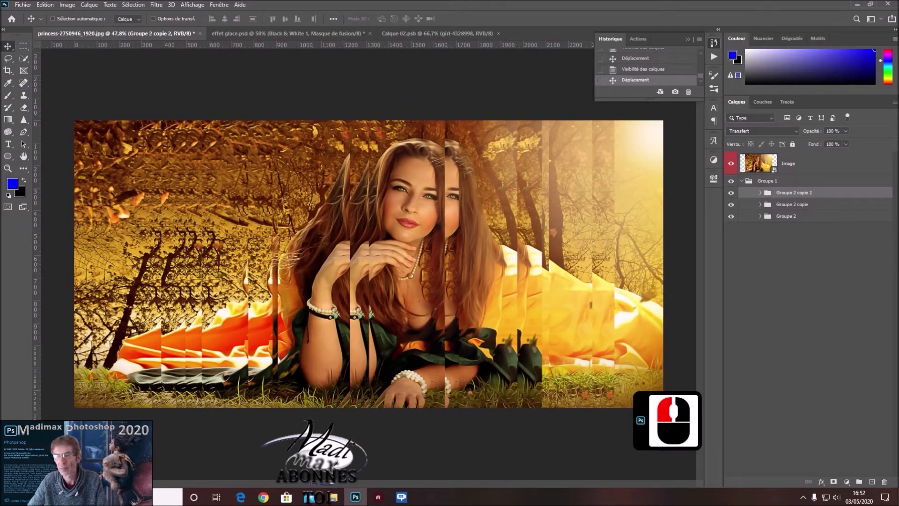
# Expand Groupe 2 copie and apply a Gaussian Blur with a 12-pixel radius to its Calque 0 copie strip.
pyautogui.click(831, 204)
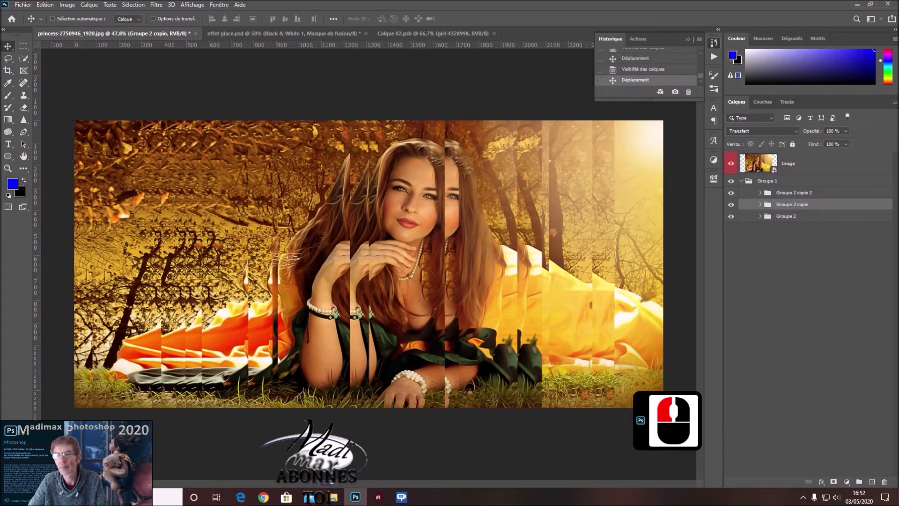
pyautogui.click(760, 204)
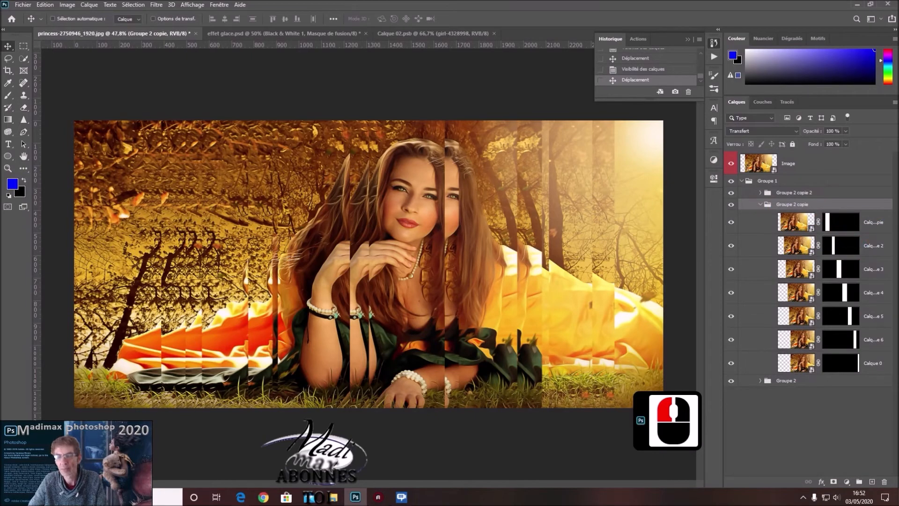
pyautogui.click(731, 204)
pyautogui.click(731, 205)
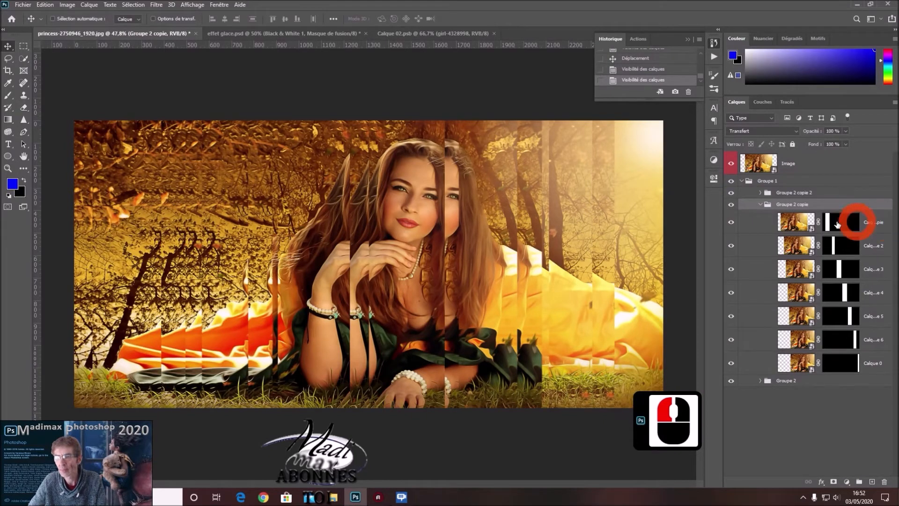
pyautogui.click(764, 228)
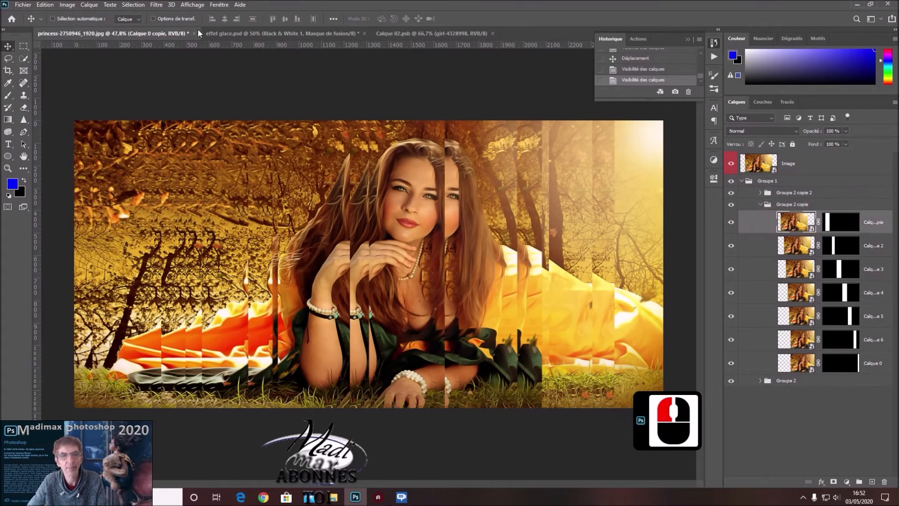
pyautogui.click(156, 4)
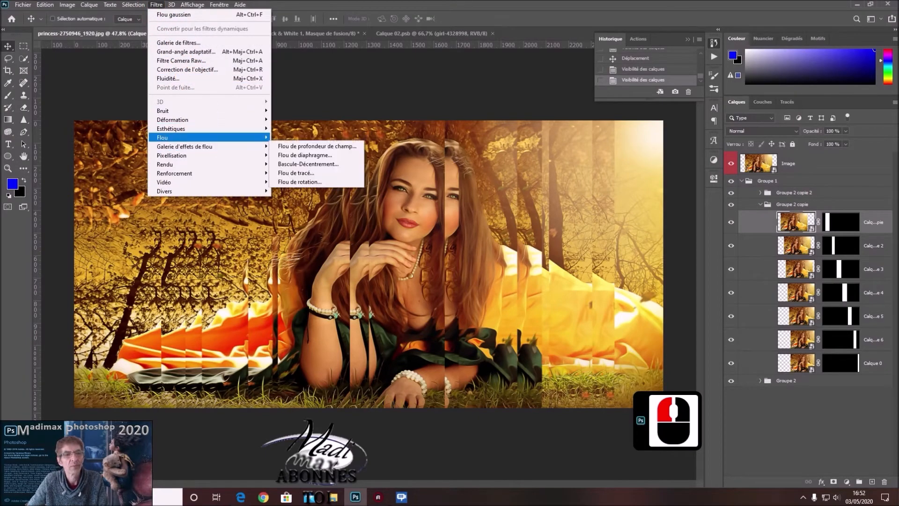
pyautogui.moveTo(187, 137)
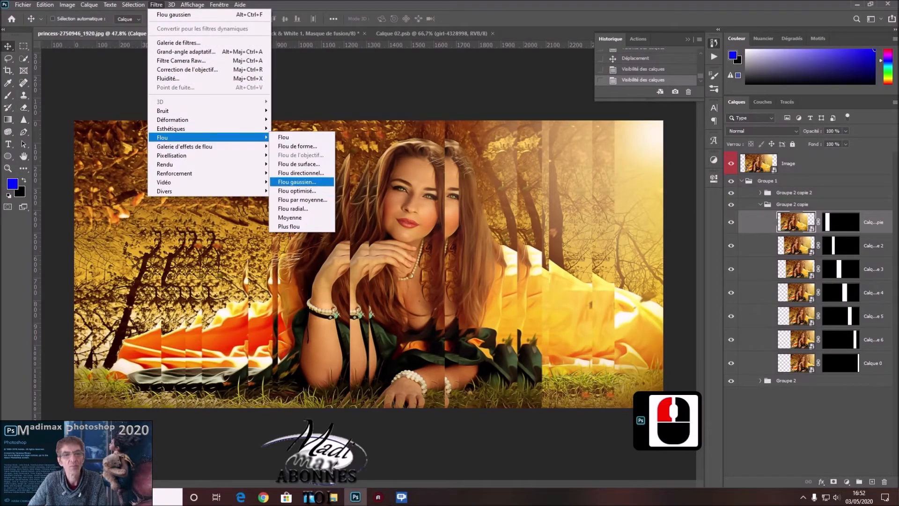
pyautogui.click(296, 181)
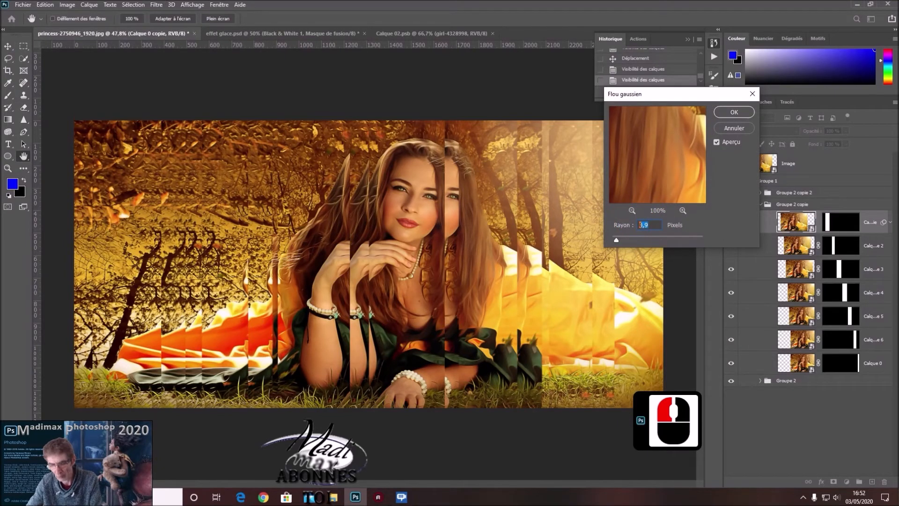
pyautogui.write('12')
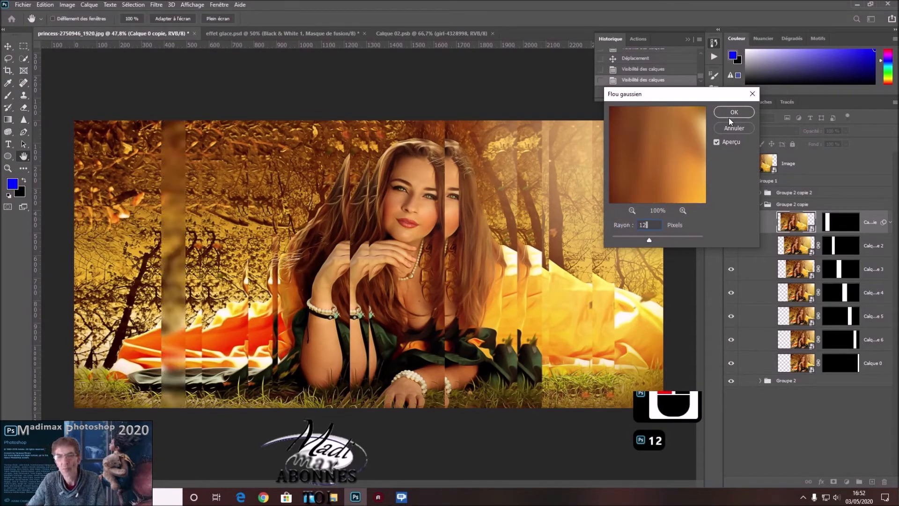
pyautogui.click(734, 113)
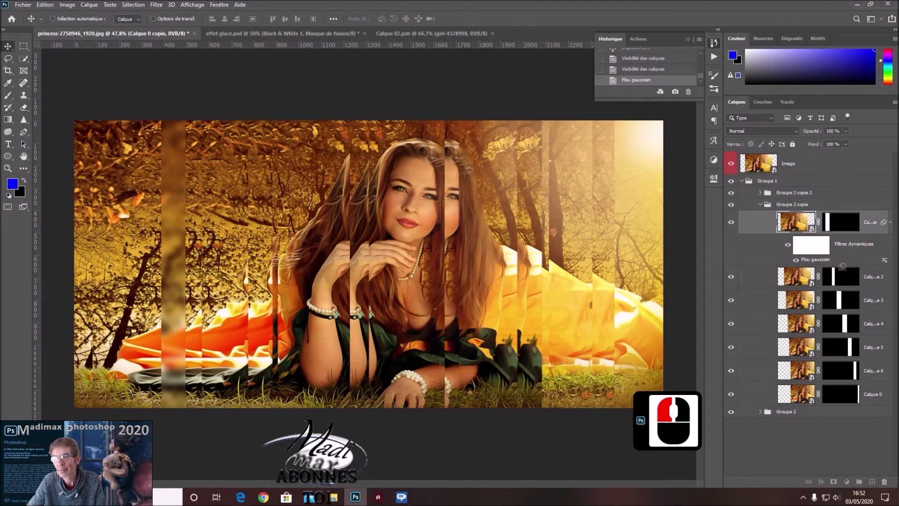
# Copy the Calque 0 copie strip's smart filters onto the other six strip layers in Groupe 2 copie.
pyautogui.moveTo(843, 272); pyautogui.dragTo(838, 276)
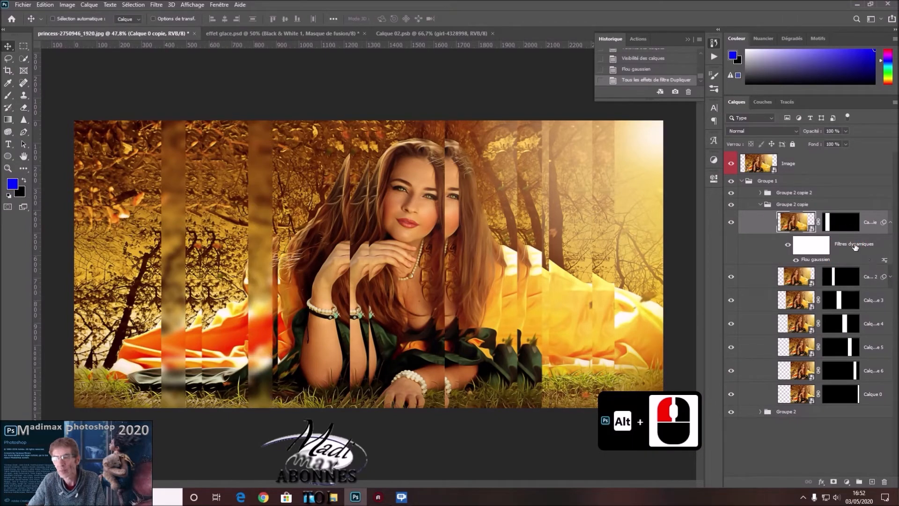
pyautogui.moveTo(851, 243); pyautogui.dragTo(842, 302)
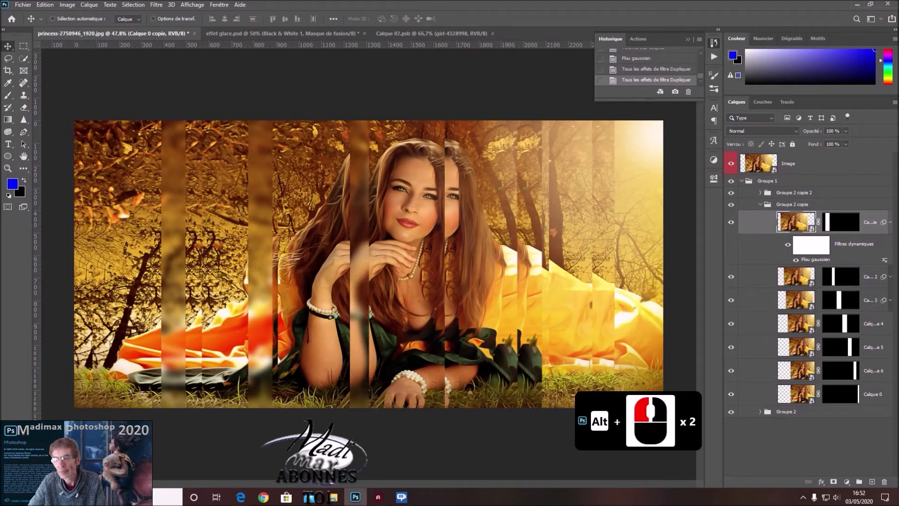
pyautogui.moveTo(852, 244); pyautogui.dragTo(843, 323)
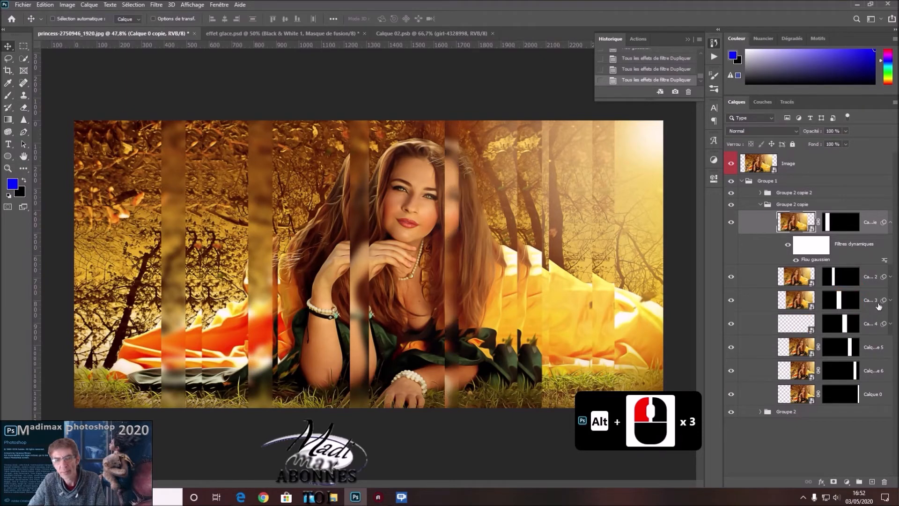
pyautogui.click(855, 247)
pyautogui.moveTo(855, 247); pyautogui.dragTo(840, 346)
pyautogui.moveTo(854, 244); pyautogui.dragTo(841, 373)
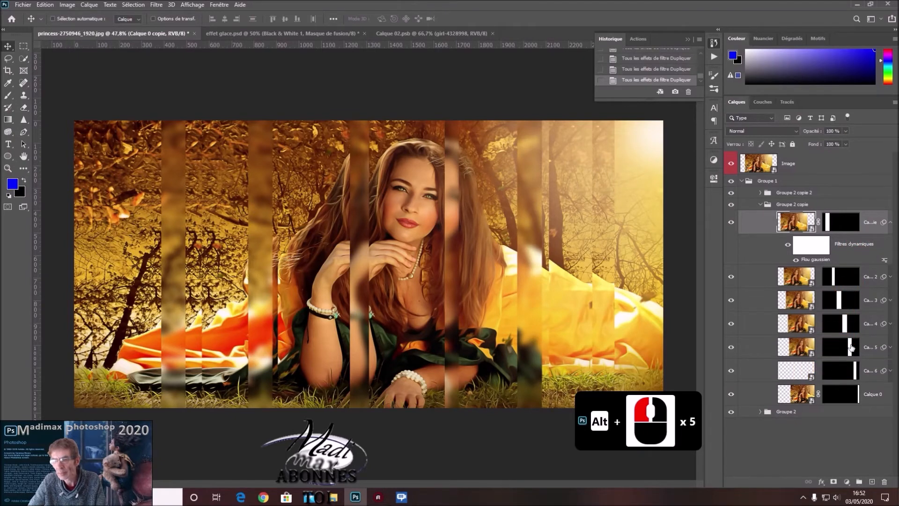
pyautogui.moveTo(855, 246); pyautogui.dragTo(842, 394)
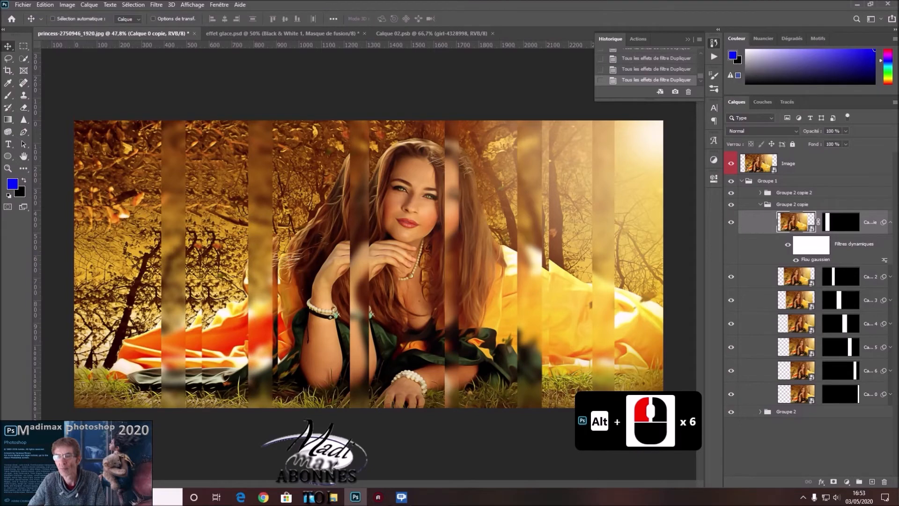
# Collapse the Groupe 2 copie group and lower its opacity to 43%.
pyautogui.click(760, 204)
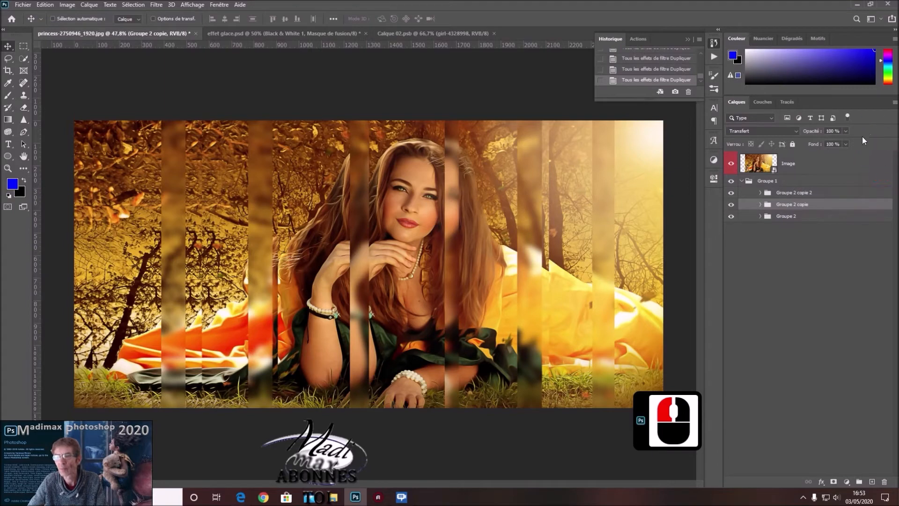
pyautogui.click(846, 131)
pyautogui.moveTo(843, 141); pyautogui.dragTo(816, 142)
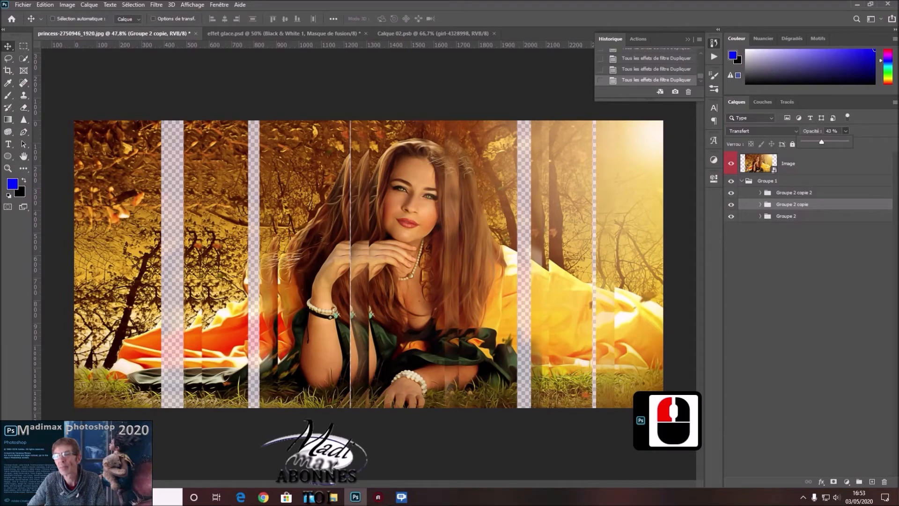
# Lower the opacity of the Groupe 2 copie 2 group to 88%.
pyautogui.click(830, 192)
pyautogui.click(844, 133)
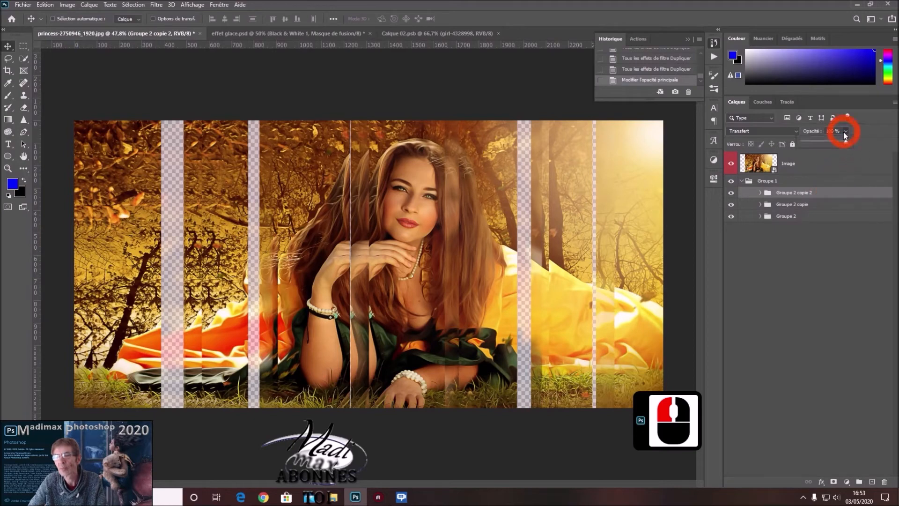
pyautogui.moveTo(831, 142); pyautogui.dragTo(834, 142)
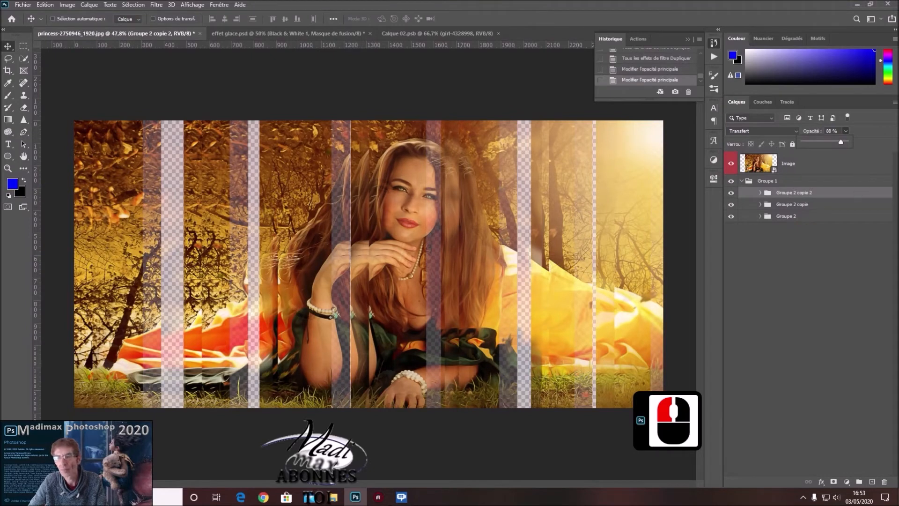
# Add a new empty layer directly beneath Groupe 2, inside Groupe 1.
pyautogui.click(778, 216)
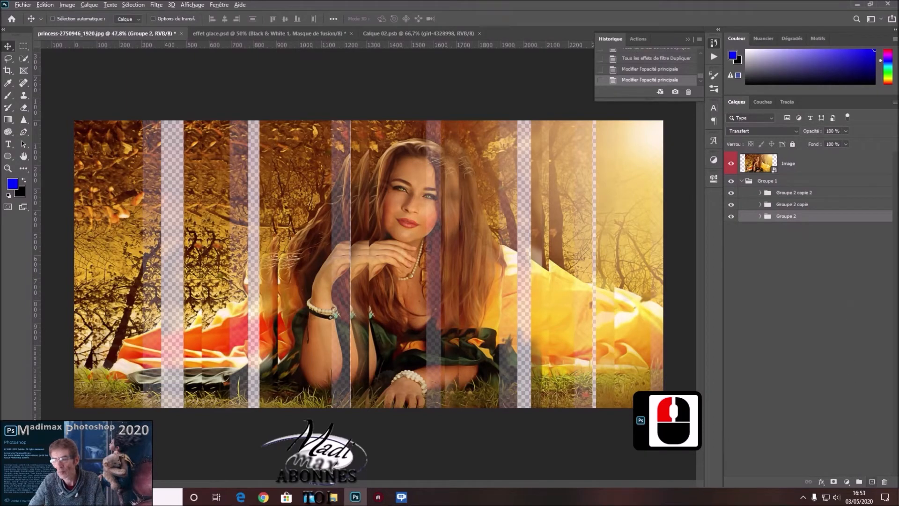
pyautogui.keyDown('alt'); pyautogui.click(872, 481); pyautogui.keyUp('alt')
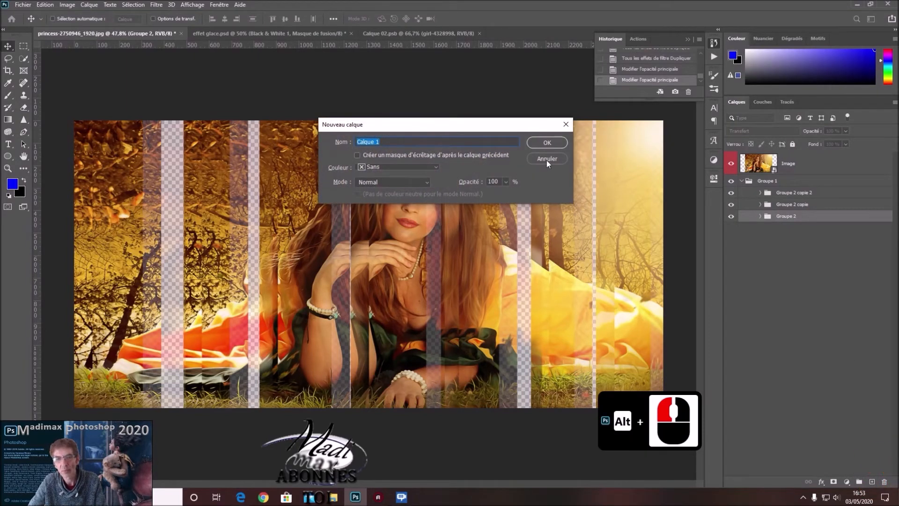
pyautogui.click(546, 159)
pyautogui.click(729, 261)
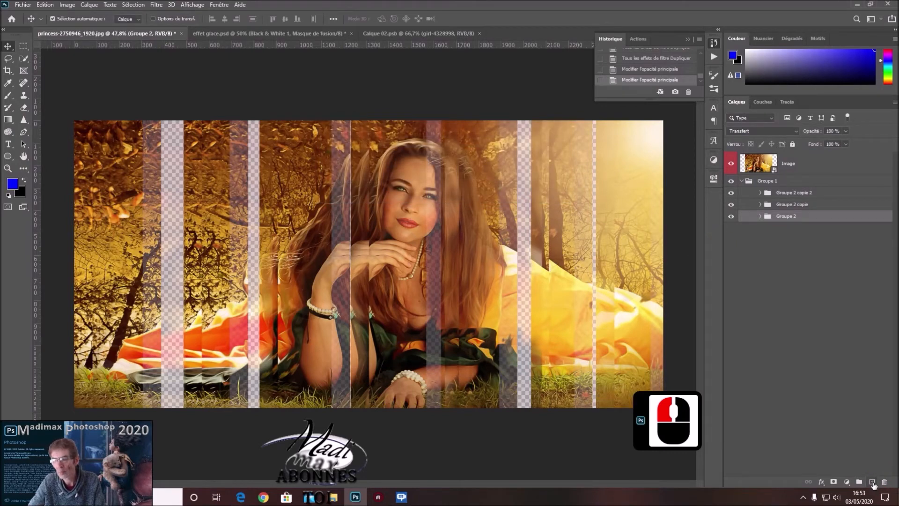
pyautogui.keyDown('ctrl'); pyautogui.click(872, 481); pyautogui.keyUp('ctrl')
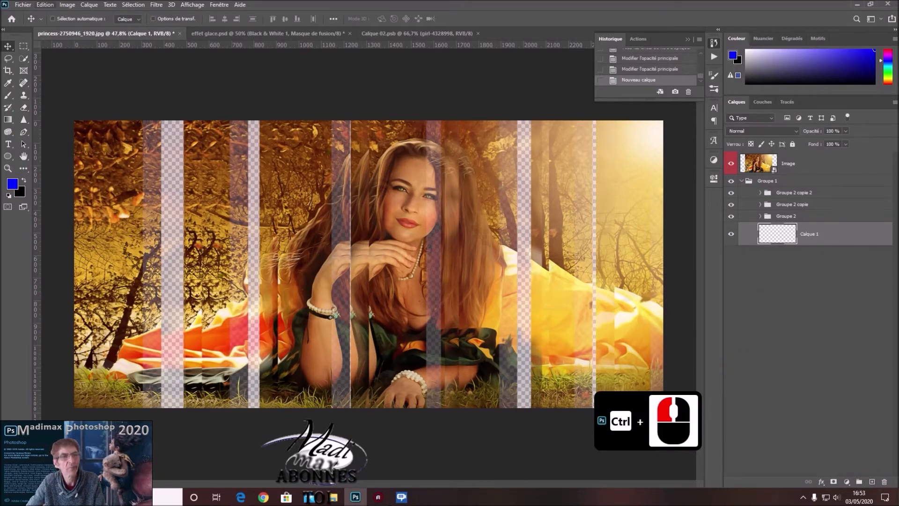
# Fill the new layer with black (Noir) in Normal mode at 100% opacity.
pyautogui.click(45, 5)
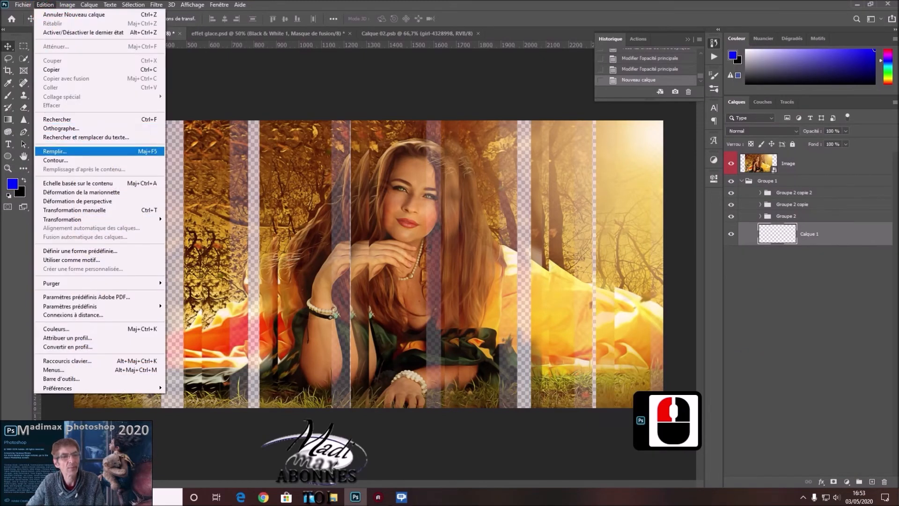
pyautogui.click(130, 151)
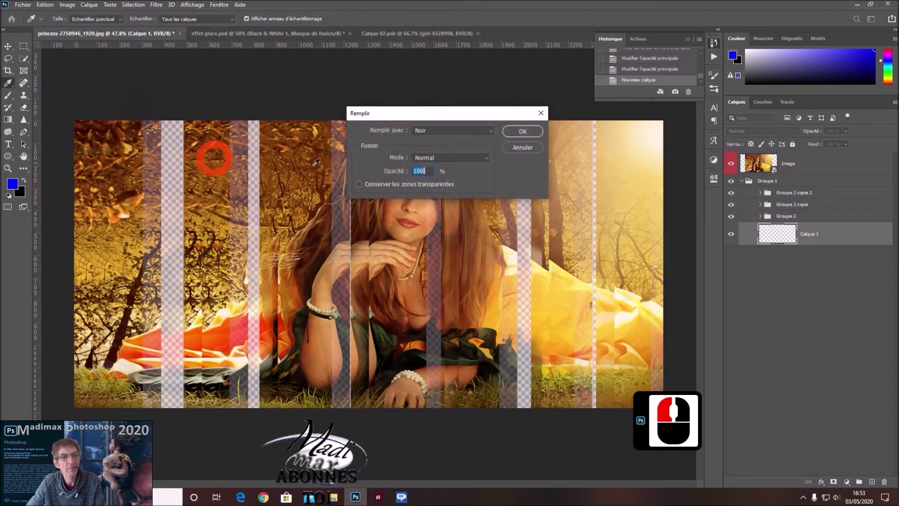
pyautogui.click(490, 130)
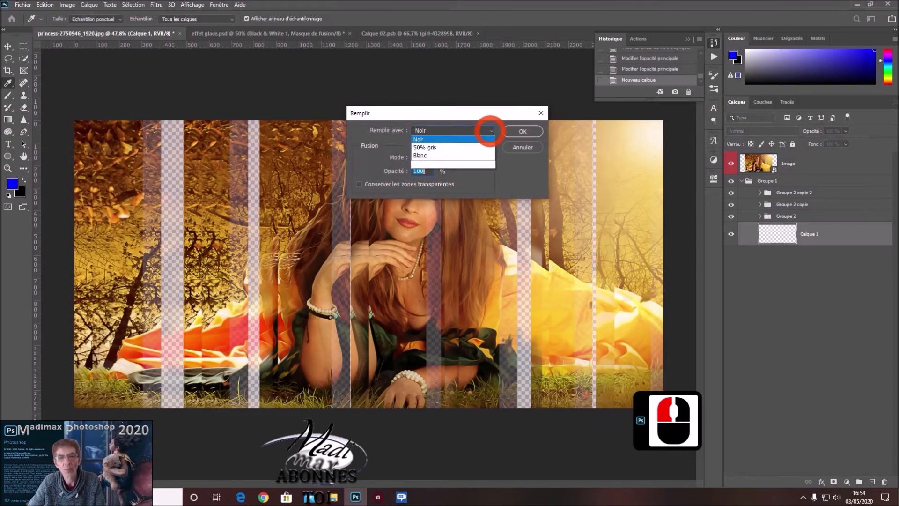
pyautogui.click(428, 204)
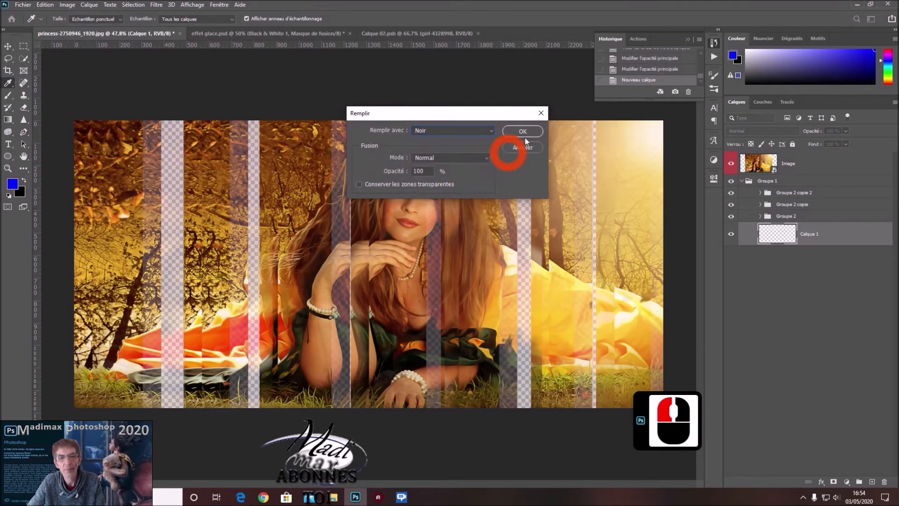
pyautogui.click(522, 132)
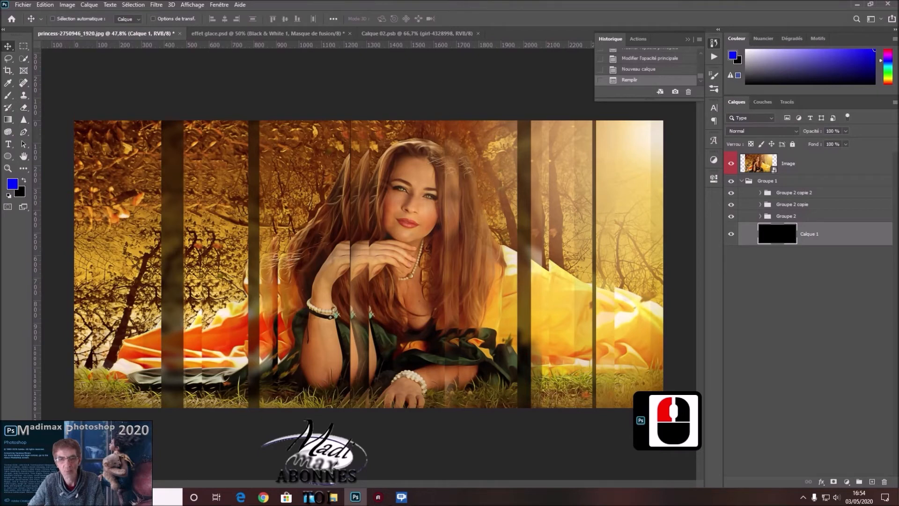
# Add a Biseautage & estampage effect to Groupe 2 copie 2 with highlight opacity 0% and shadow opacity 45%.
pyautogui.click(823, 197)
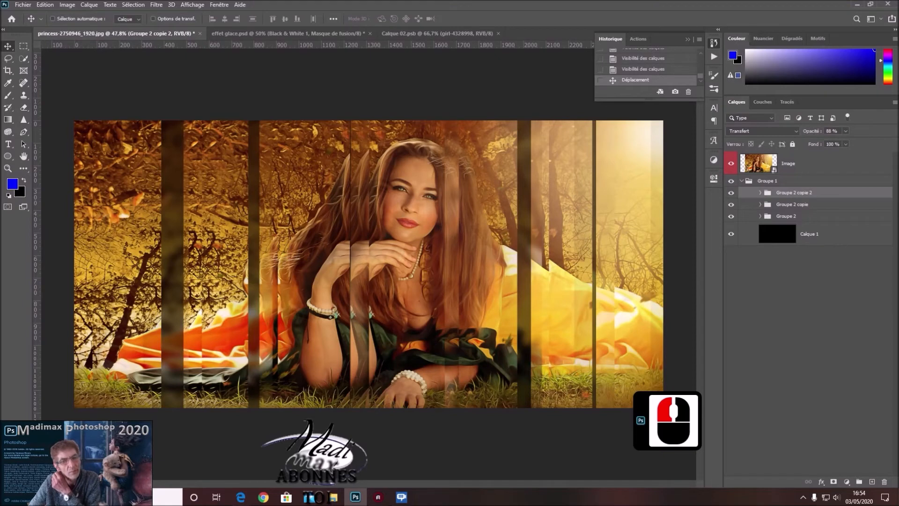
pyautogui.doubleClick(846, 192)
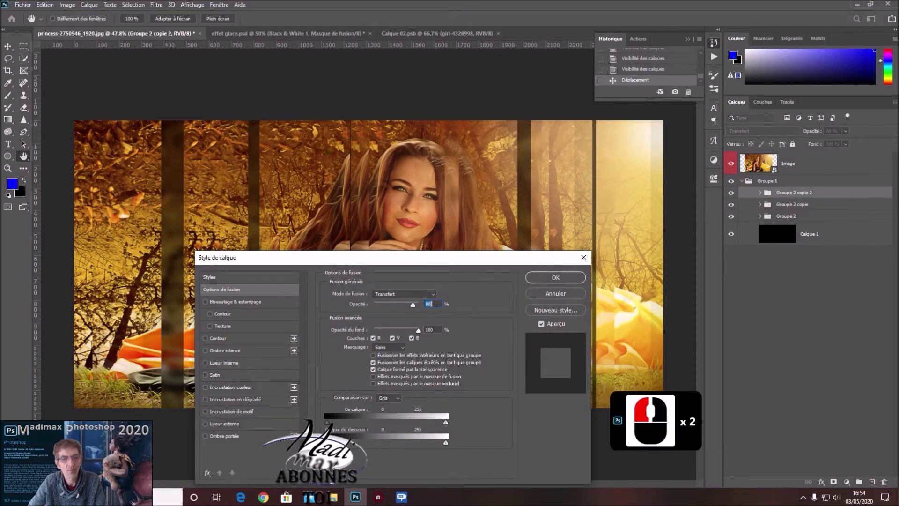
pyautogui.click(248, 301)
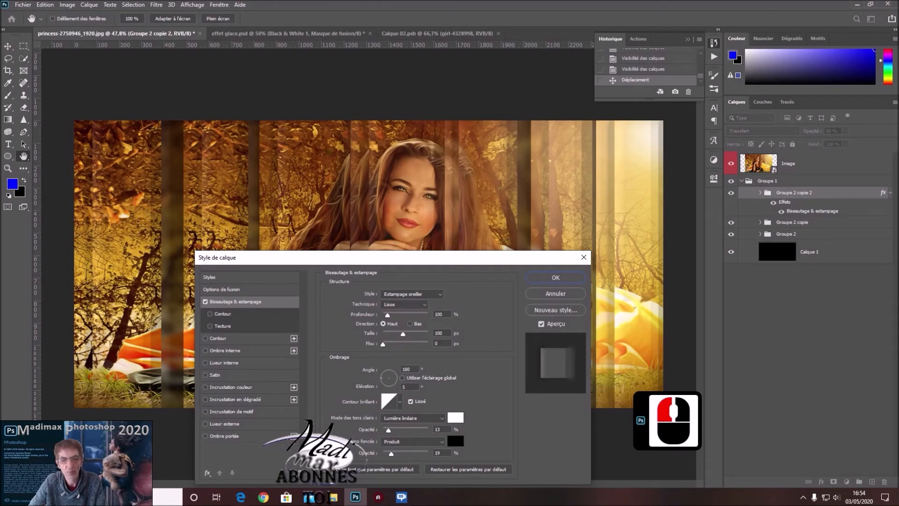
pyautogui.moveTo(388, 429); pyautogui.dragTo(387, 429)
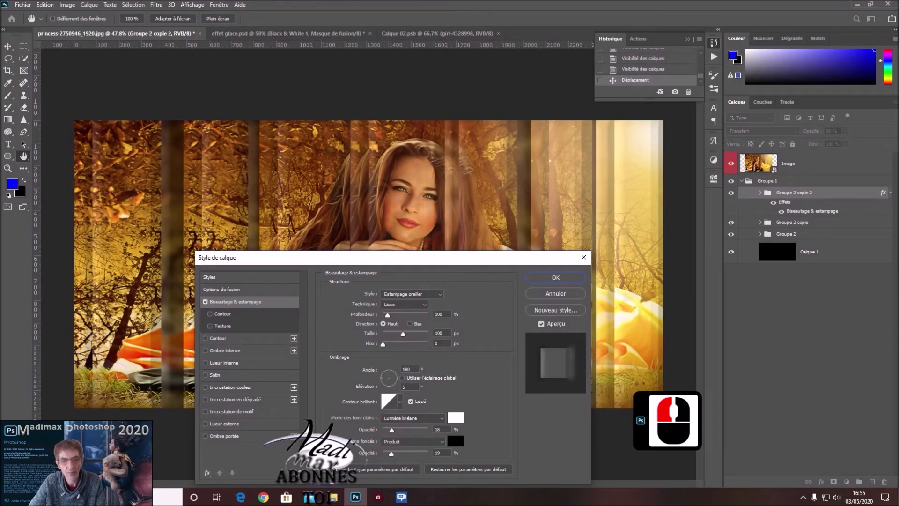
pyautogui.moveTo(387, 429); pyautogui.dragTo(387, 429)
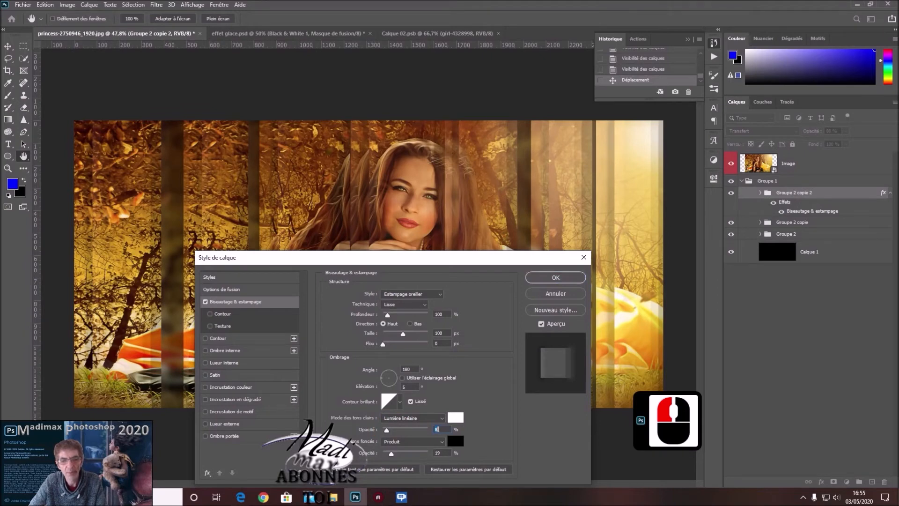
pyautogui.moveTo(386, 429); pyautogui.dragTo(403, 453)
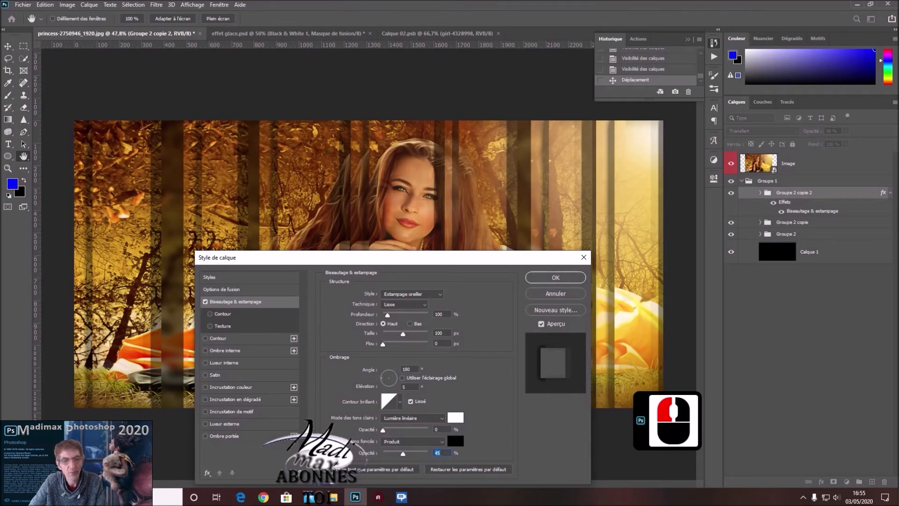
# Add a black 3 px Contour effect to Groupe 2 copie 2, positioned Extérieur with Surimpression off.
pyautogui.click(296, 339)
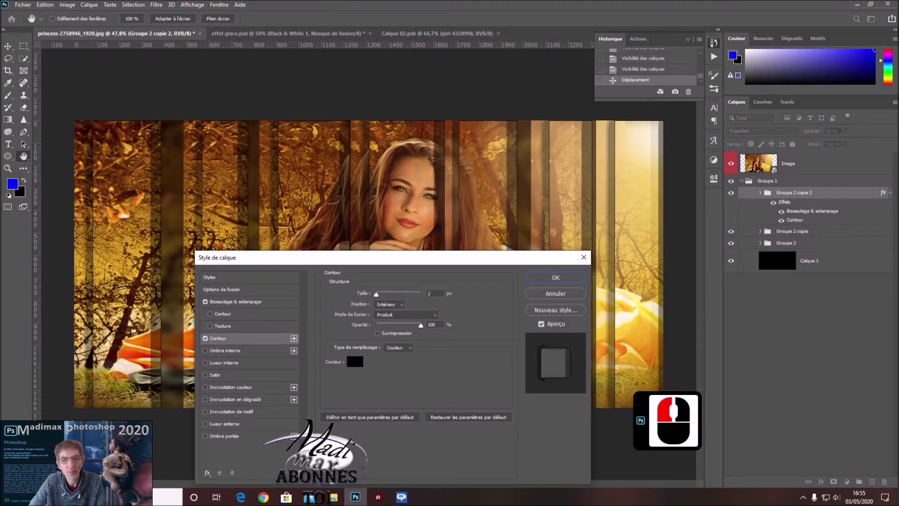
pyautogui.moveTo(376, 294); pyautogui.dragTo(379, 294)
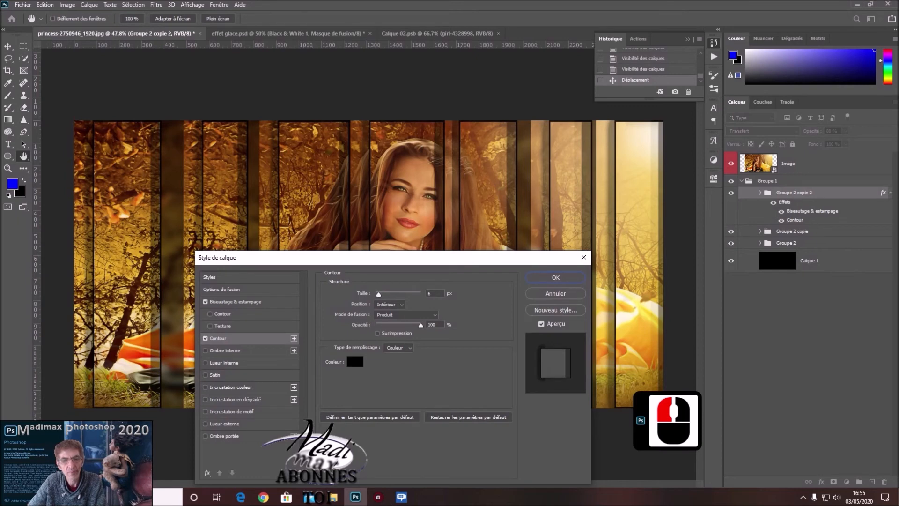
pyautogui.moveTo(377, 294); pyautogui.dragTo(376, 294)
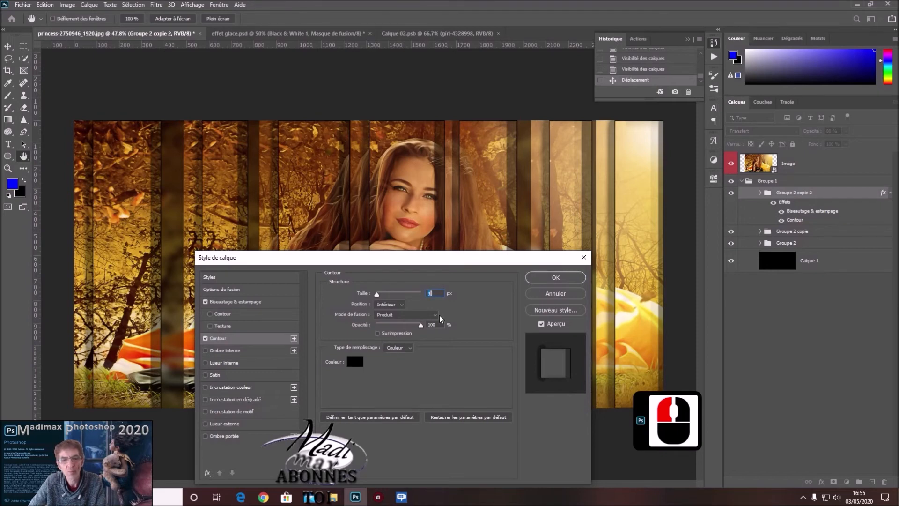
pyautogui.click(397, 304)
pyautogui.click(393, 311)
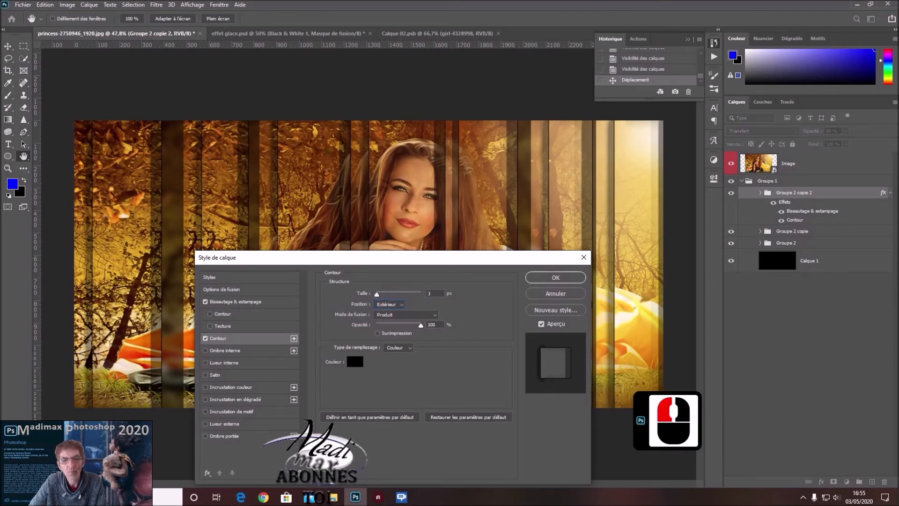
pyautogui.click(378, 333)
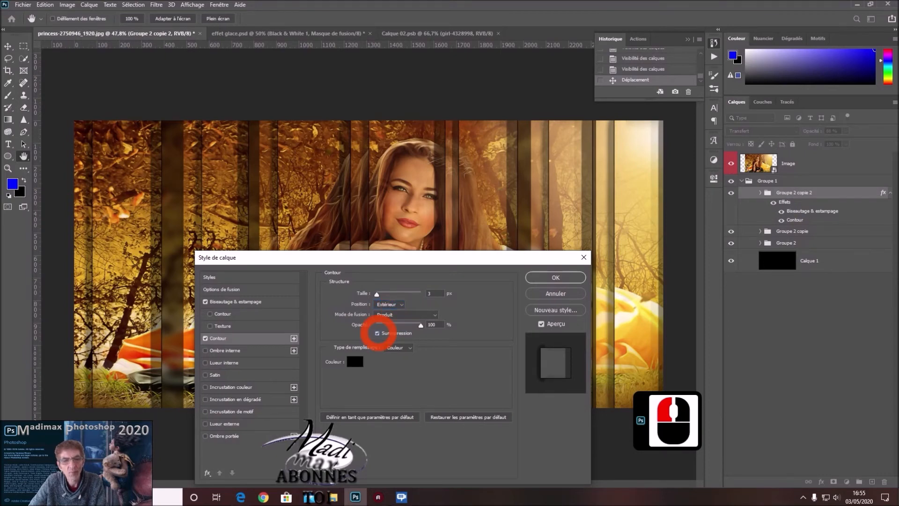
pyautogui.click(378, 333)
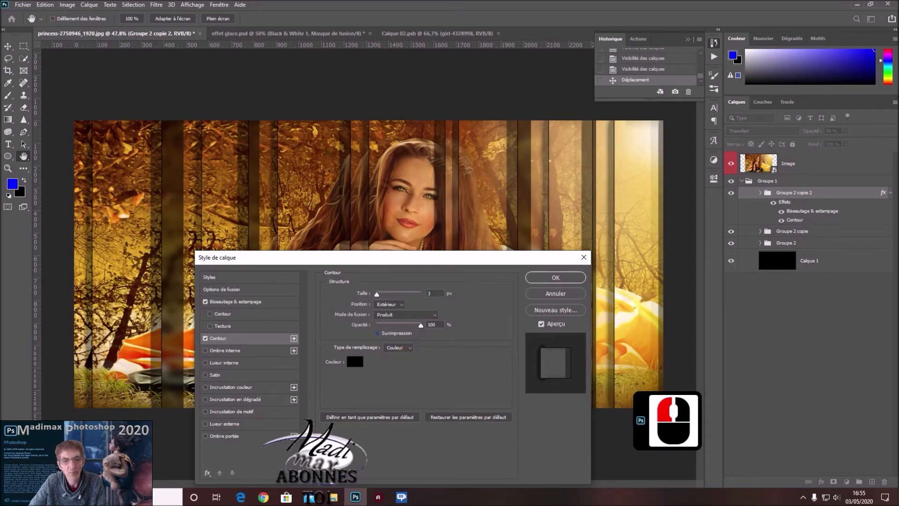
# Lower the group's general opacity to 69% in the layer style's blending options.
pyautogui.click(271, 305)
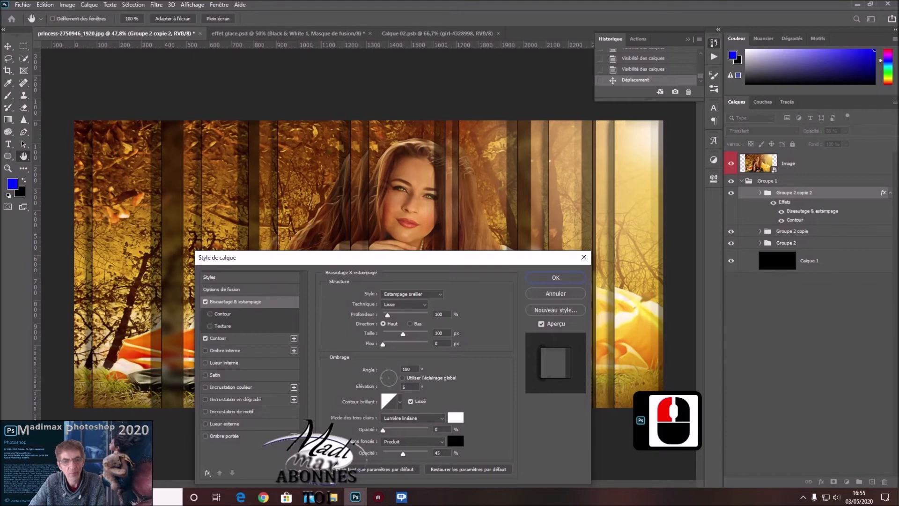
pyautogui.click(273, 290)
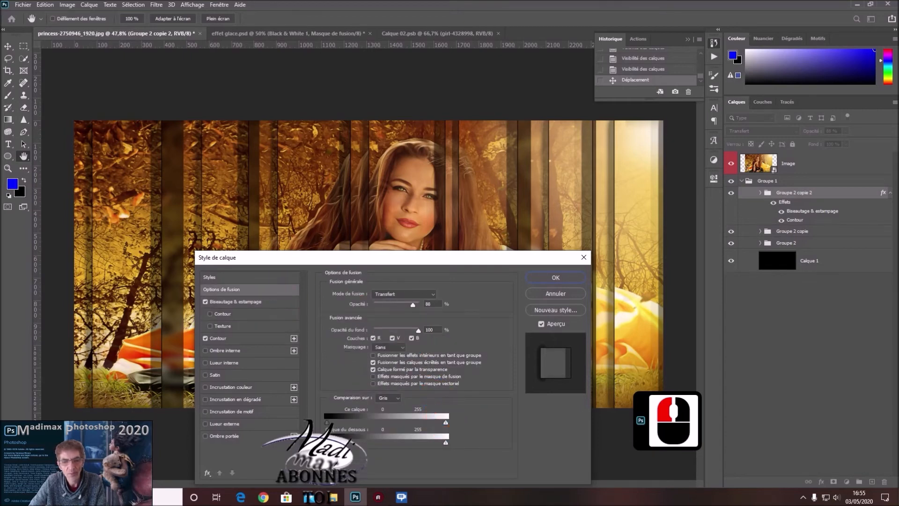
pyautogui.moveTo(413, 304); pyautogui.dragTo(401, 304)
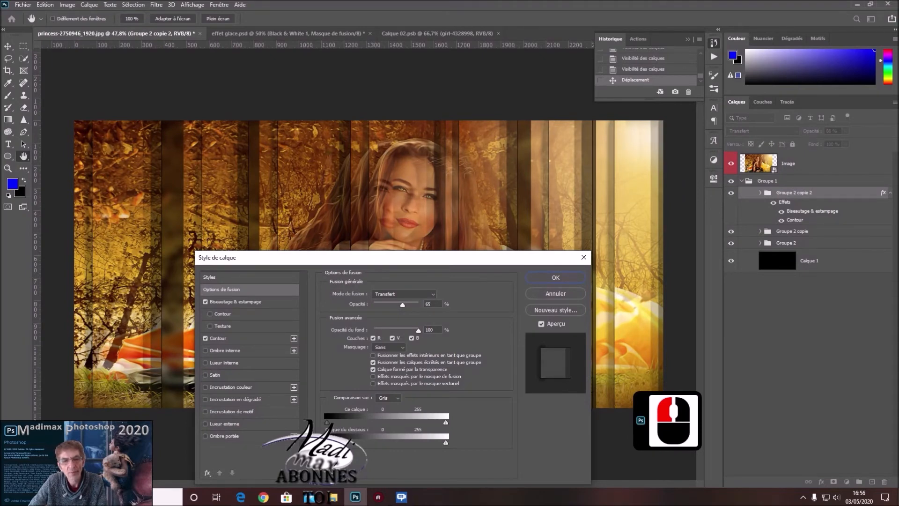
pyautogui.moveTo(404, 304); pyautogui.dragTo(404, 304)
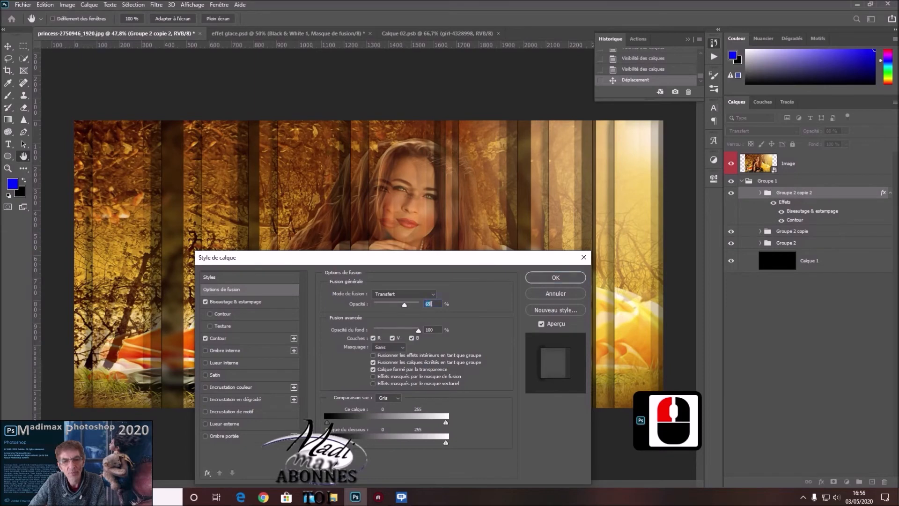
# Change the group's Biseautage & estampage style to Biseau externe and set its depth to 84%.
pyautogui.click(235, 300)
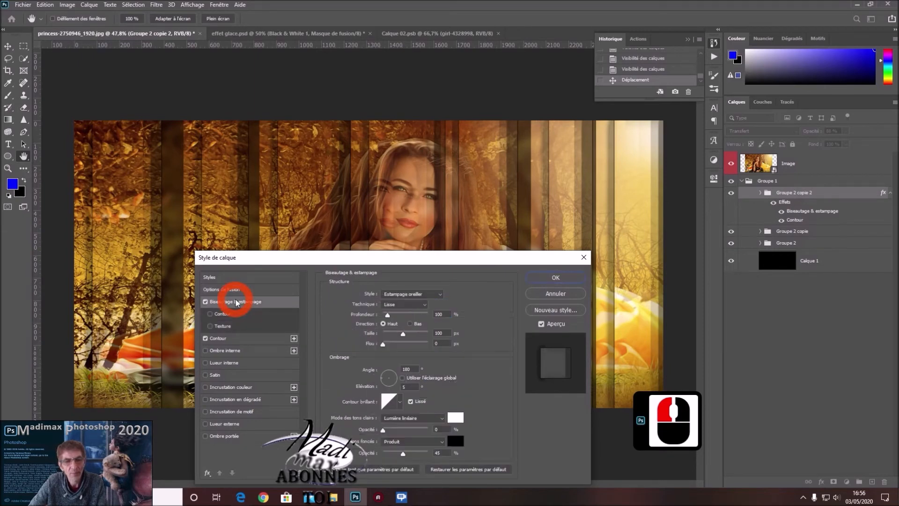
pyautogui.moveTo(474, 259); pyautogui.dragTo(477, 279)
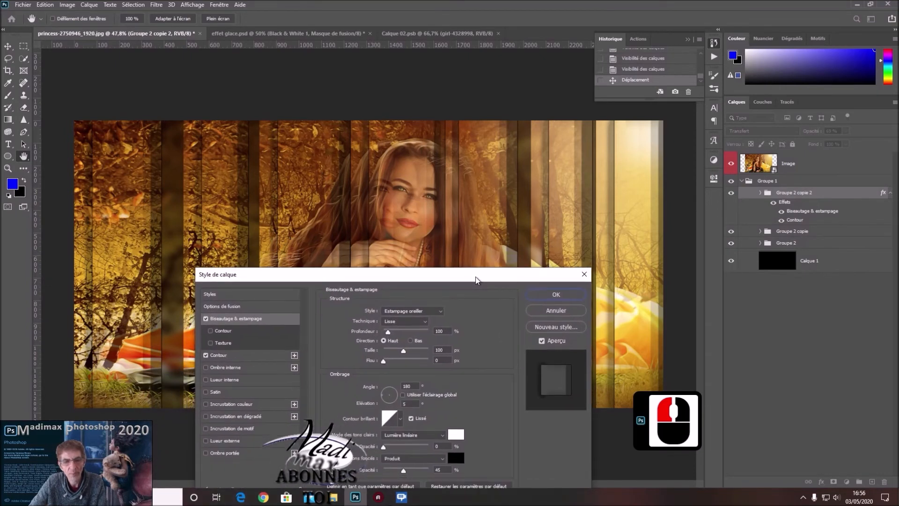
pyautogui.moveTo(388, 331)
pyautogui.mouseDown()
pyautogui.moveTo(399, 331)
pyautogui.moveTo(386, 331)
pyautogui.mouseUp()
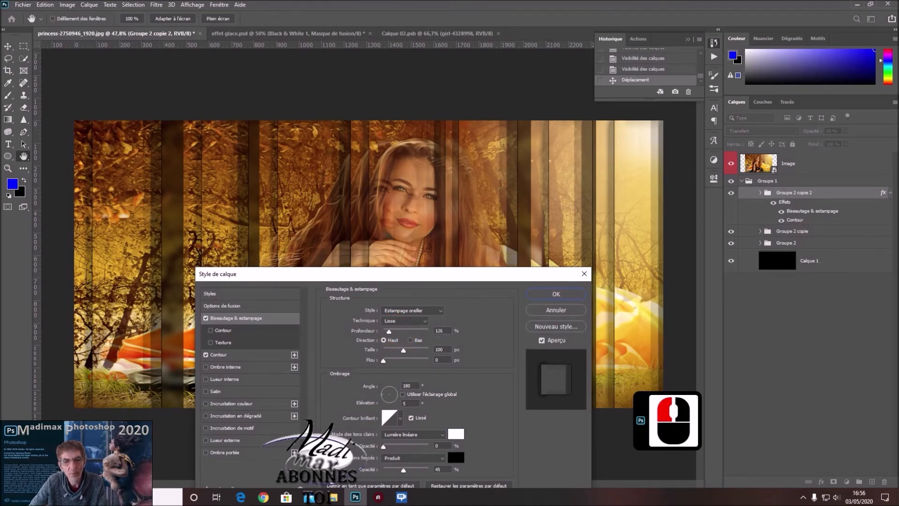
pyautogui.click(413, 311)
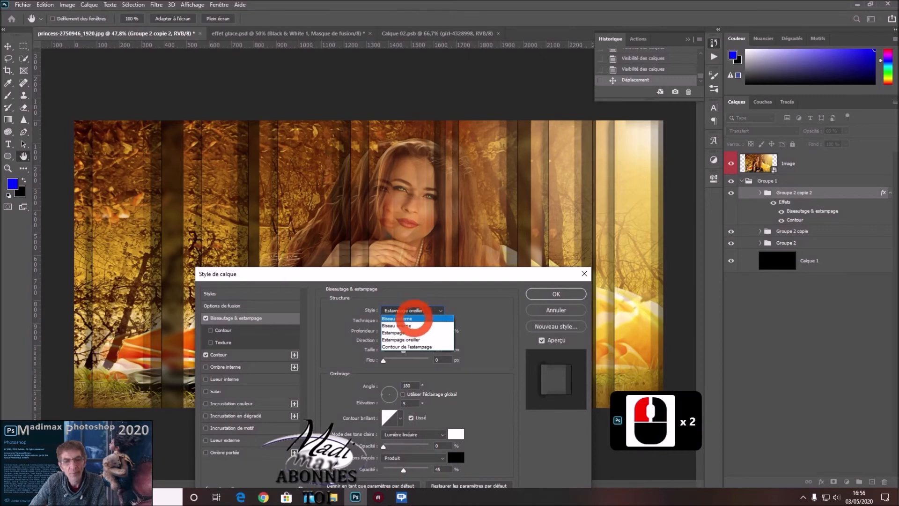
pyautogui.click(403, 325)
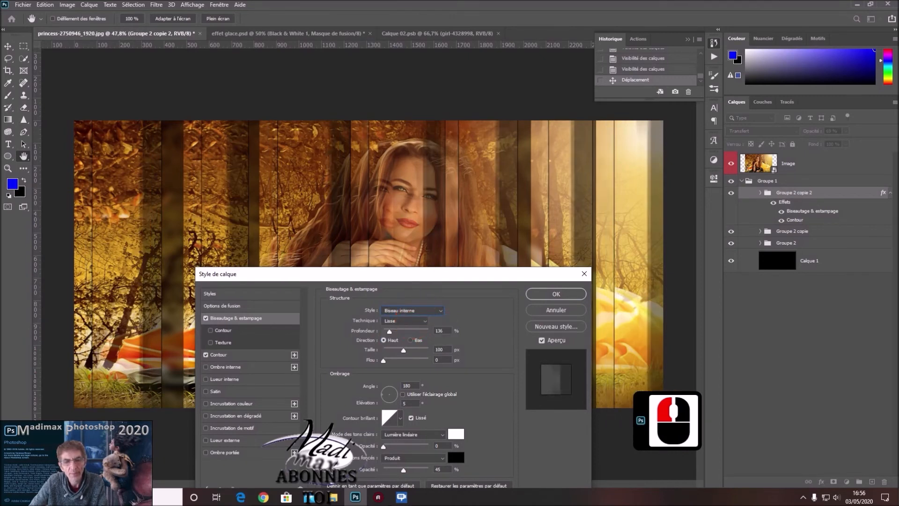
pyautogui.click(413, 311)
pyautogui.click(416, 316)
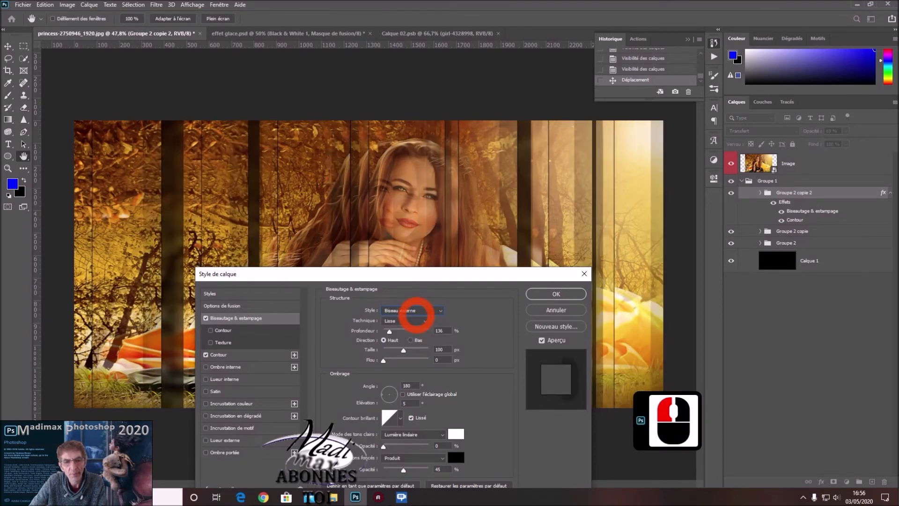
pyautogui.moveTo(389, 331); pyautogui.dragTo(383, 331)
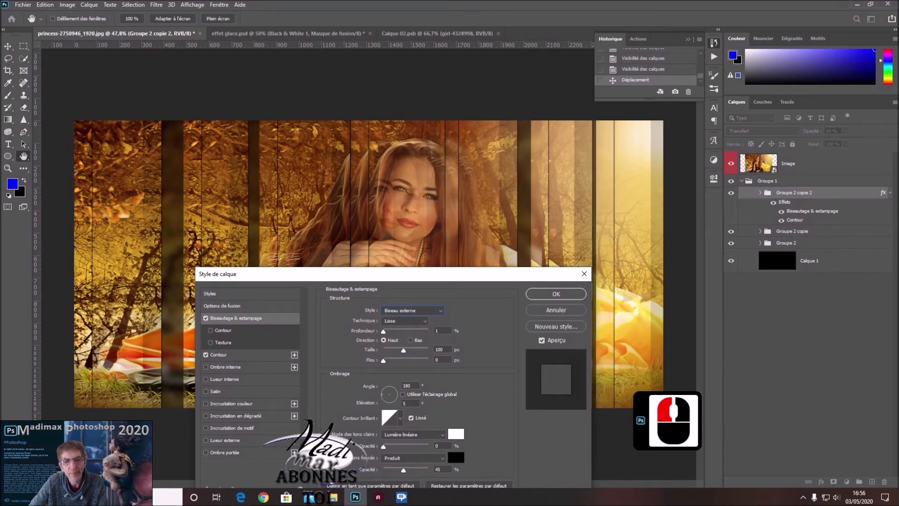
pyautogui.moveTo(383, 331); pyautogui.dragTo(387, 331)
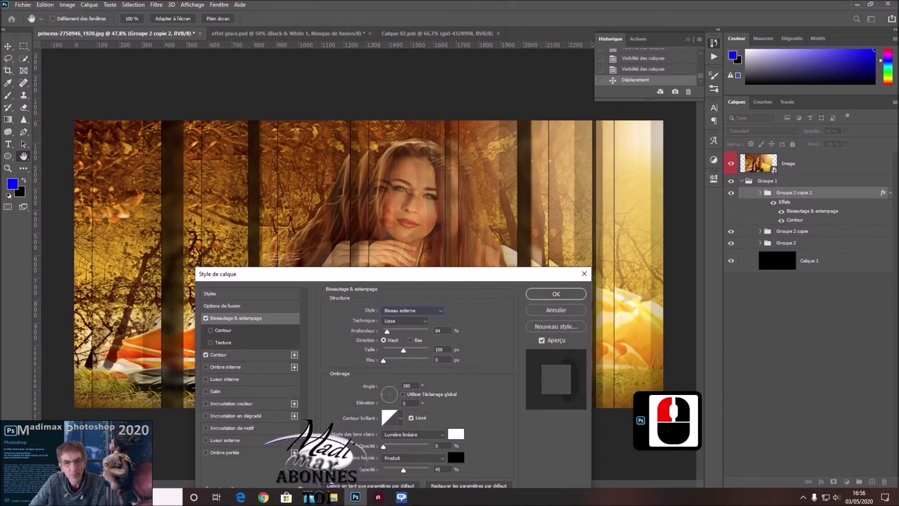
# Set the Biseautage & estampage size to 27 px, angle to -104° and elevation to 26° without global lighting, and apply the style.
pyautogui.moveTo(386, 332); pyautogui.dragTo(391, 350)
pyautogui.moveTo(387, 401); pyautogui.dragTo(387, 401)
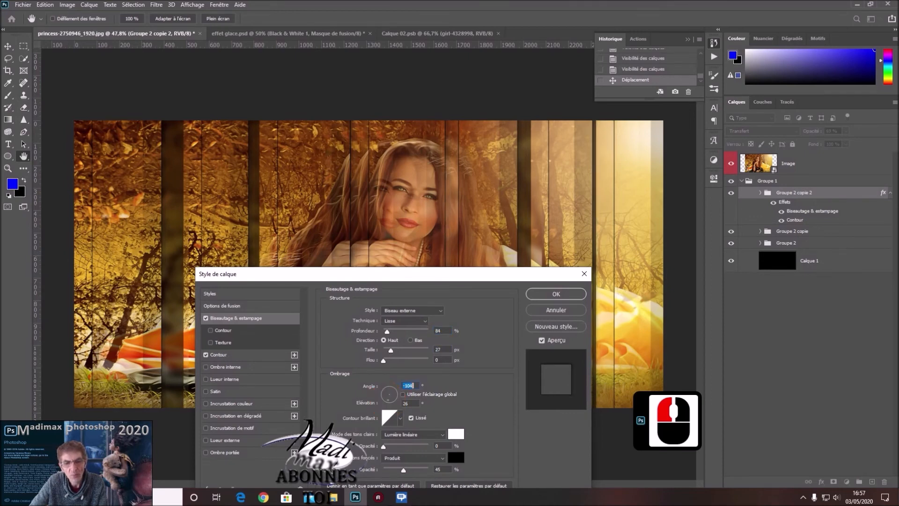
pyautogui.click(403, 394)
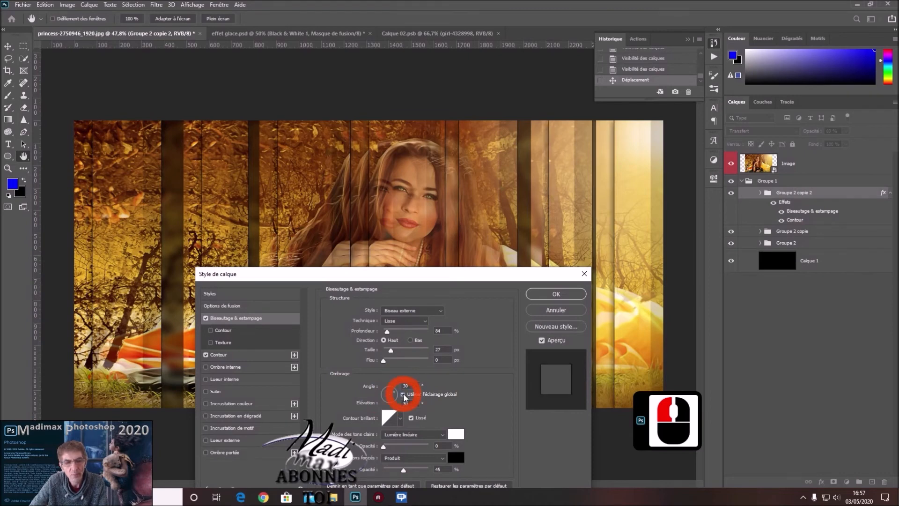
pyautogui.click(403, 394)
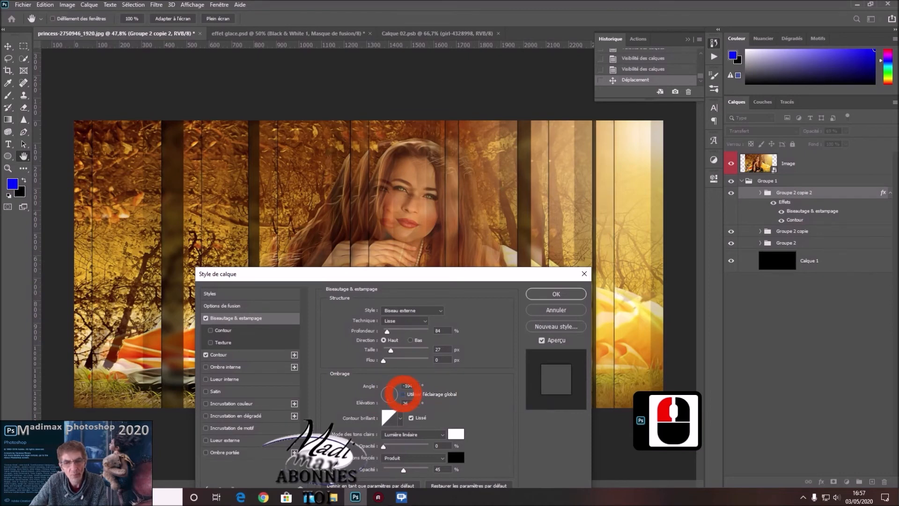
pyautogui.click(556, 294)
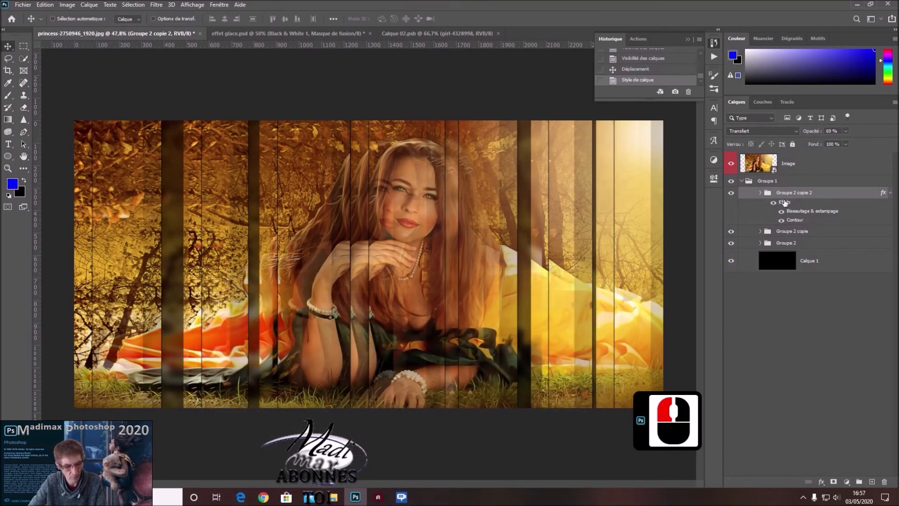
# Copy all layer effects from Groupe 2 copie 2 onto Groupe 2 copie and compare the image with each group hidden and shown.
pyautogui.moveTo(784, 202); pyautogui.dragTo(791, 232)
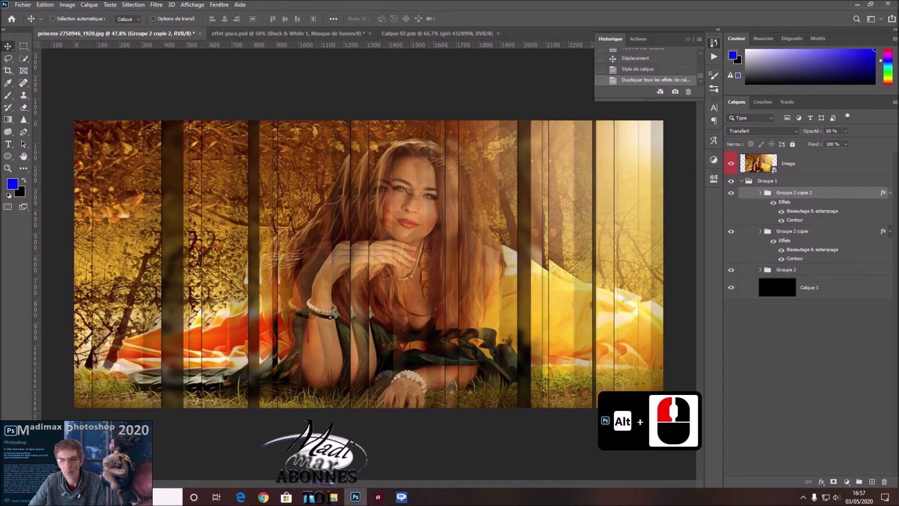
pyautogui.click(731, 192)
pyautogui.click(731, 192)
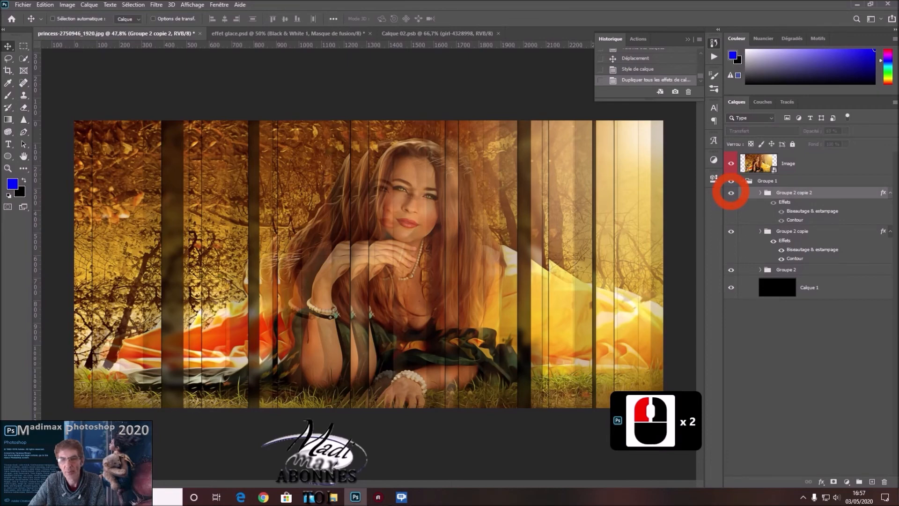
pyautogui.click(731, 192)
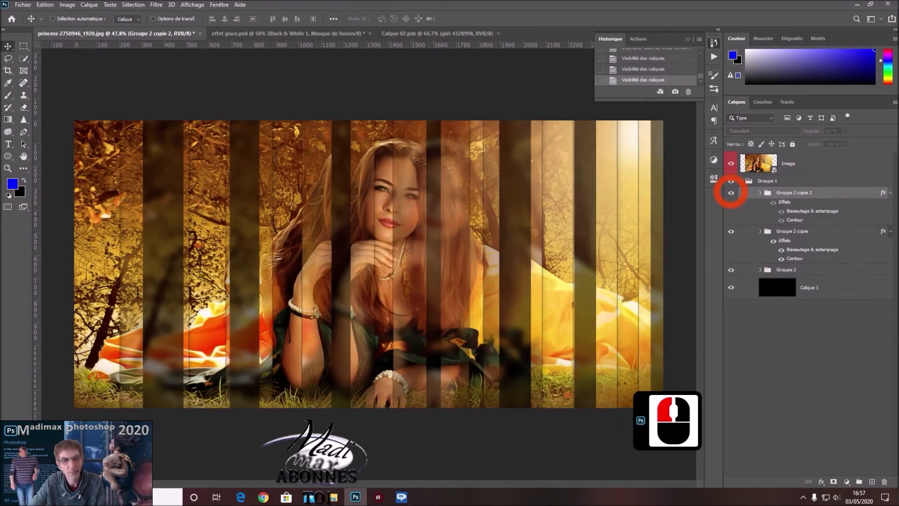
pyautogui.click(730, 192)
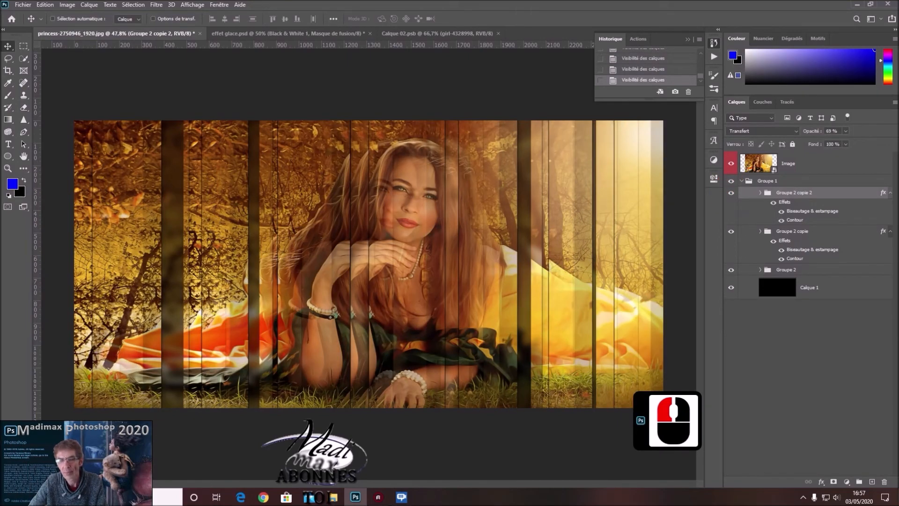
pyautogui.click(730, 231)
pyautogui.click(731, 230)
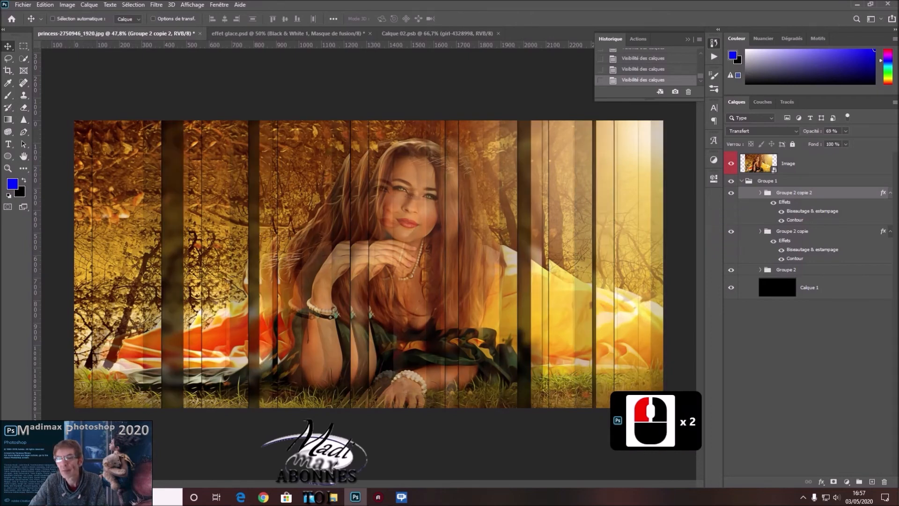
# Raise the opacity of Groupe 2 copie to 100% and compare the image with that group hidden and shown.
pyautogui.click(863, 231)
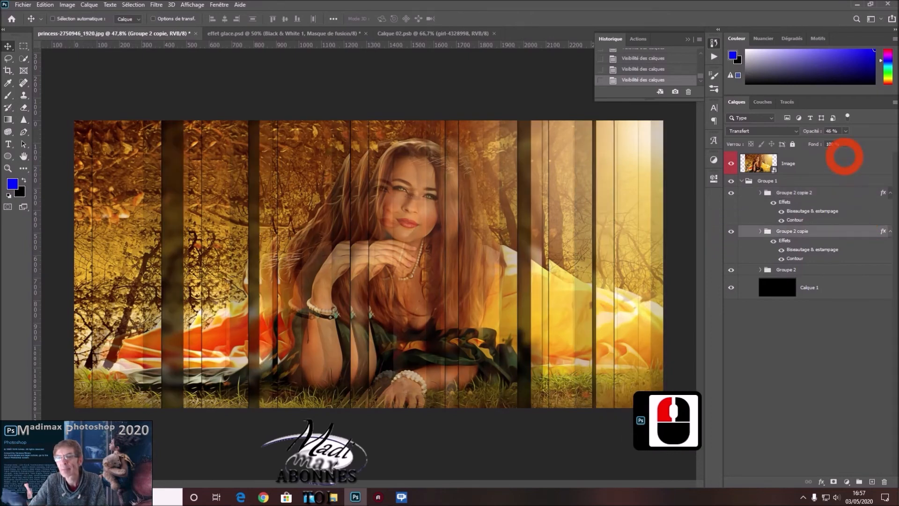
pyautogui.moveTo(845, 141); pyautogui.dragTo(857, 141)
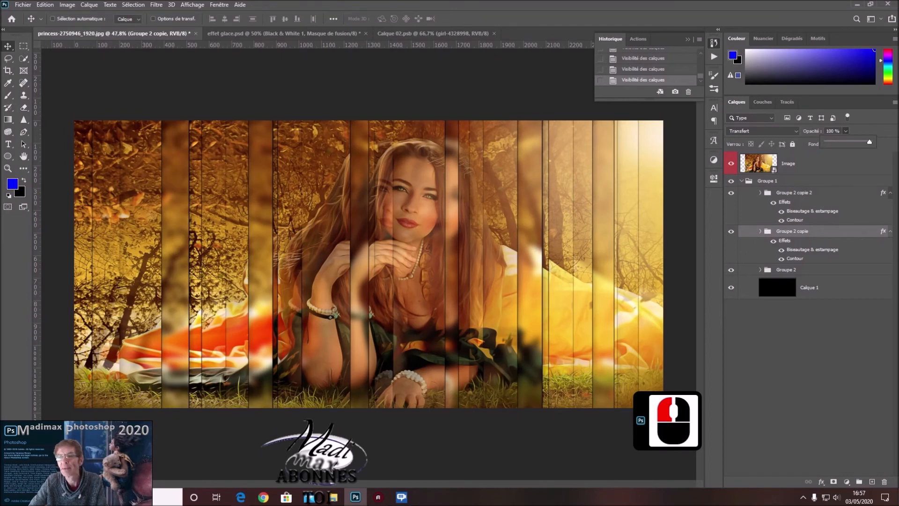
pyautogui.click(732, 231)
pyautogui.click(732, 230)
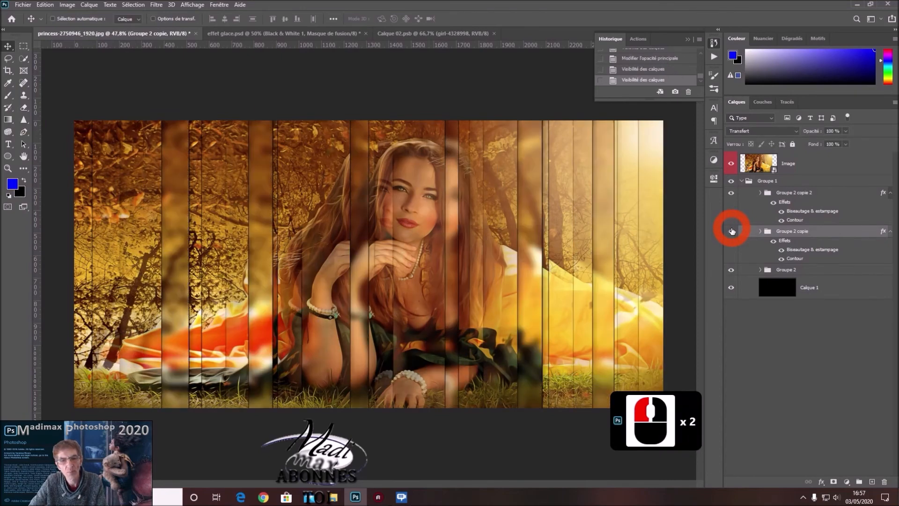
pyautogui.click(731, 231)
pyautogui.click(732, 231)
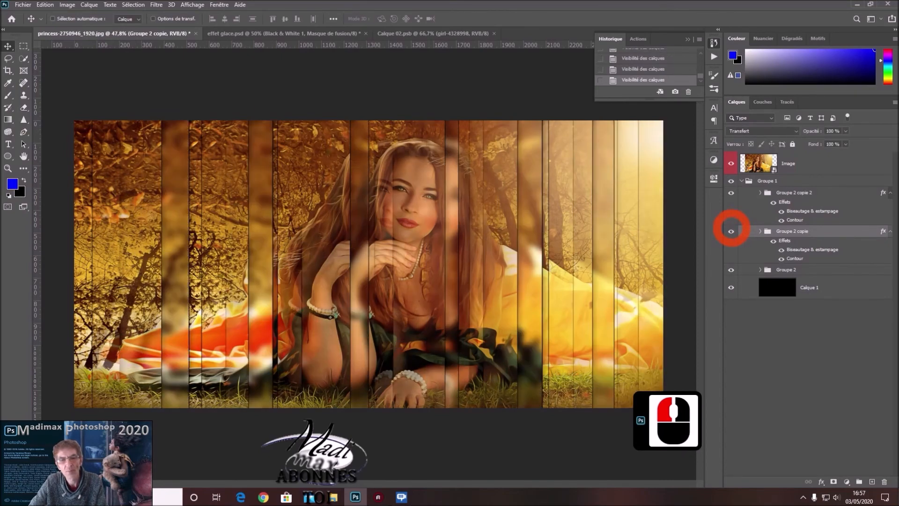
pyautogui.click(731, 231)
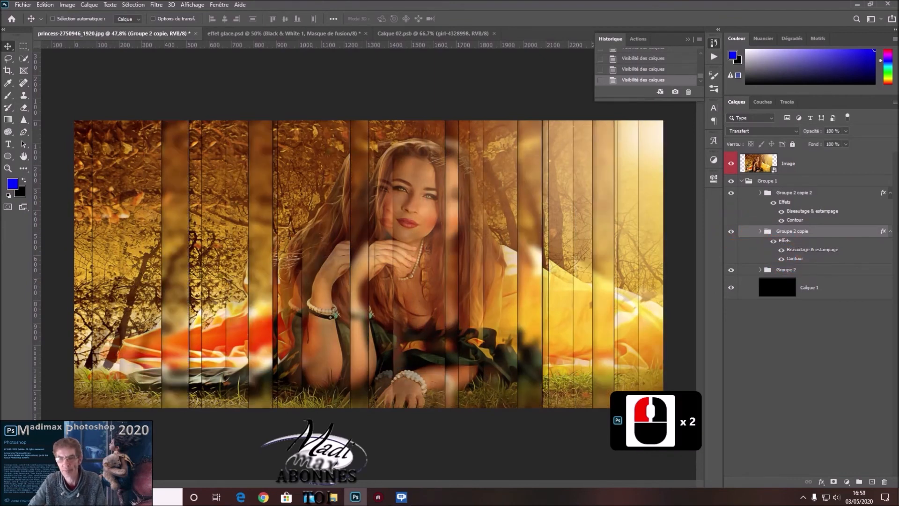
# Hide the Image layer and embed the girl-4328998 photo inside its smart object.
pyautogui.click(730, 165)
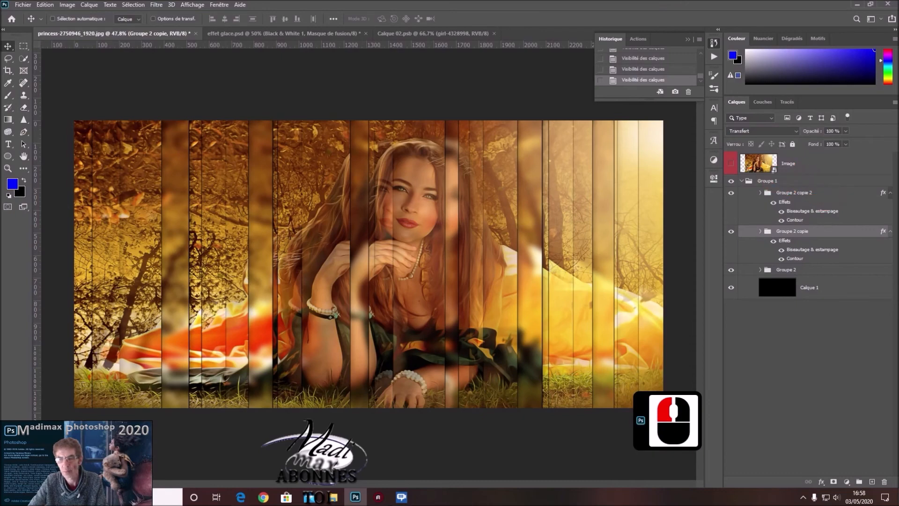
pyautogui.doubleClick(759, 163)
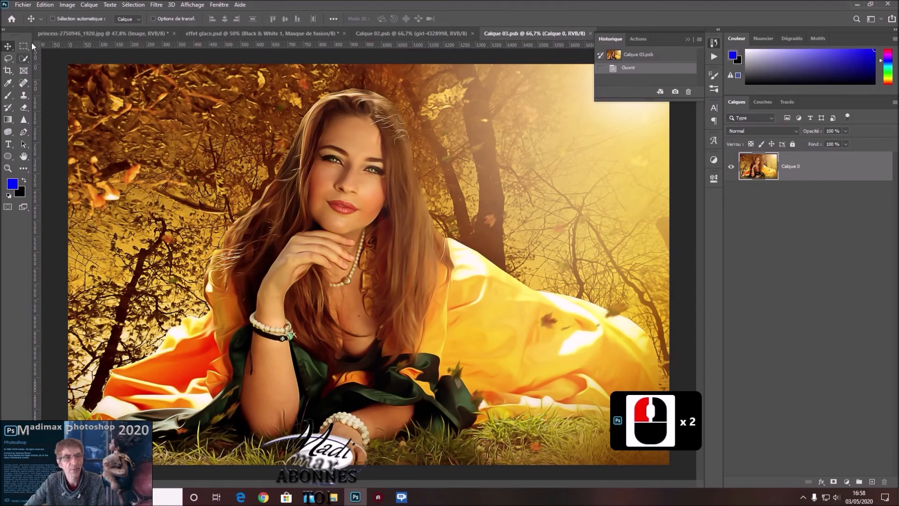
pyautogui.click(23, 5)
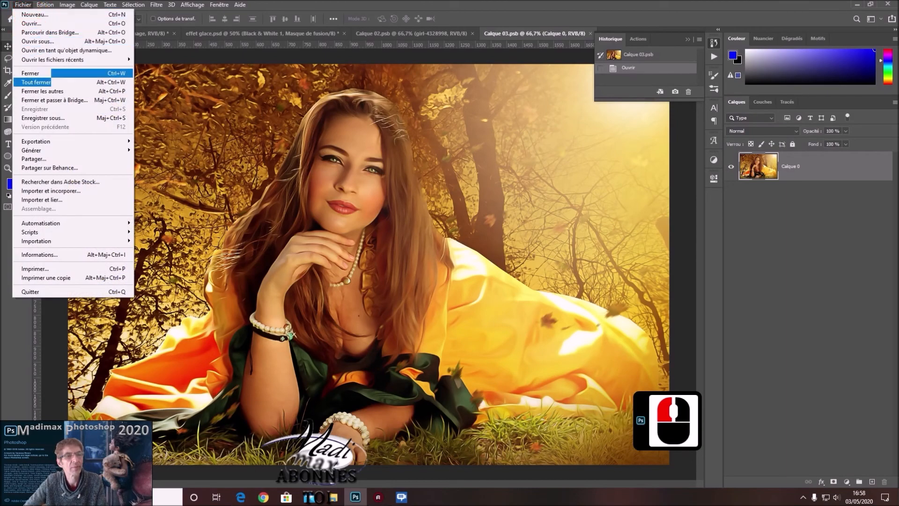
pyautogui.click(38, 190)
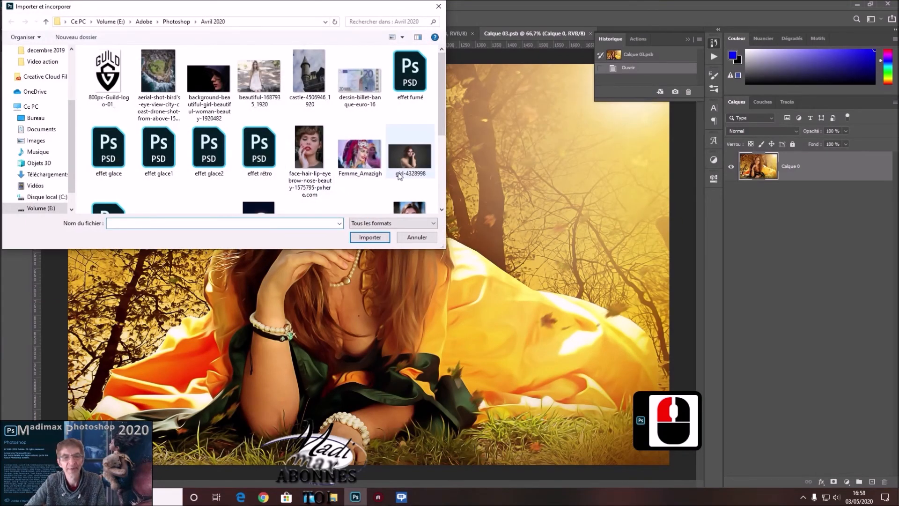
pyautogui.click(410, 158)
pyautogui.click(370, 238)
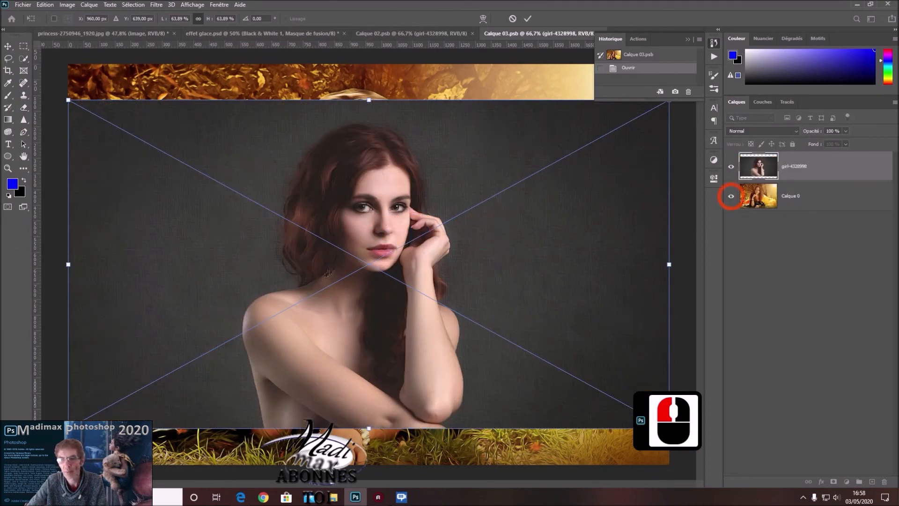
# Hide Calque 0 beneath the placed girl-4328998 photo, then save the smart object and return to the princess-2750946_1920.jpg composition.
pyautogui.click(731, 196)
pyautogui.click(816, 165)
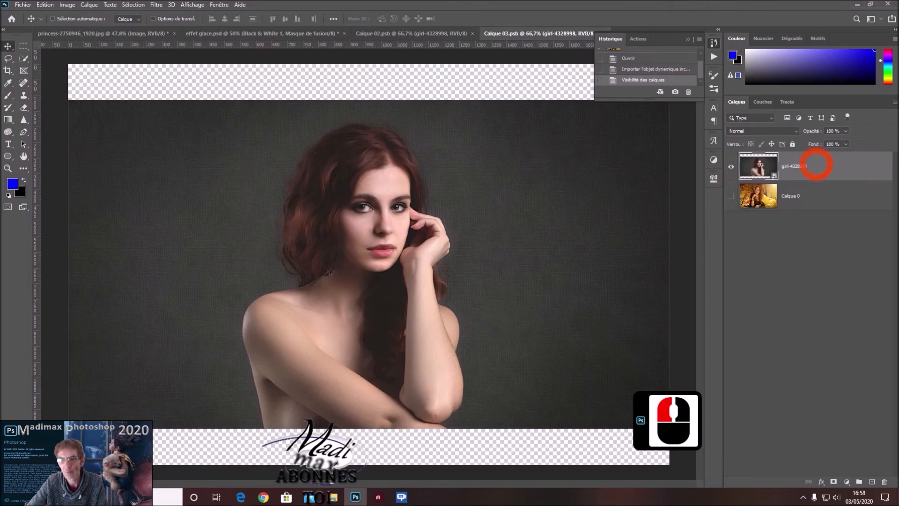
pyautogui.click(22, 4)
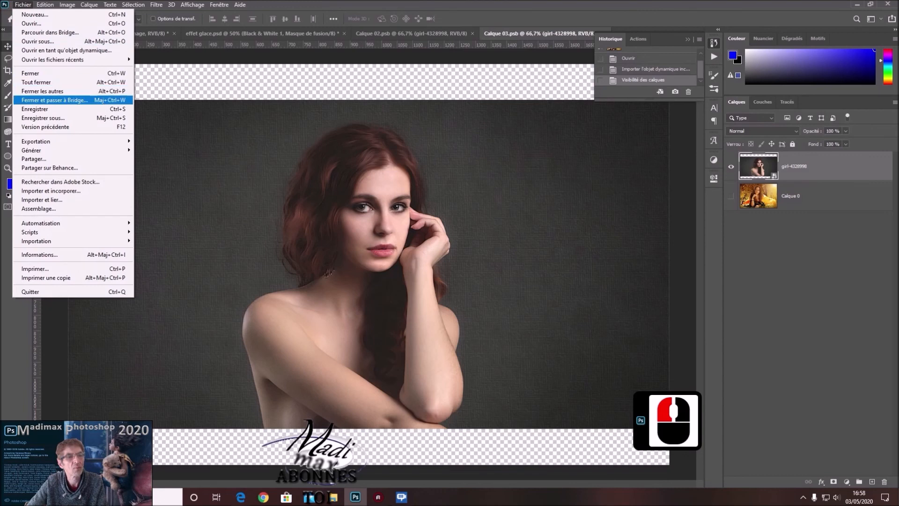
pyautogui.click(33, 108)
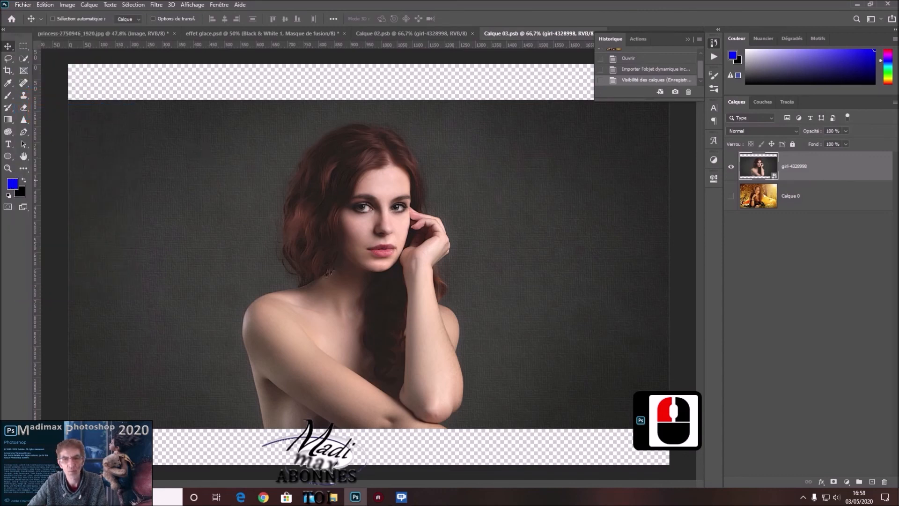
pyautogui.click(125, 34)
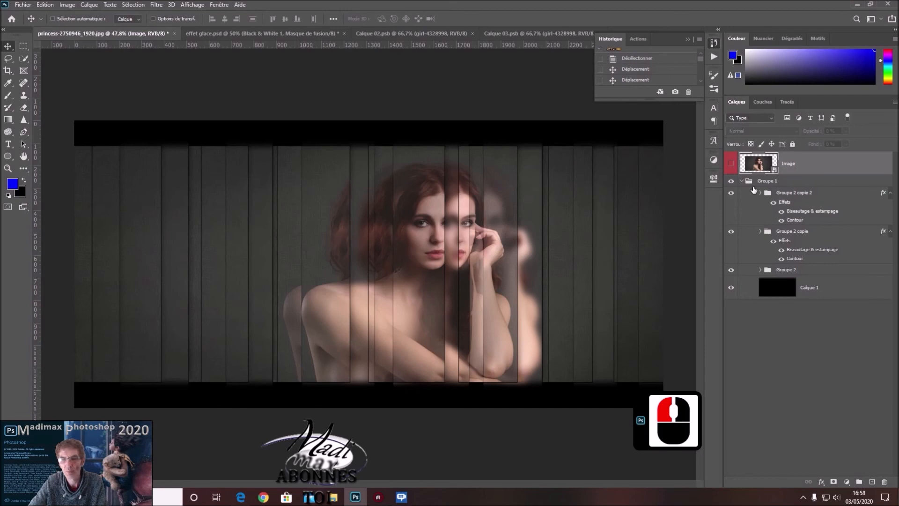
# Reopen the Image layer's smart object and embed the fashion-3080644_1920 photo from the decembre 2019 folder.
pyautogui.doubleClick(764, 165)
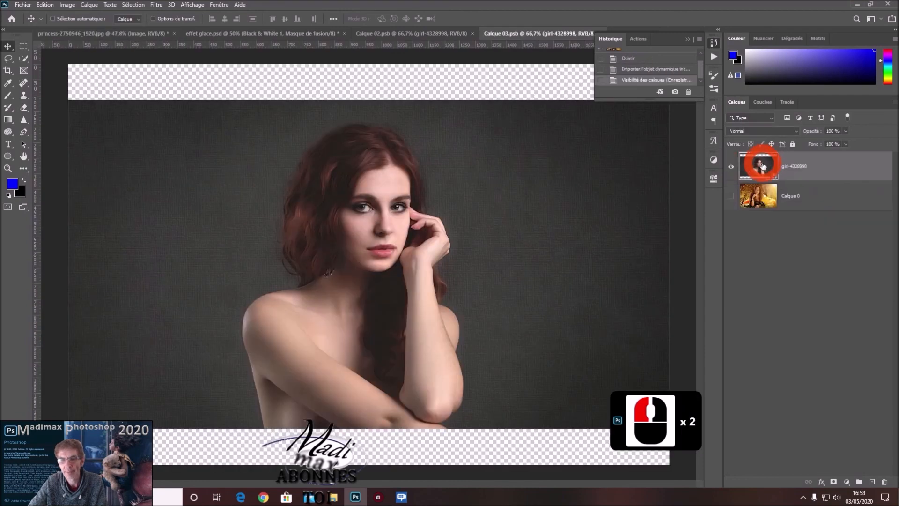
pyautogui.click(23, 5)
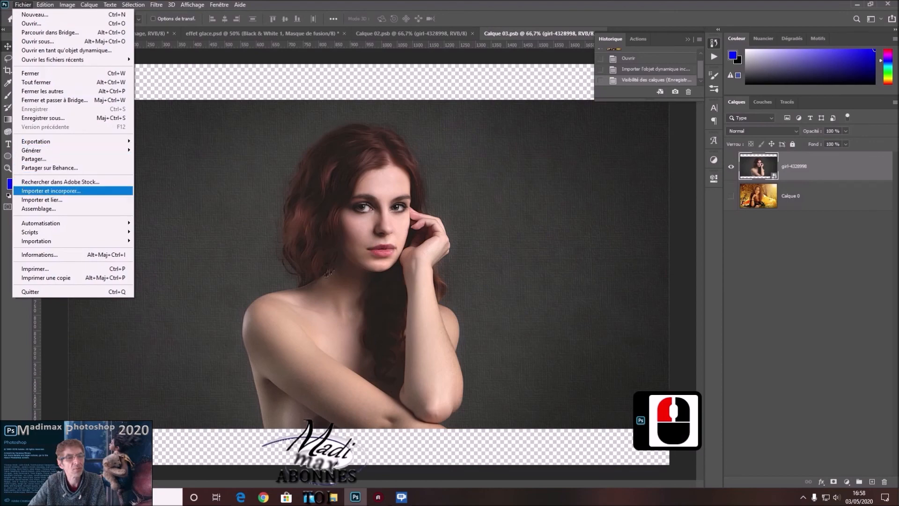
pyautogui.click(36, 191)
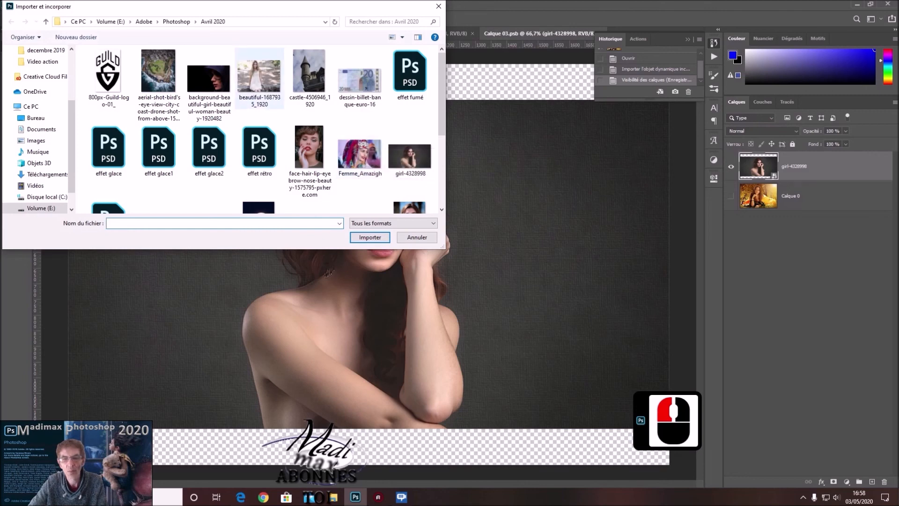
pyautogui.click(173, 21)
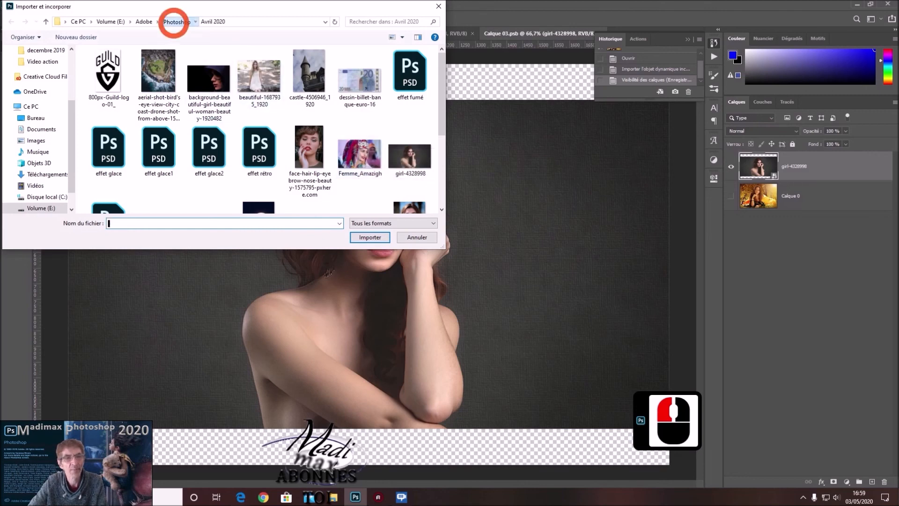
pyautogui.click(232, 69)
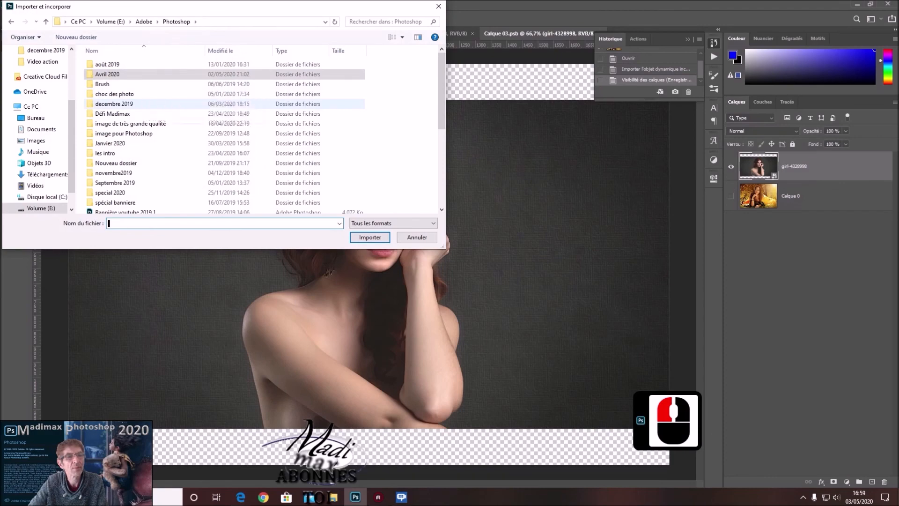
pyautogui.doubleClick(115, 103)
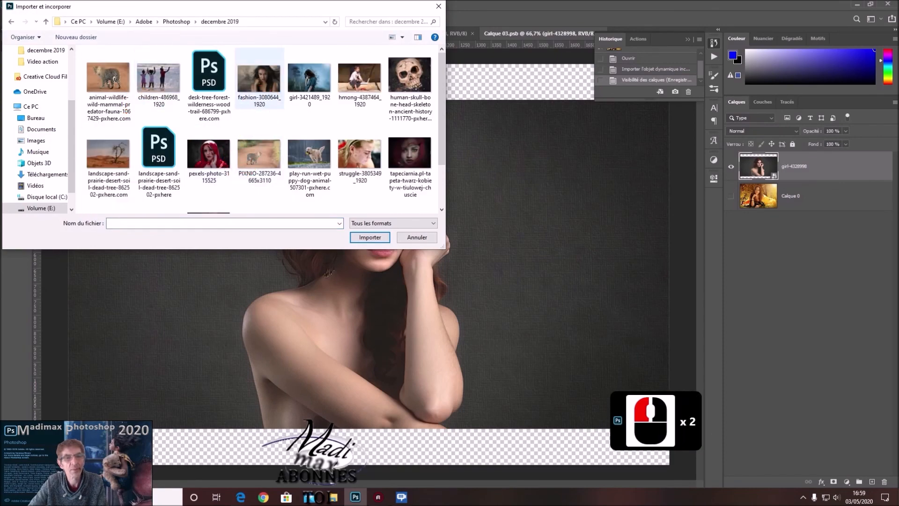
pyautogui.click(259, 79)
pyautogui.click(369, 236)
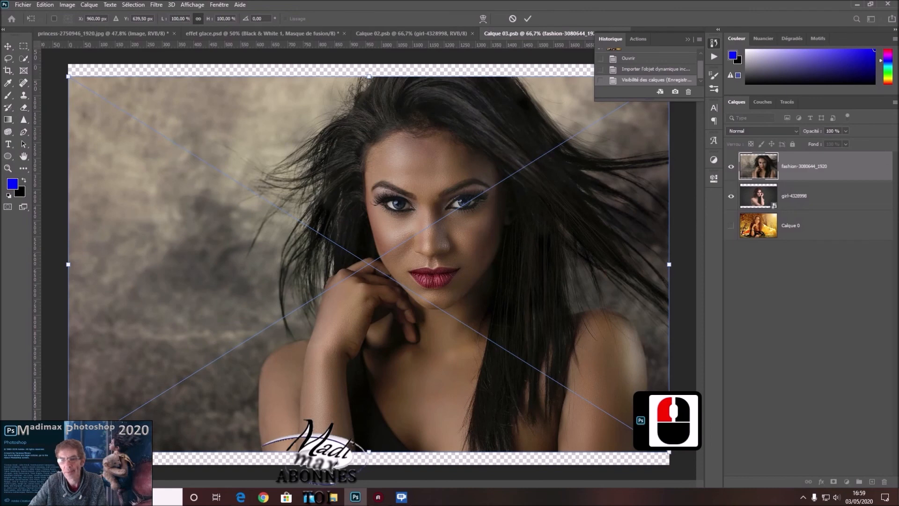
# Hide the girl-4328998 layer, then save the smart object and return to the princess-2750946_1920.jpg composition.
pyautogui.click(730, 196)
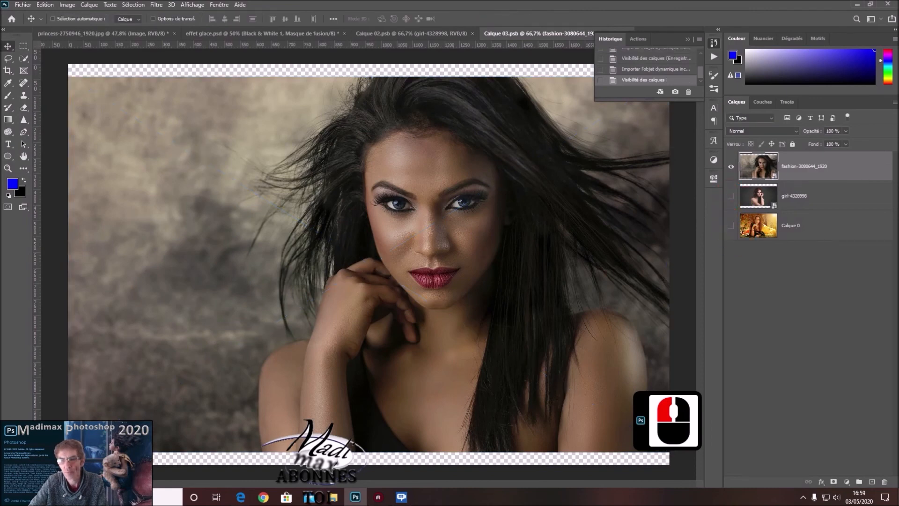
pyautogui.click(19, 5)
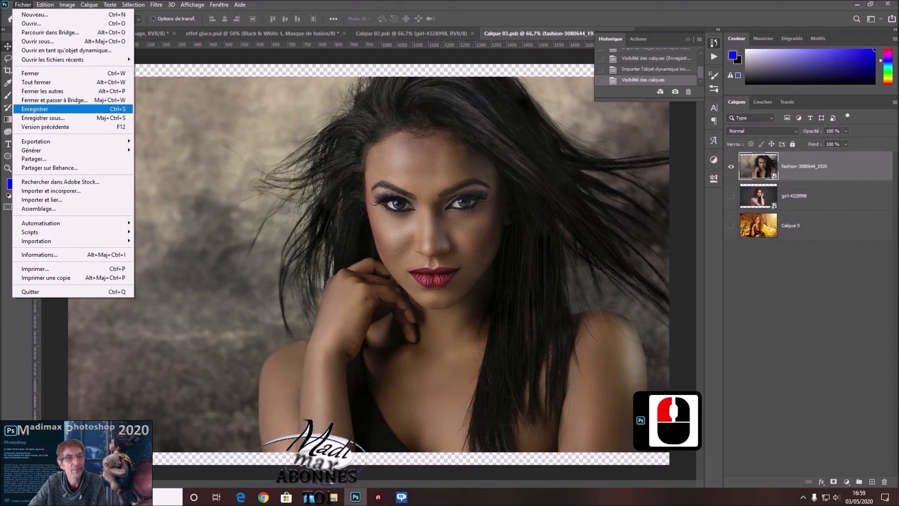
pyautogui.click(56, 108)
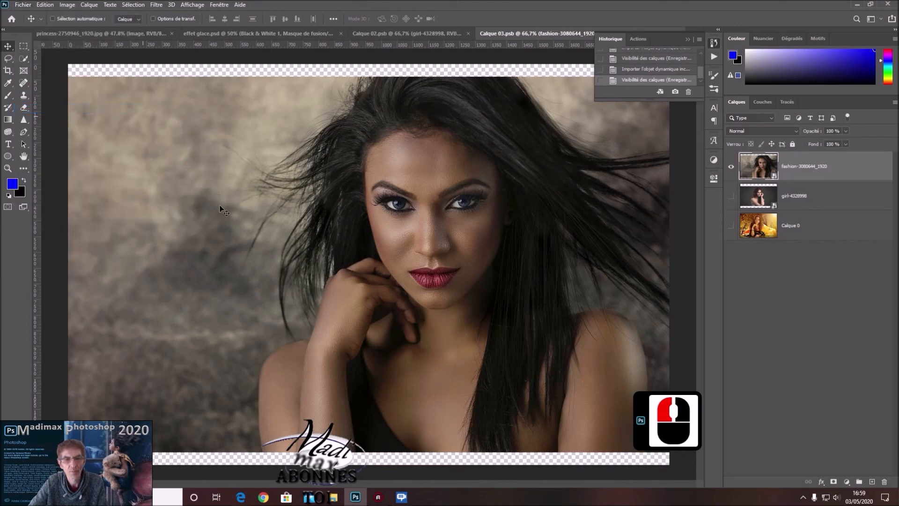
pyautogui.click(104, 33)
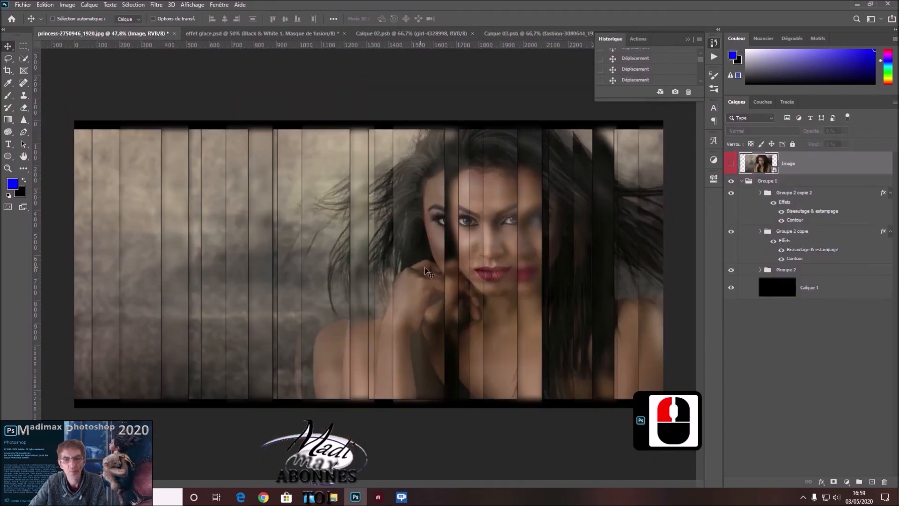